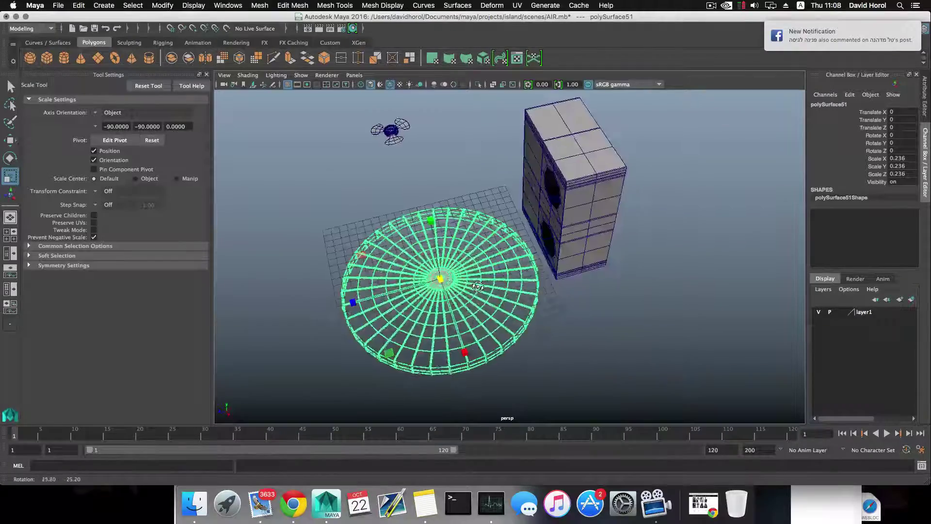
# Step: Select the tall box with two round holes and preview it as a smoothed mesh
pyautogui.scroll(5, 577, 276)
pyautogui.keyDown('alt'); pyautogui.moveTo(572, 274); pyautogui.dragTo(475, 321, button='middle'); pyautogui.keyUp('alt')
pyautogui.scroll(5, 431, 244)
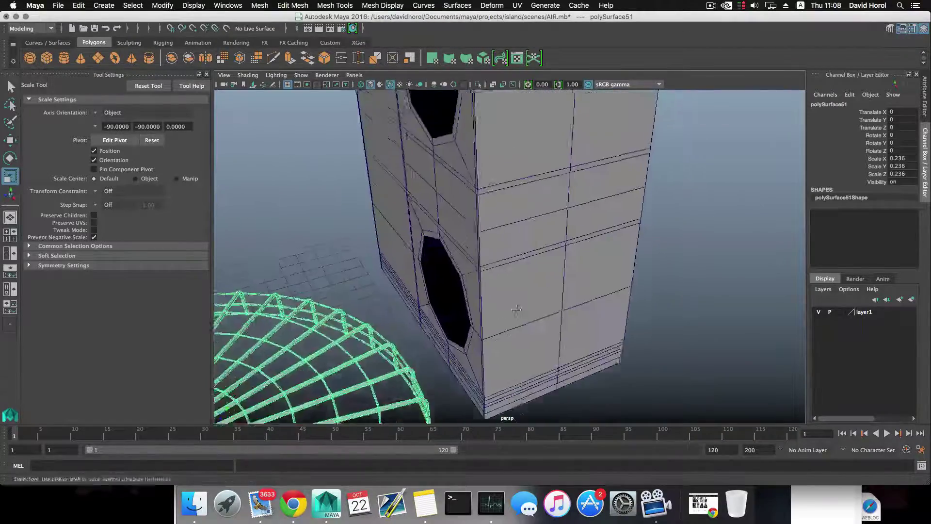
pyautogui.keyDown('alt'); pyautogui.moveTo(512, 252); pyautogui.dragTo(519, 333, button='middle'); pyautogui.keyUp('alt')
pyautogui.scroll(-4, 526, 315)
pyautogui.keyDown('alt'); pyautogui.moveTo(516, 284); pyautogui.dragTo(510, 327, button='middle'); pyautogui.keyUp('alt')
pyautogui.keyDown('alt'); pyautogui.moveTo(511, 326); pyautogui.dragTo(504, 268); pyautogui.keyUp('alt')
pyautogui.click(504, 268)
pyautogui.scroll(-3, 504, 281)
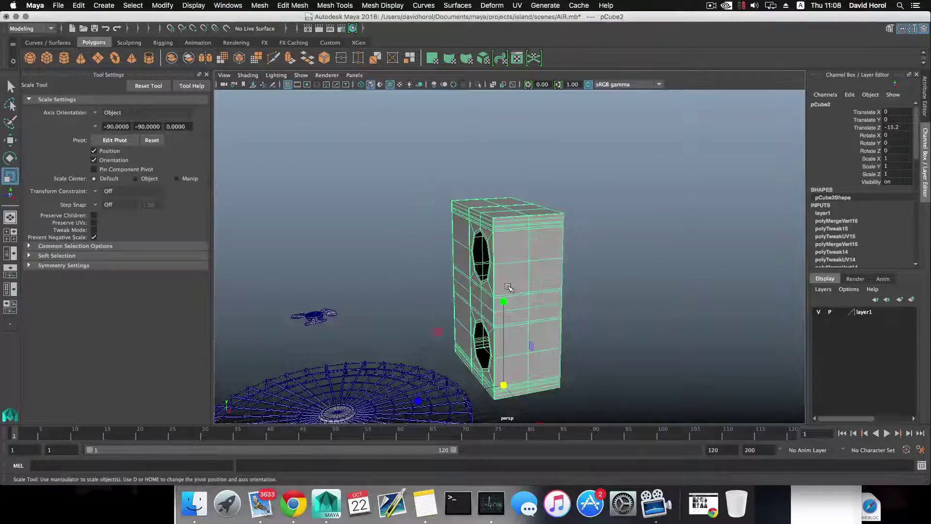
pyautogui.press('3')
pyautogui.click(585, 285)
pyautogui.keyDown('alt'); pyautogui.moveTo(585, 285); pyautogui.dragTo(527, 307); pyautogui.keyUp('alt')
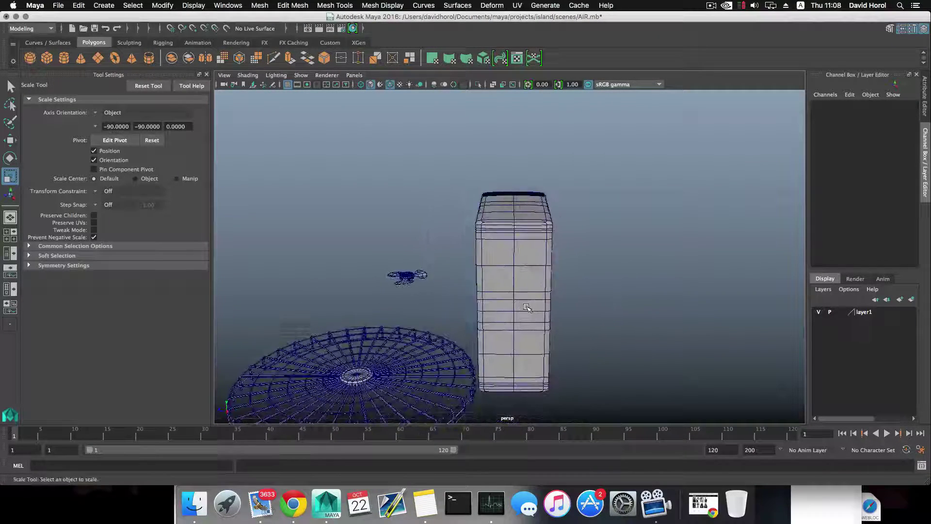
# Step: Select the tall box and examine its plain side and its front face with the holes from several angles
pyautogui.click(512, 264)
pyautogui.keyDown('alt'); pyautogui.moveTo(513, 264); pyautogui.dragTo(529, 259); pyautogui.keyUp('alt')
pyautogui.keyDown('alt'); pyautogui.moveTo(528, 259); pyautogui.dragTo(634, 315, button='right'); pyautogui.keyUp('alt')
pyautogui.keyDown('alt'); pyautogui.moveTo(634, 315); pyautogui.dragTo(589, 309); pyautogui.keyUp('alt')
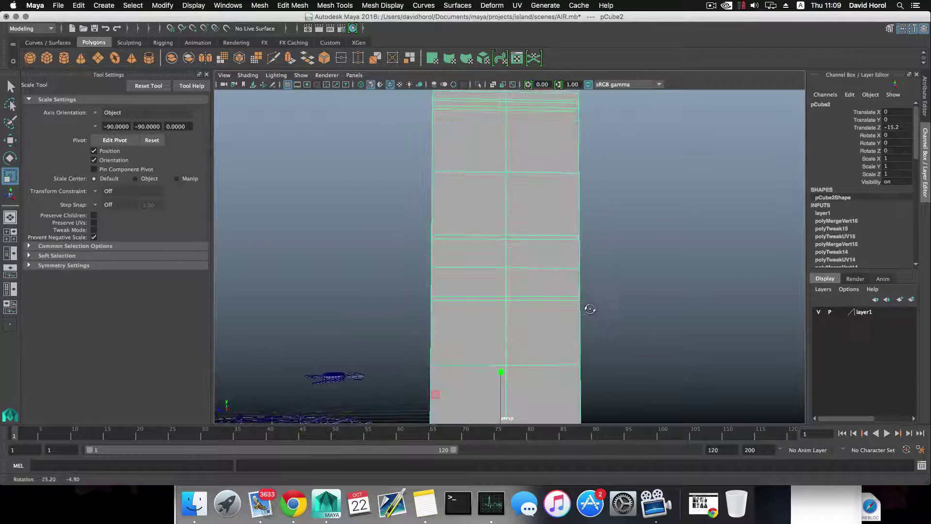
pyautogui.keyDown('alt'); pyautogui.moveTo(512, 266); pyautogui.dragTo(463, 146); pyautogui.keyUp('alt')
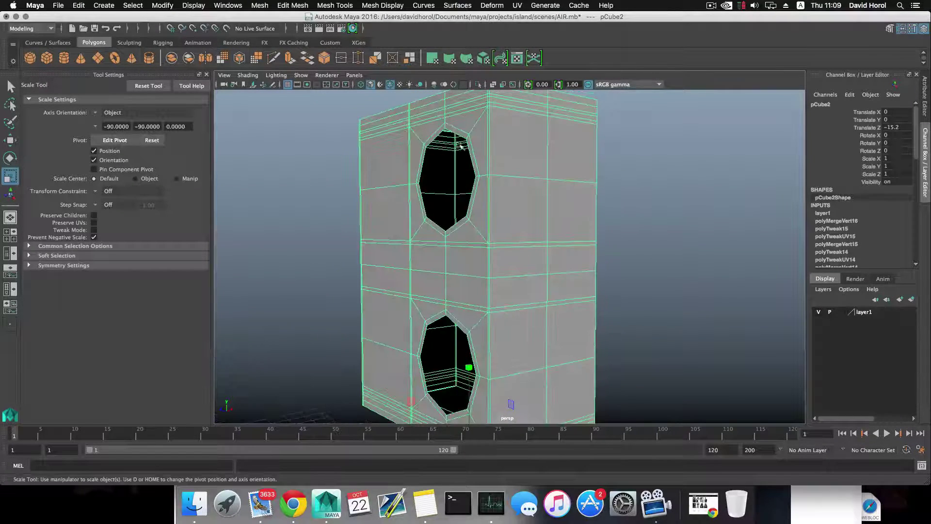
pyautogui.keyDown('alt'); pyautogui.moveTo(491, 184); pyautogui.dragTo(458, 200); pyautogui.keyUp('alt')
pyautogui.keyDown('alt'); pyautogui.moveTo(457, 199); pyautogui.dragTo(490, 246, button='right'); pyautogui.keyUp('alt')
pyautogui.keyDown('alt'); pyautogui.moveTo(490, 246); pyautogui.dragTo(518, 264); pyautogui.keyUp('alt')
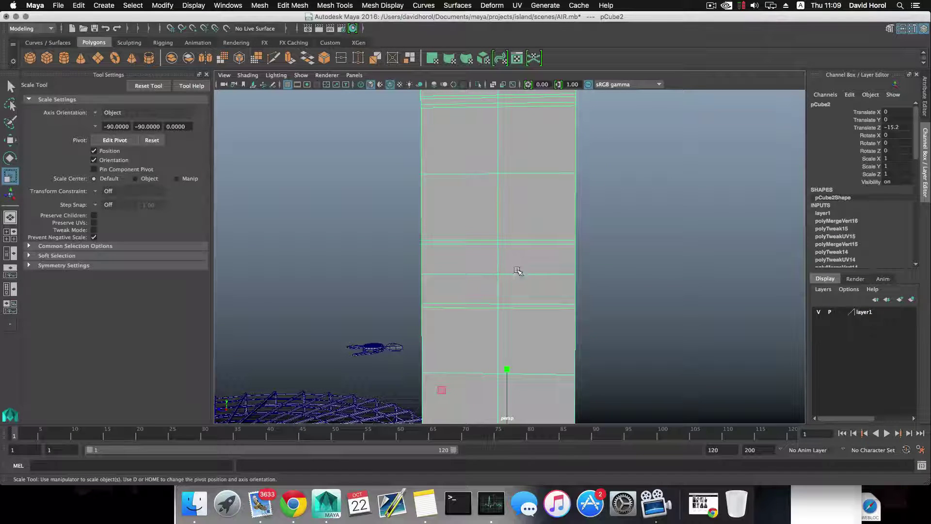
# Step: Bevel the vertical centre edge loop on the box's plain side into two parallel loops
pyautogui.moveTo(507, 248); pyautogui.dragTo(506, 221, button='right')
pyautogui.doubleClick(499, 256)
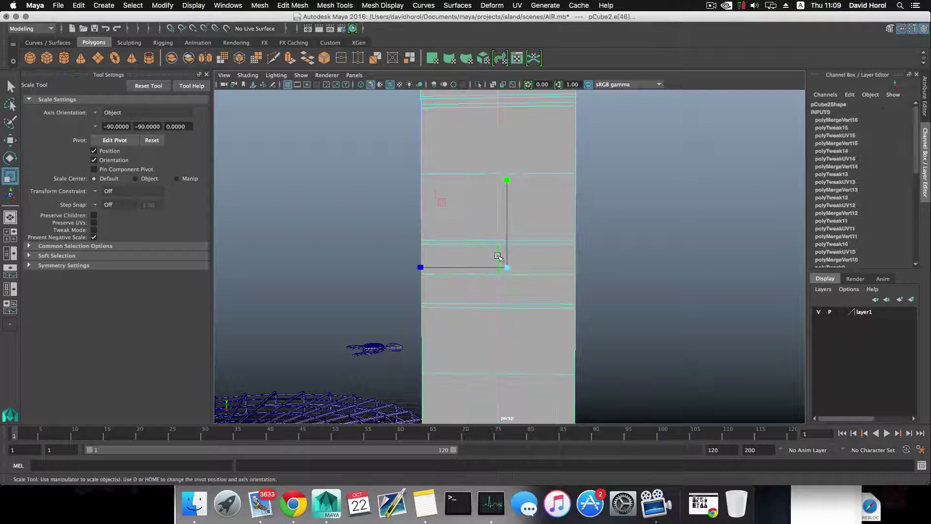
pyautogui.keyDown('shift'); pyautogui.moveTo(497, 256); pyautogui.dragTo(492, 288, button='right'); pyautogui.keyUp('shift')
pyautogui.press('super+z')
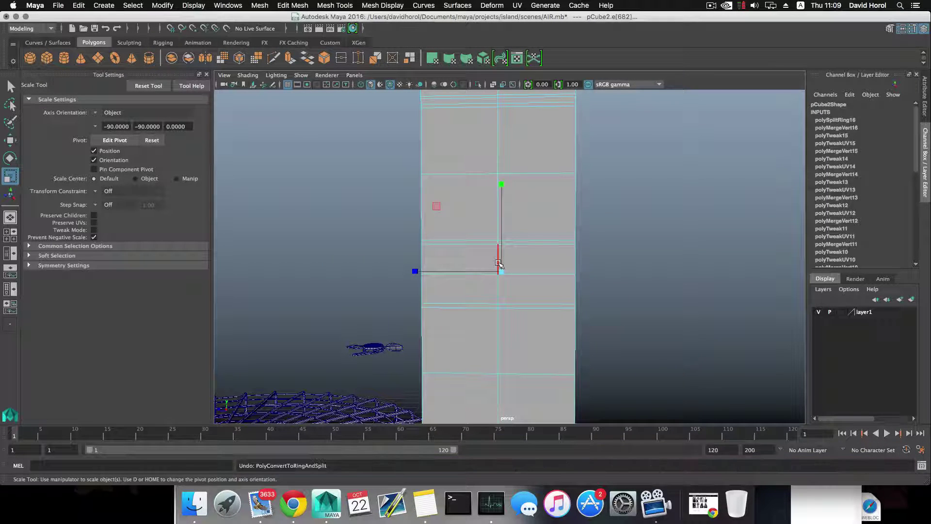
pyautogui.keyDown('shift'); pyautogui.rightClick(498, 262); pyautogui.keyUp('shift')
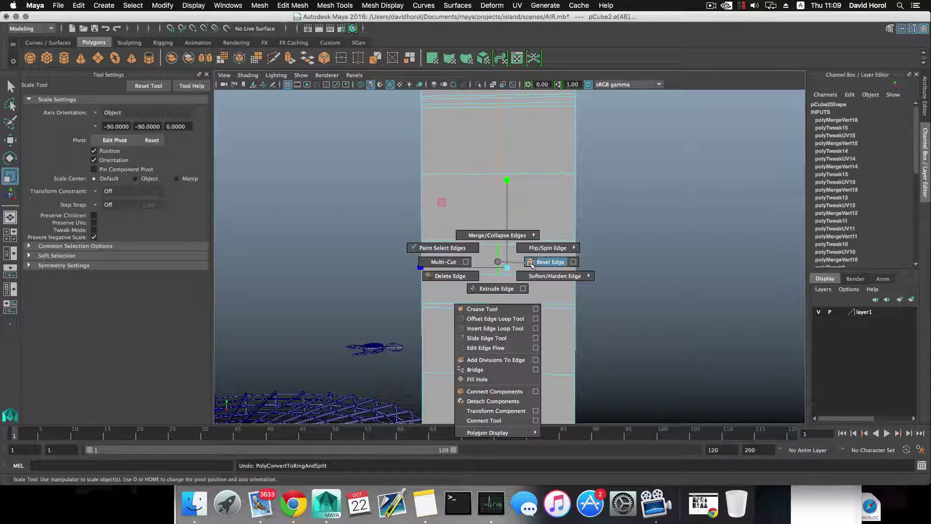
pyautogui.click(530, 262)
# Step: Select both bevelled vertical edge loops and scale them apart along Z by about 2.8, close to the side's outer edges
pyautogui.click(519, 264)
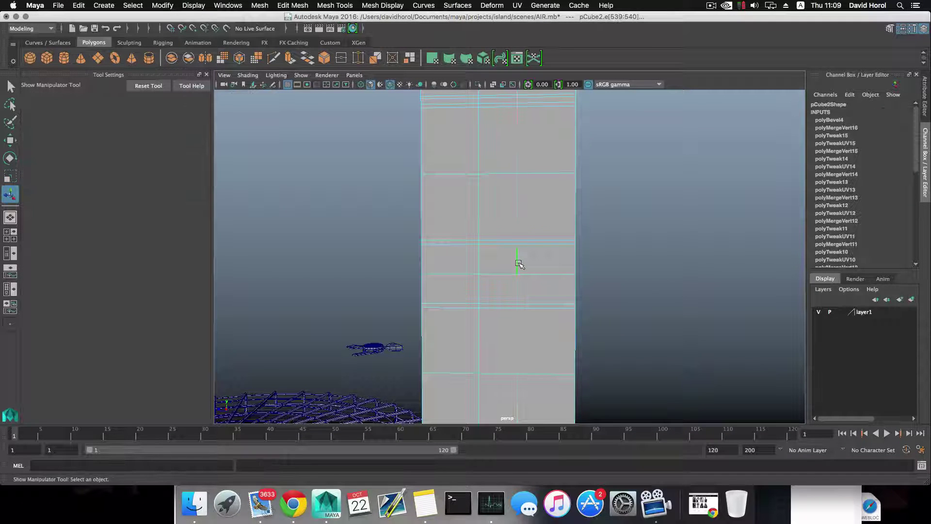
pyautogui.click(481, 257)
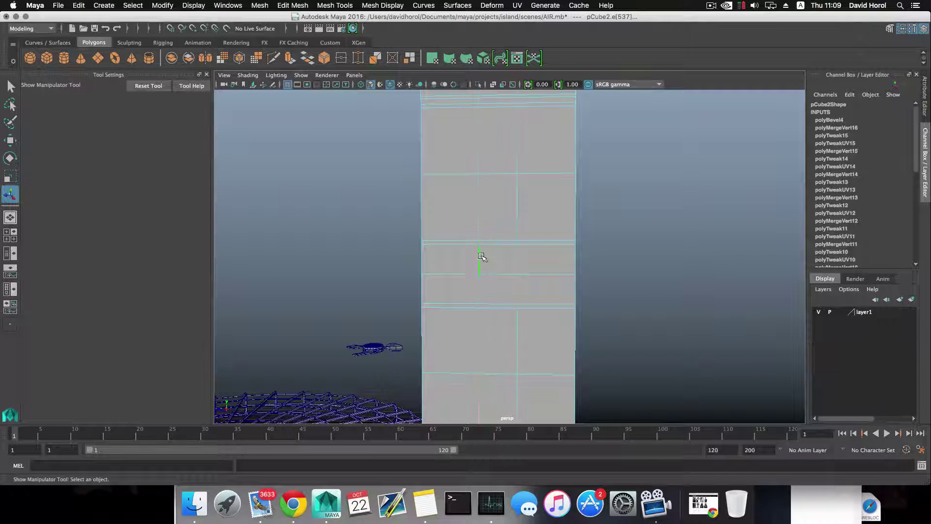
pyautogui.keyDown('shift'); pyautogui.click(517, 264); pyautogui.keyUp('shift')
pyautogui.press('r')
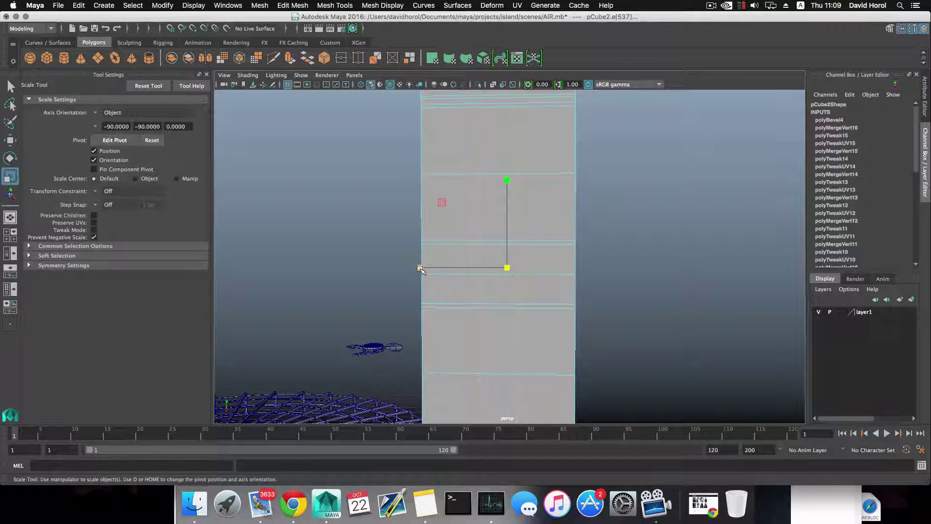
pyautogui.keyDown('alt'); pyautogui.moveTo(395, 266); pyautogui.dragTo(451, 264); pyautogui.keyUp('alt')
pyautogui.keyDown('alt'); pyautogui.moveTo(394, 267); pyautogui.dragTo(580, 277); pyautogui.keyUp('alt')
pyautogui.press('F8')
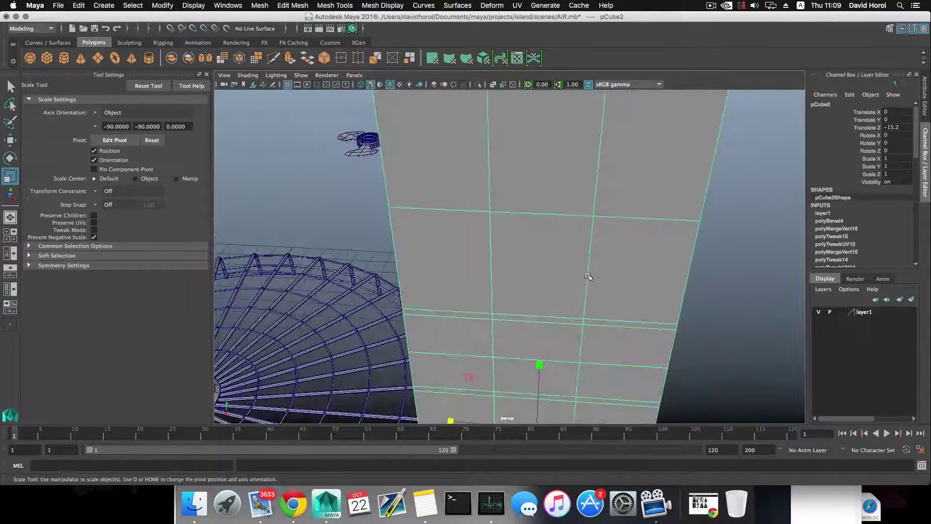
pyautogui.moveTo(588, 276); pyautogui.dragTo(587, 240, button='right')
pyautogui.click(587, 238)
pyautogui.scroll(-5, 564, 291)
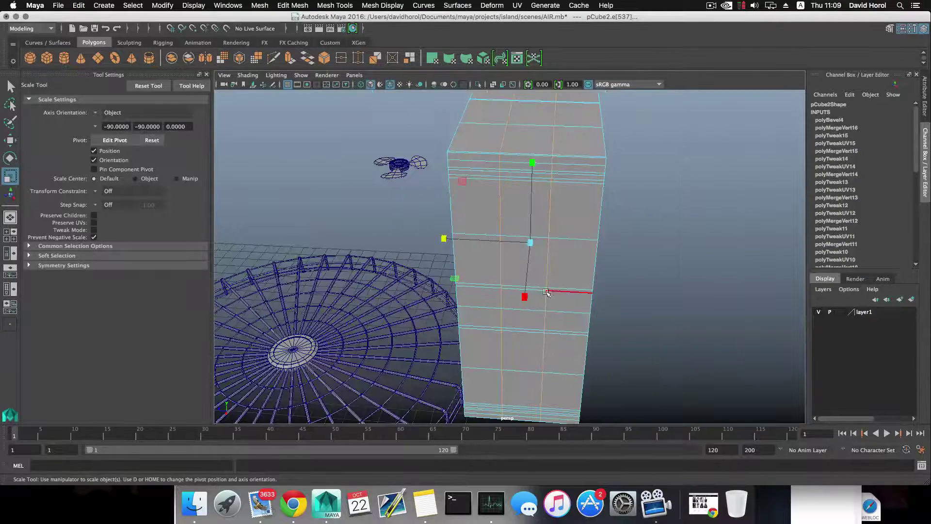
pyautogui.keyDown('alt'); pyautogui.moveTo(528, 292); pyautogui.dragTo(553, 287); pyautogui.keyUp('alt')
pyautogui.moveTo(438, 251); pyautogui.dragTo(387, 258)
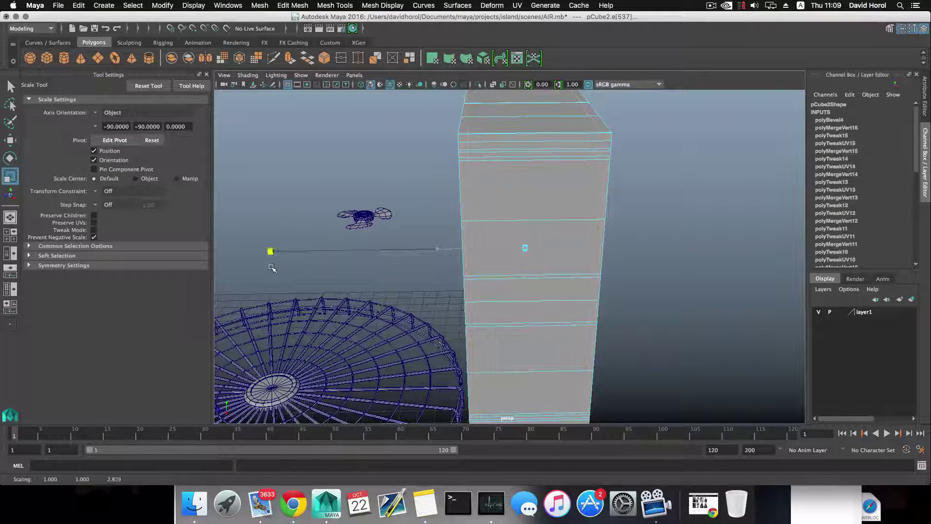
pyautogui.moveTo(266, 266); pyautogui.dragTo(274, 269)
# Step: Insert a new vertical edge loop down the centre of the box's side and bevel it into two loops
pyautogui.click(533, 219)
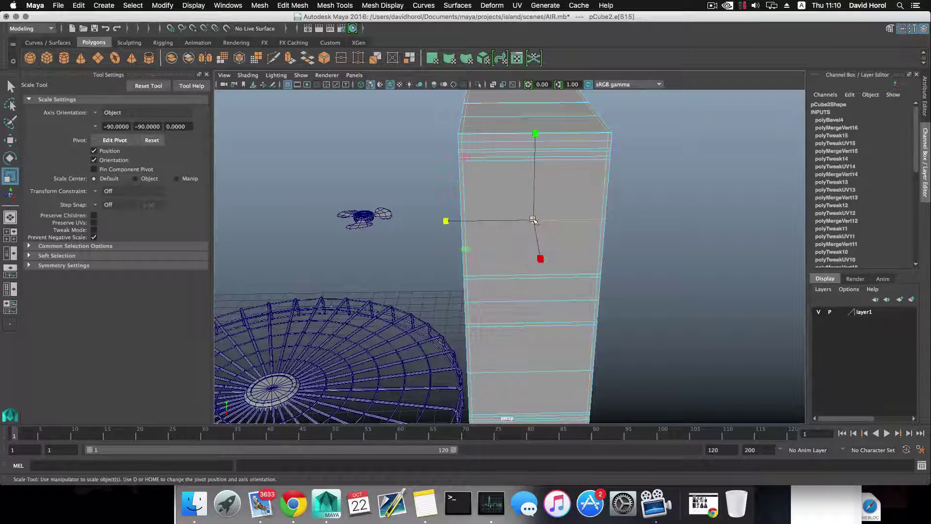
pyautogui.keyDown('shift'); pyautogui.moveTo(542, 221); pyautogui.dragTo(557, 253, button='right'); pyautogui.keyUp('shift')
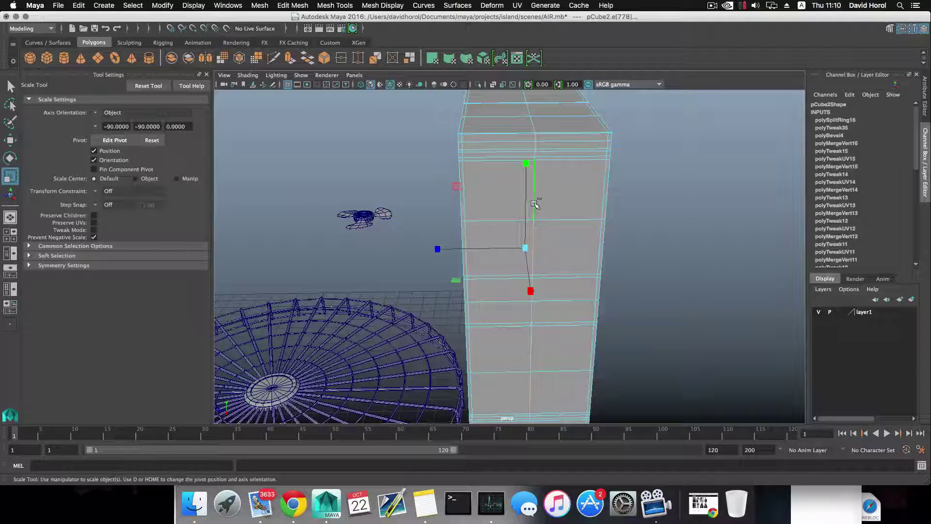
pyautogui.keyDown('shift'); pyautogui.moveTo(535, 203); pyautogui.dragTo(582, 207, button='right'); pyautogui.keyUp('shift')
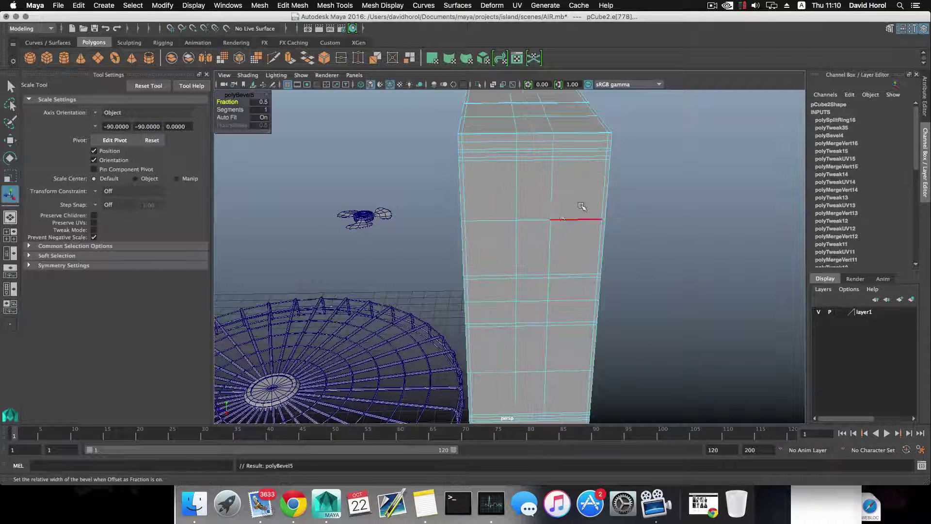
# Step: Scale the two new vertical loops apart along Z until each sits about a quarter of the side's width from its edge
pyautogui.click(553, 234)
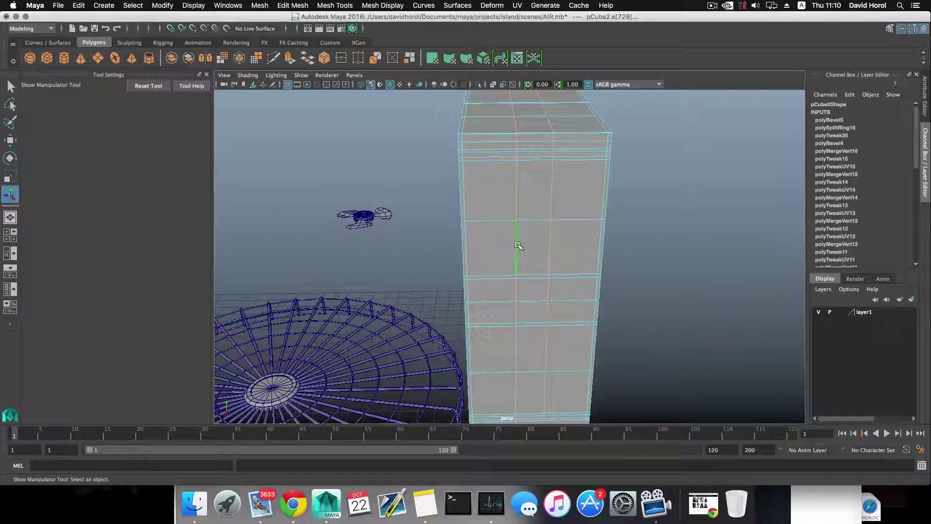
pyautogui.press('r')
pyautogui.moveTo(438, 249); pyautogui.dragTo(353, 249)
pyautogui.moveTo(291, 257); pyautogui.dragTo(333, 268)
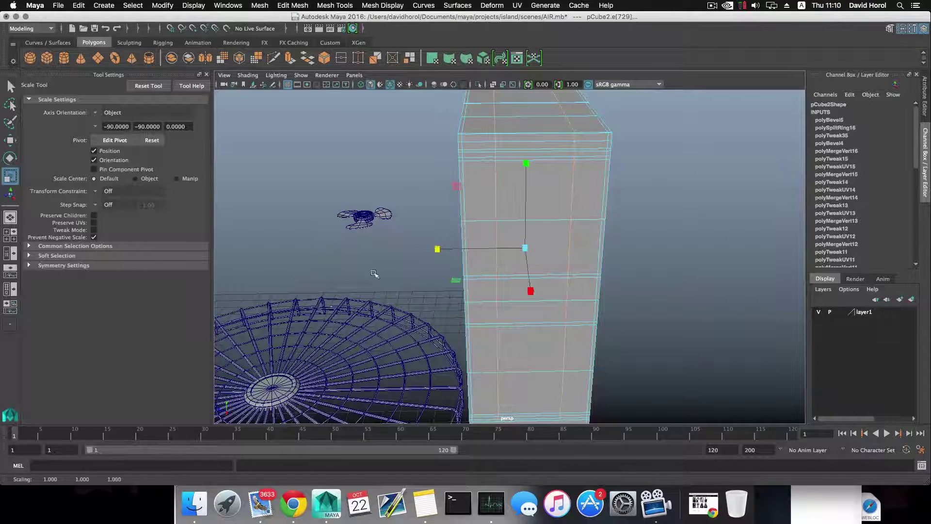
# Step: Insert another centre edge loop between the quarter-width loops and bevel it into two loops
pyautogui.keyDown('alt'); pyautogui.moveTo(461, 281); pyautogui.dragTo(429, 279, button='middle'); pyautogui.keyUp('alt')
pyautogui.click(499, 274)
pyautogui.keyDown('shift'); pyautogui.moveTo(500, 273); pyautogui.dragTo(509, 299, button='right'); pyautogui.keyUp('shift')
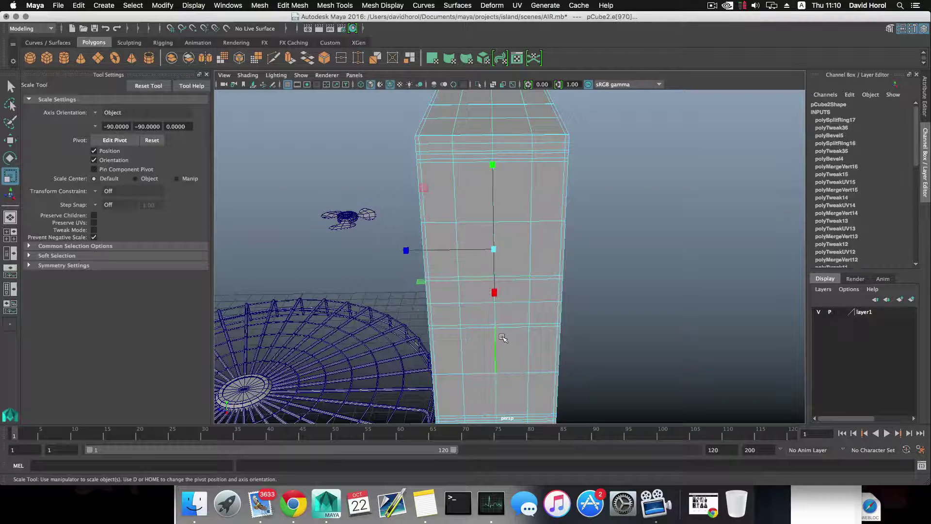
pyautogui.keyDown('shift'); pyautogui.moveTo(495, 315); pyautogui.dragTo(526, 313, button='right'); pyautogui.keyUp('shift')
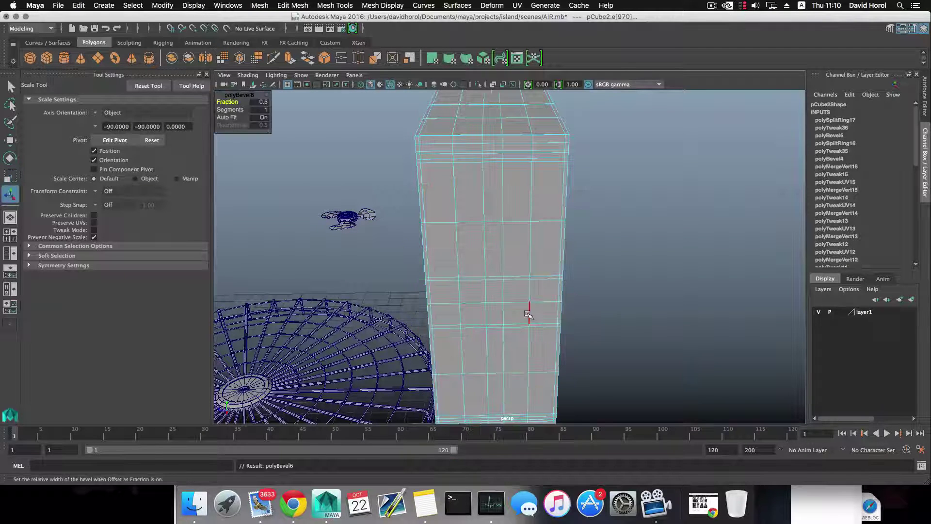
# Step: Scale the innermost pair of vertical loops apart along Z until they sit just inside the quarter-width loops
pyautogui.click(483, 259)
pyautogui.press('r')
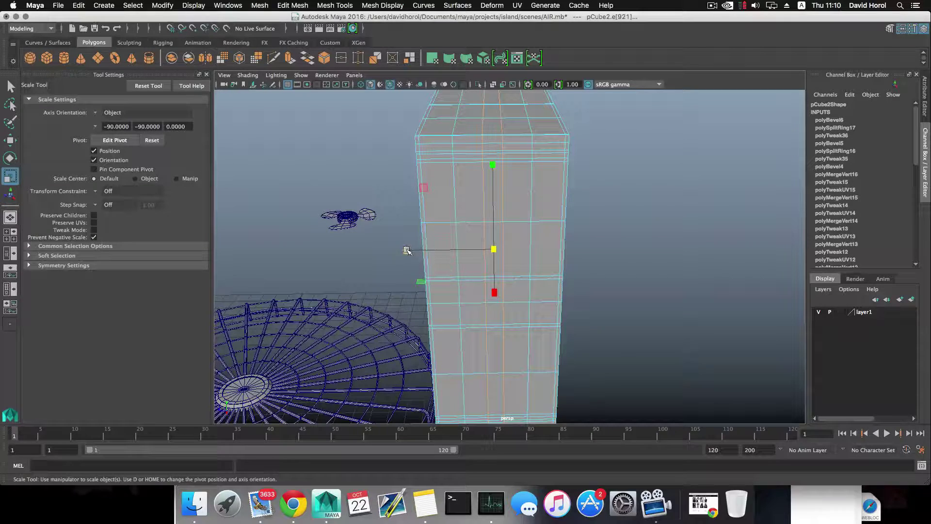
pyautogui.moveTo(407, 251); pyautogui.dragTo(279, 245)
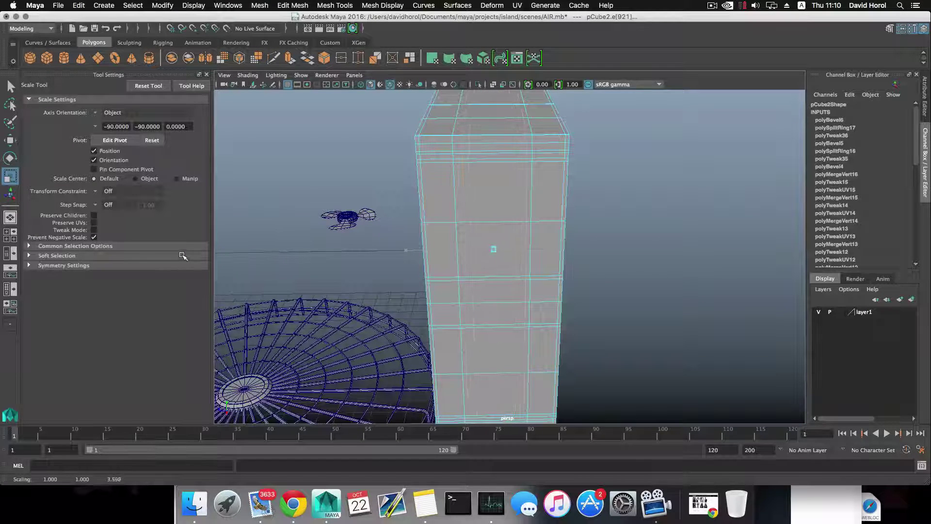
pyautogui.moveTo(166, 250); pyautogui.dragTo(164, 251)
pyautogui.keyDown('alt'); pyautogui.moveTo(471, 295); pyautogui.dragTo(473, 277); pyautogui.keyUp('alt')
pyautogui.keyDown('alt'); pyautogui.moveTo(474, 276); pyautogui.dragTo(548, 265, button='right'); pyautogui.keyUp('alt')
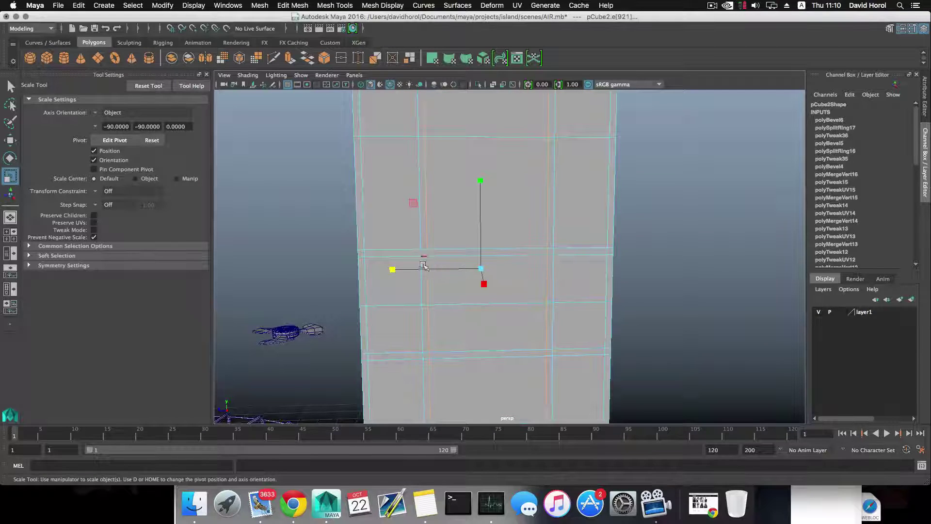
pyautogui.keyDown('alt'); pyautogui.moveTo(519, 347); pyautogui.dragTo(467, 266); pyautogui.keyUp('alt')
pyautogui.rightClick(522, 248)
pyautogui.click(519, 266)
pyautogui.click(518, 261)
pyautogui.keyDown('shift'); pyautogui.click(514, 275); pyautogui.keyUp('shift')
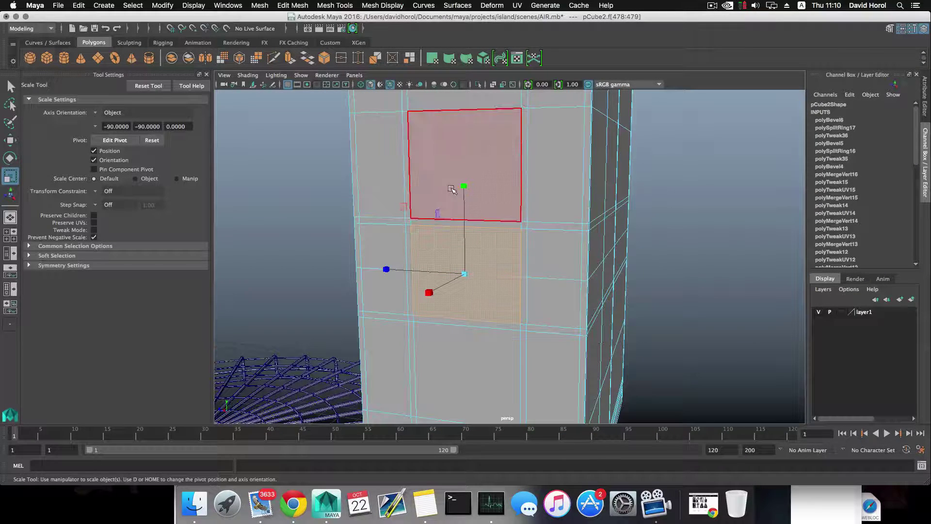
pyautogui.keyDown('alt'); pyautogui.moveTo(457, 190); pyautogui.dragTo(462, 311); pyautogui.keyUp('alt')
pyautogui.click(422, 256)
pyautogui.moveTo(470, 245); pyautogui.dragTo(471, 219, button='right')
pyautogui.keyDown('alt'); pyautogui.moveTo(473, 302); pyautogui.dragTo(478, 299); pyautogui.keyUp('alt')
pyautogui.click(480, 252)
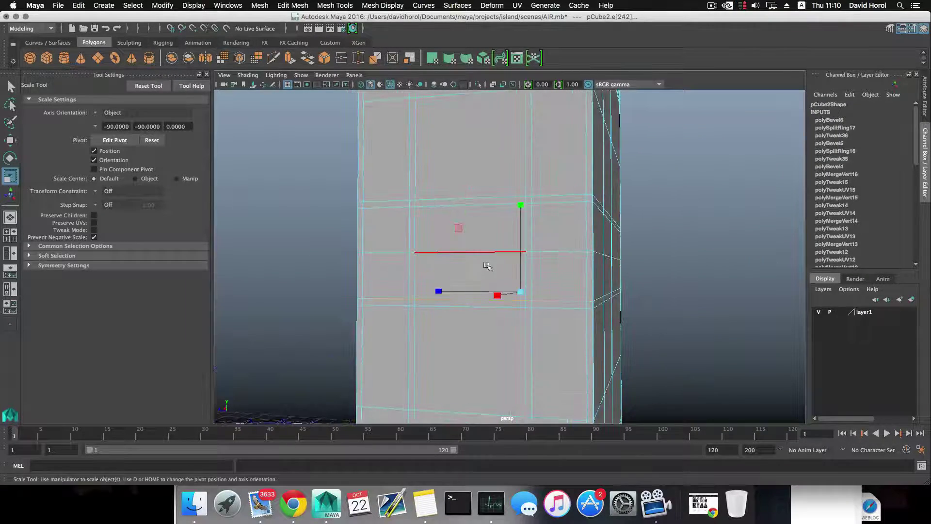
pyautogui.keyDown('alt'); pyautogui.moveTo(484, 264); pyautogui.dragTo(540, 275); pyautogui.keyUp('alt')
# Step: Insert a horizontal edge loop in the lower half of the box's middle band and move it up to just below the middle edge
pyautogui.press('F8')
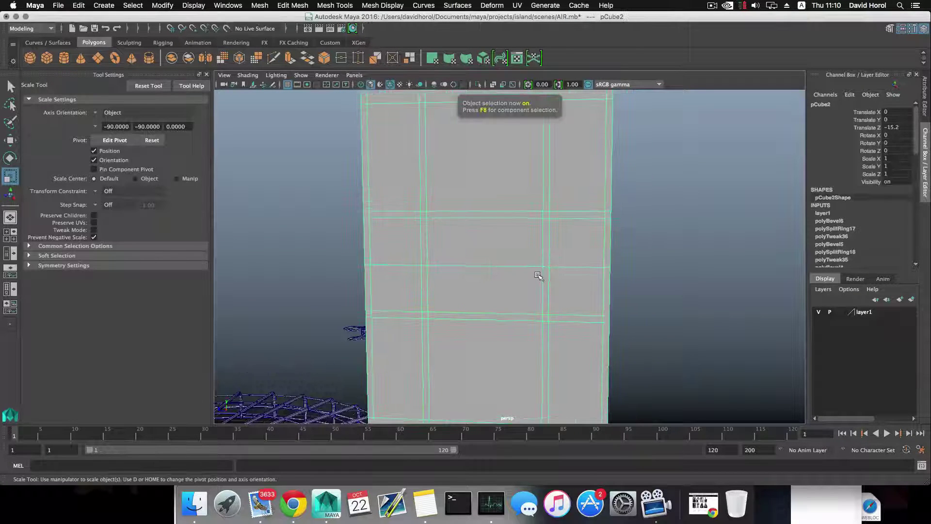
pyautogui.moveTo(538, 246); pyautogui.dragTo(541, 216, button='right')
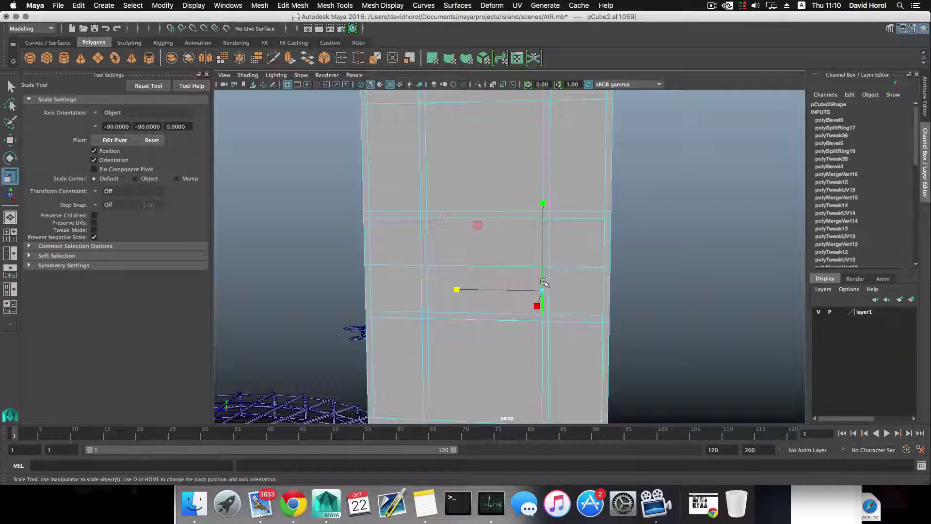
pyautogui.keyDown('shift'); pyautogui.moveTo(546, 285); pyautogui.dragTo(532, 297, button='right'); pyautogui.keyUp('shift')
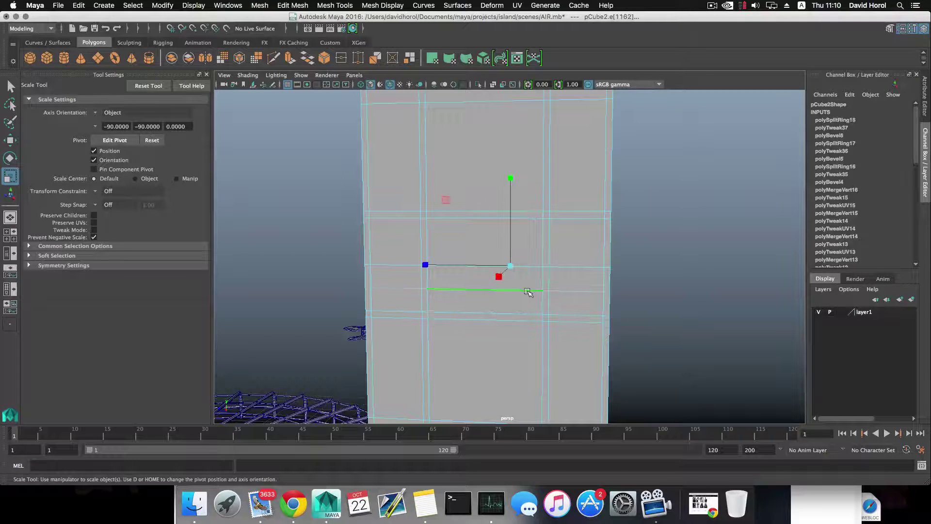
pyautogui.press('w')
pyautogui.moveTo(510, 226); pyautogui.dragTo(510, 226)
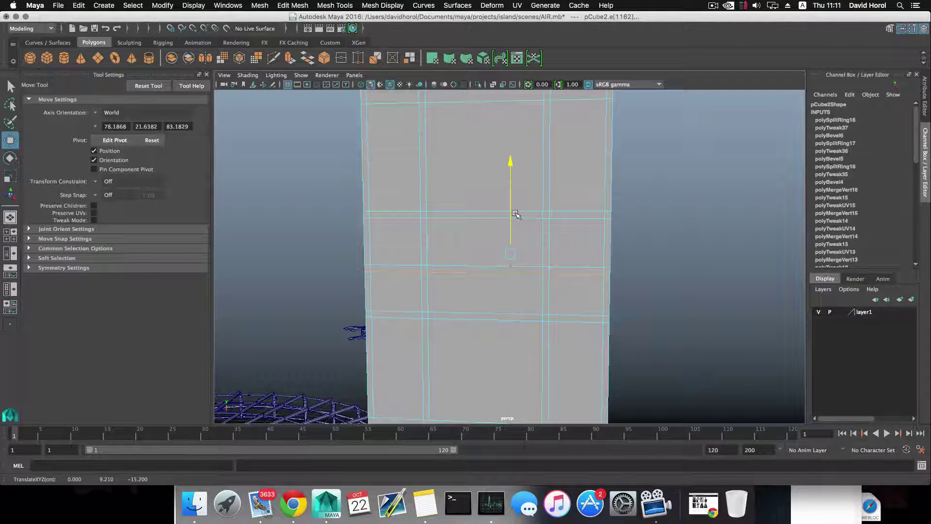
pyautogui.moveTo(516, 214); pyautogui.dragTo(516, 215)
# Step: Select the central face just above the middle on both opposite sides of the box and extrude the pair
pyautogui.moveTo(493, 217); pyautogui.dragTo(494, 234, button='right')
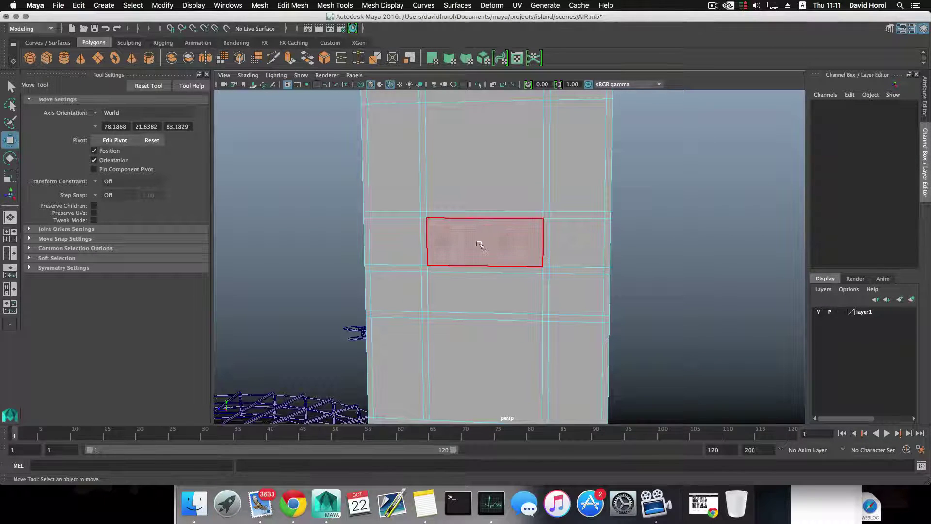
pyautogui.click(479, 243)
pyautogui.keyDown('alt'); pyautogui.moveTo(507, 262); pyautogui.dragTo(434, 263); pyautogui.keyUp('alt')
pyautogui.keyDown('alt'); pyautogui.moveTo(553, 256); pyautogui.dragTo(644, 224); pyautogui.keyUp('alt')
pyautogui.click(644, 224)
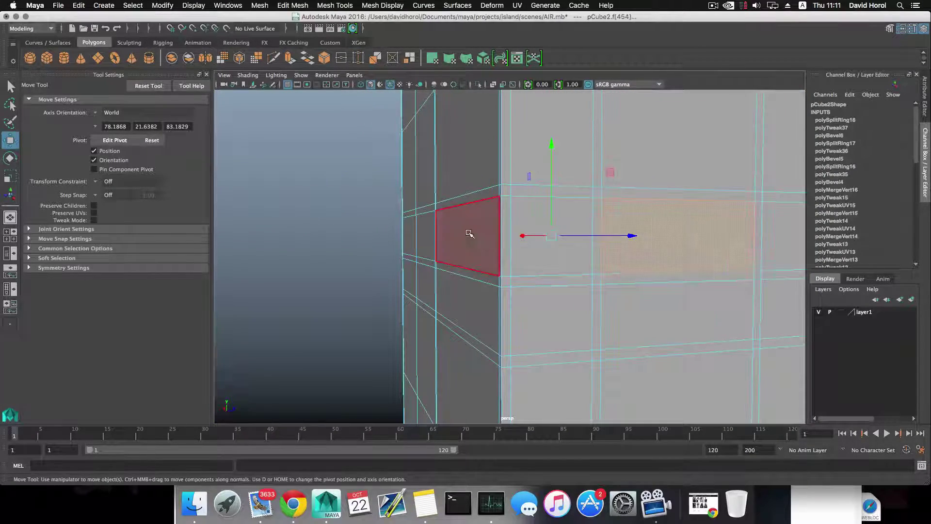
pyautogui.keyDown('alt'); pyautogui.moveTo(468, 232); pyautogui.dragTo(636, 235); pyautogui.keyUp('alt')
pyautogui.click(290, 59)
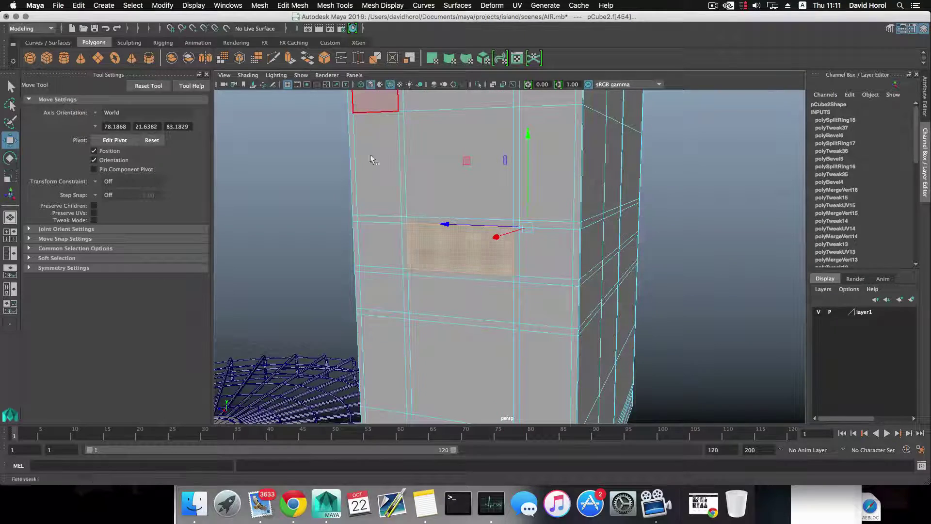
# Step: Scale the two extruded side faces towards each other to form shallow recesses in the box
pyautogui.keyDown('alt'); pyautogui.moveTo(453, 251); pyautogui.dragTo(524, 266, button='right'); pyautogui.keyUp('alt')
pyautogui.keyDown('alt'); pyautogui.moveTo(523, 265); pyautogui.dragTo(641, 262); pyautogui.keyUp('alt')
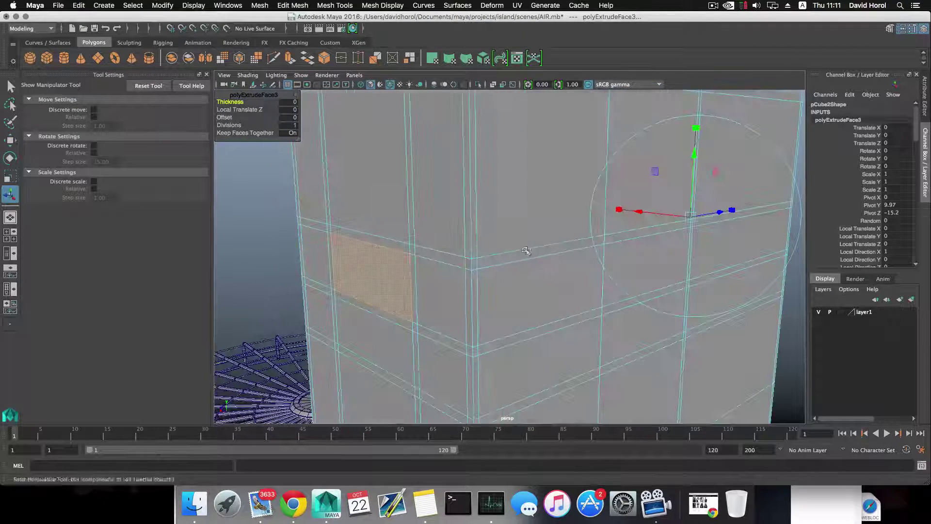
pyautogui.keyDown('alt'); pyautogui.moveTo(409, 250); pyautogui.dragTo(451, 274); pyautogui.keyUp('alt')
pyautogui.press('r')
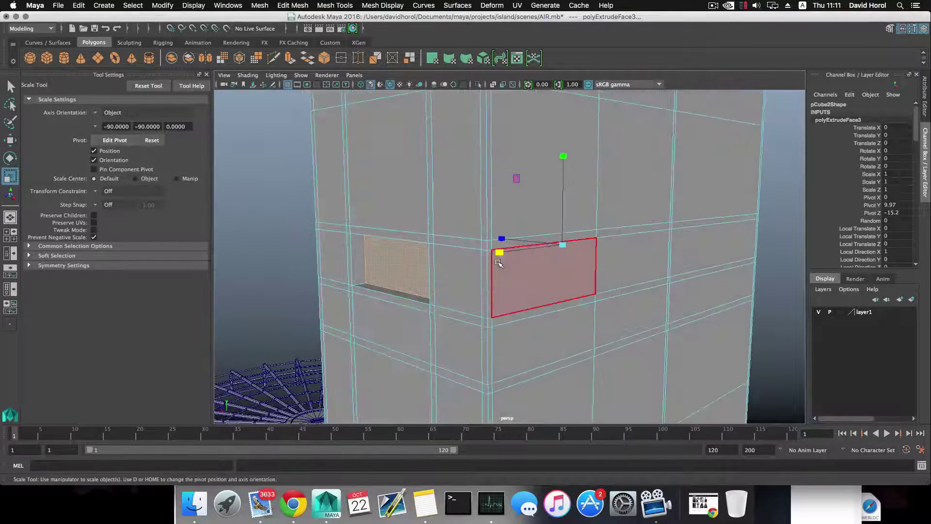
pyautogui.moveTo(499, 253)
pyautogui.mouseDown()
pyautogui.moveTo(493, 235)
pyautogui.moveTo(486, 240)
pyautogui.mouseUp()
# Step: Insert a vertical centre edge loop through the recess, bevel it into two, and scale them apart along Z to the recess's side edges
pyautogui.press('F8')
pyautogui.moveTo(478, 223); pyautogui.dragTo(516, 227, button='right')
pyautogui.click(476, 201)
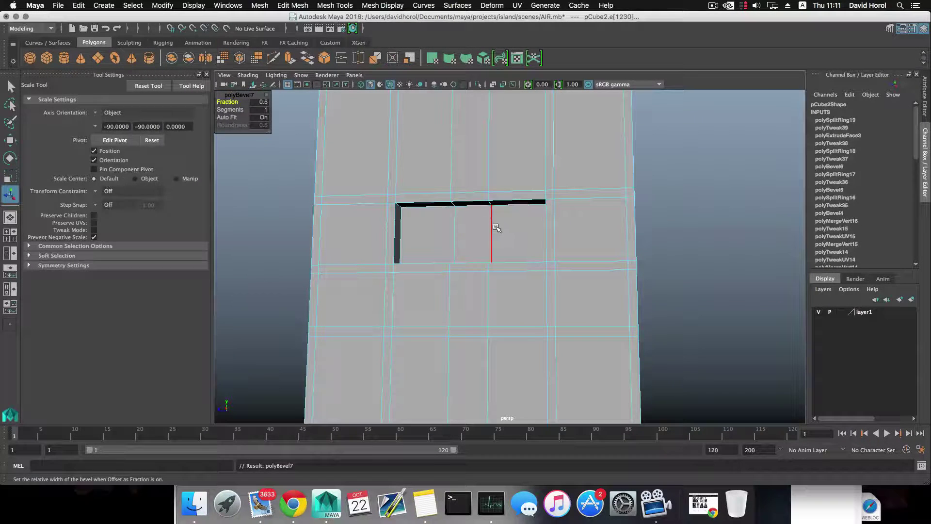
pyautogui.click(458, 227)
pyautogui.press('r')
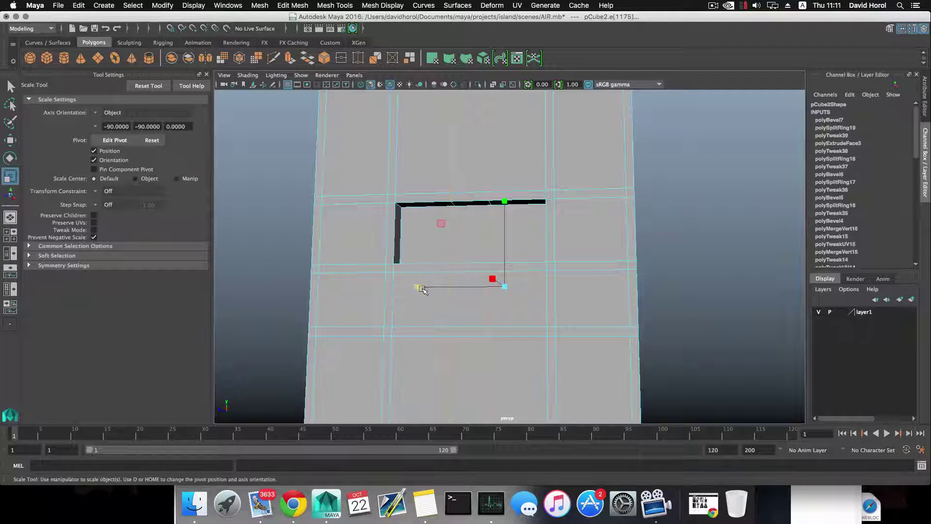
pyautogui.moveTo(418, 288); pyautogui.dragTo(409, 288)
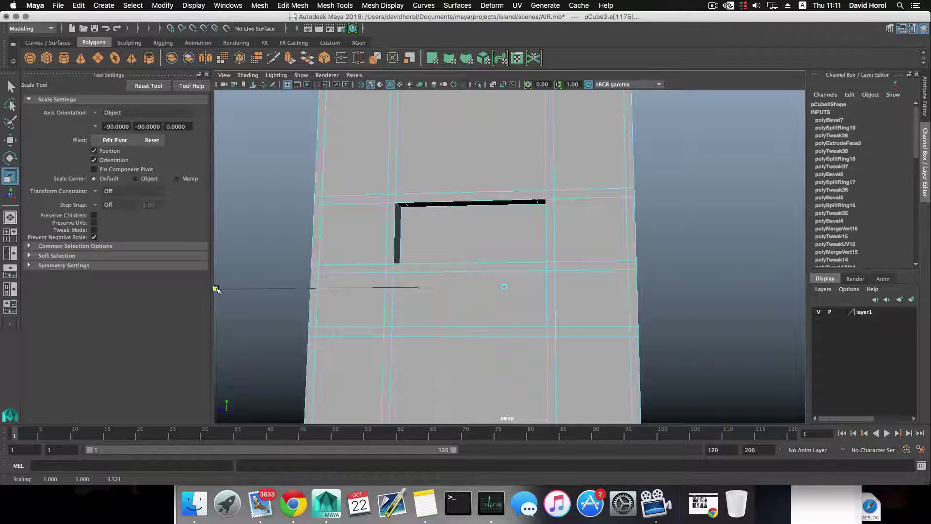
pyautogui.moveTo(216, 289); pyautogui.dragTo(208, 291)
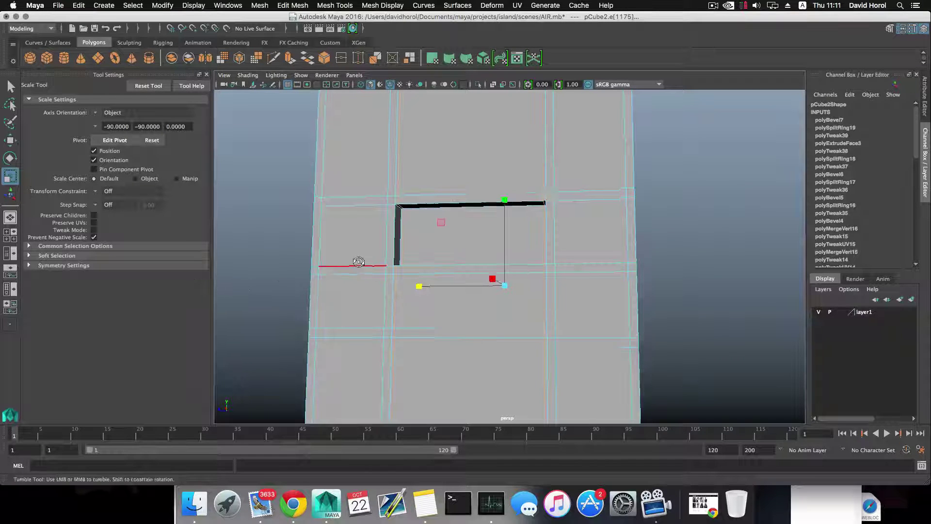
# Step: Insert a horizontal centre edge loop through the recess and bevel it into two loops
pyautogui.keyDown('alt'); pyautogui.moveTo(357, 262); pyautogui.dragTo(395, 264); pyautogui.keyUp('alt')
pyautogui.moveTo(409, 246); pyautogui.dragTo(409, 221, button='right')
pyautogui.click(399, 252)
pyautogui.keyDown('ctrl'); pyautogui.moveTo(398, 252); pyautogui.dragTo(465, 261, button='right'); pyautogui.keyUp('ctrl')
pyautogui.keyDown('alt'); pyautogui.moveTo(467, 260); pyautogui.dragTo(445, 270); pyautogui.keyUp('alt')
pyautogui.doubleClick(443, 272)
pyautogui.click(441, 260)
# Step: Scale the two horizontal loops apart along Y until they sit just inside the recess's upper and lower edges
pyautogui.press('r')
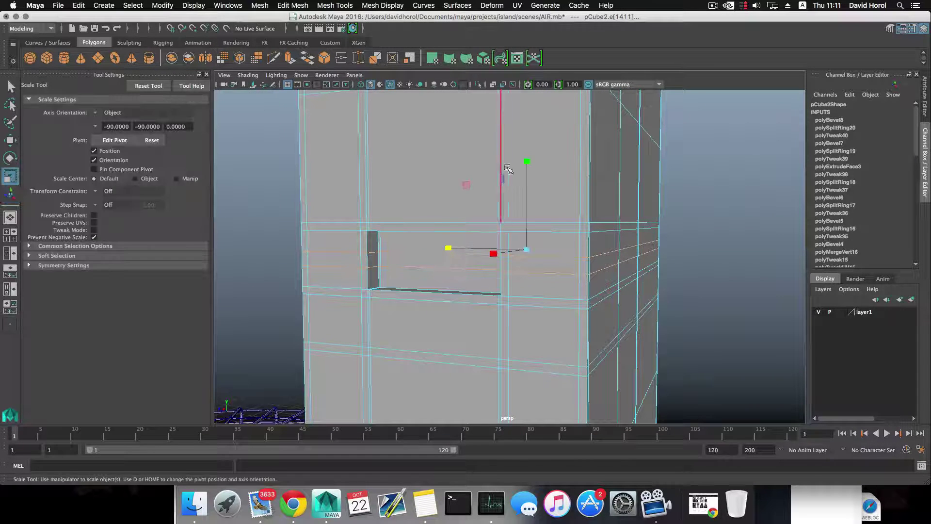
pyautogui.moveTo(527, 158); pyautogui.dragTo(536, 17)
pyautogui.moveTo(526, 161); pyautogui.dragTo(526, 134)
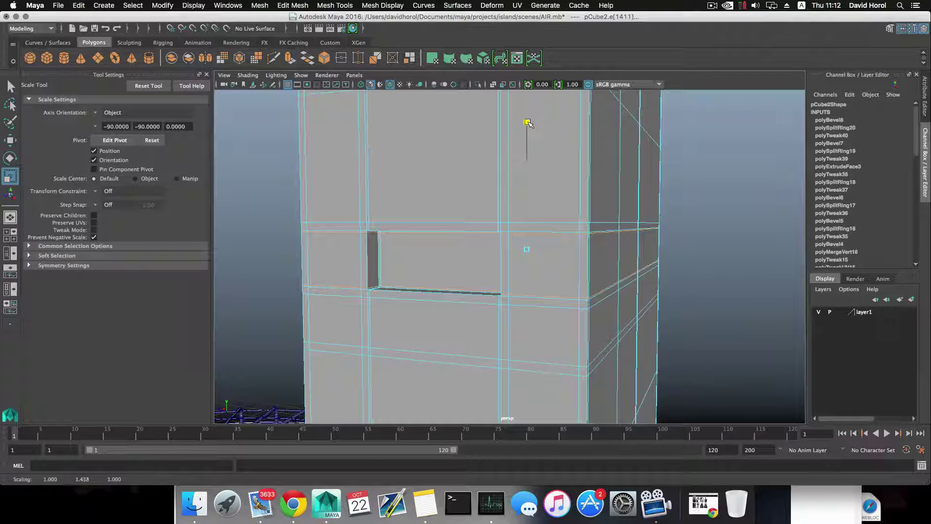
pyautogui.moveTo(528, 123); pyautogui.dragTo(528, 123)
pyautogui.keyDown('alt'); pyautogui.moveTo(439, 213); pyautogui.dragTo(467, 183); pyautogui.keyUp('alt')
pyautogui.keyDown('alt'); pyautogui.moveTo(461, 204); pyautogui.dragTo(497, 221, button='right'); pyautogui.keyUp('alt')
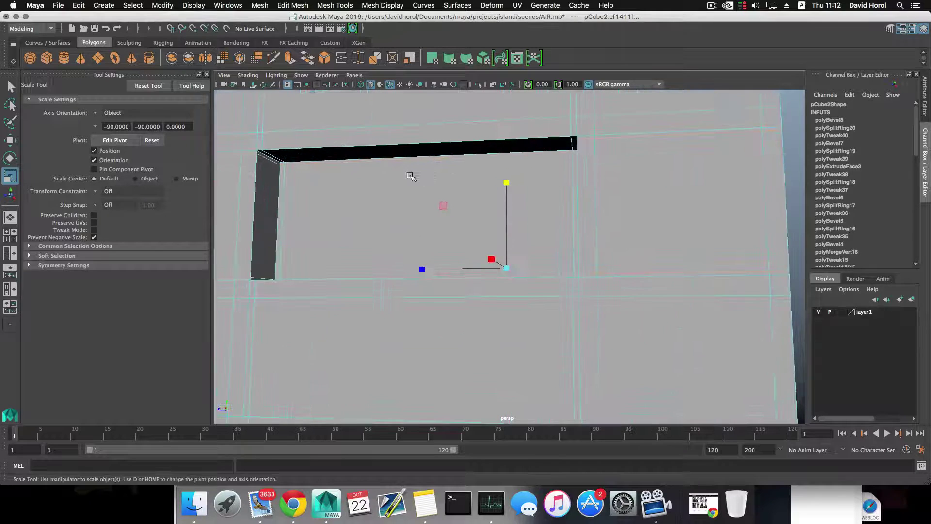
pyautogui.keyDown('alt'); pyautogui.moveTo(411, 176); pyautogui.dragTo(431, 198, button='middle'); pyautogui.keyUp('alt')
pyautogui.keyDown('alt'); pyautogui.moveTo(432, 197); pyautogui.dragTo(475, 216); pyautogui.keyUp('alt')
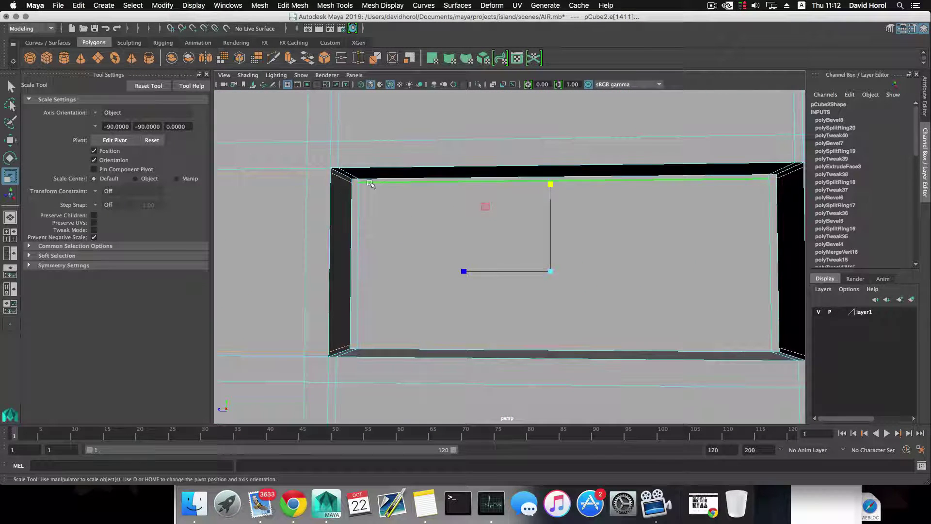
pyautogui.moveTo(550, 185); pyautogui.dragTo(569, 207)
# Step: Examine the box's front and the side recesses from several angles, including in smooth mesh preview
pyautogui.scroll(-4, 534, 191)
pyautogui.scroll(-5, 474, 204)
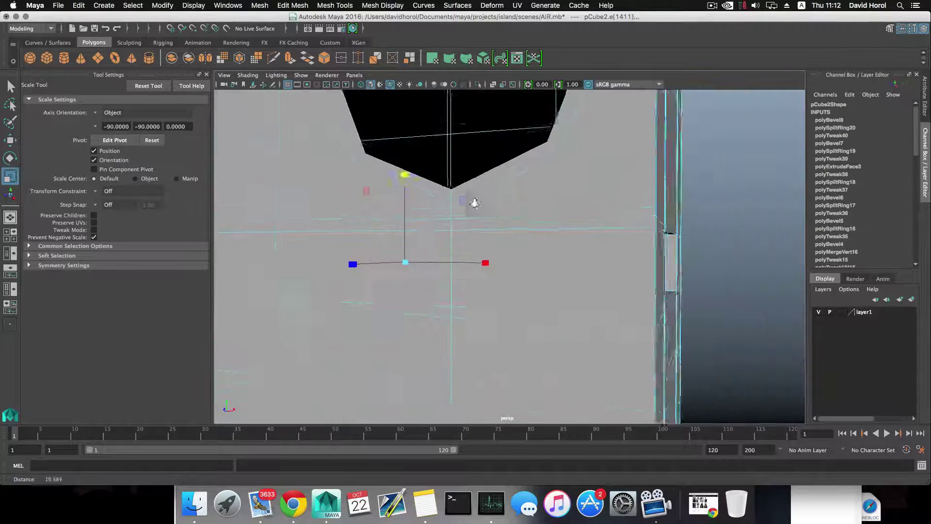
pyautogui.keyDown('alt'); pyautogui.moveTo(484, 237); pyautogui.dragTo(458, 250); pyautogui.keyUp('alt')
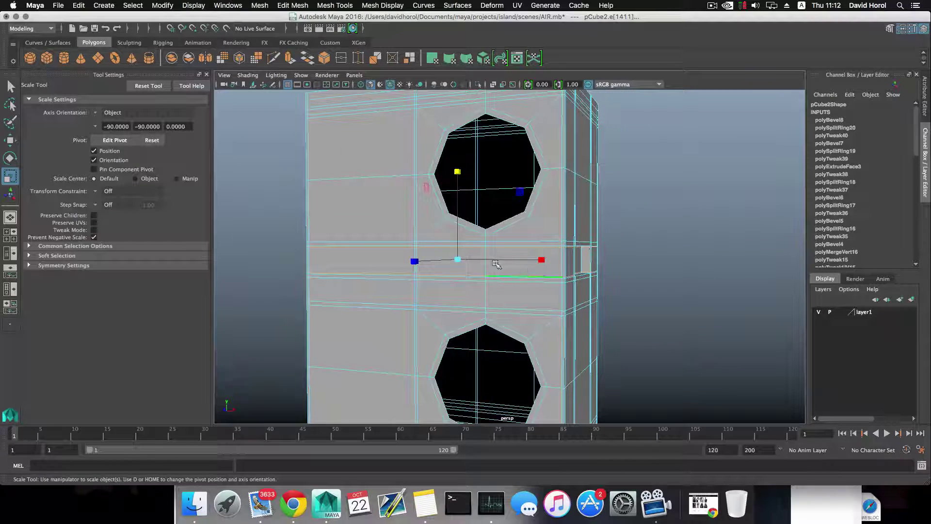
pyautogui.keyDown('alt'); pyautogui.moveTo(598, 250); pyautogui.dragTo(549, 169); pyautogui.keyUp('alt')
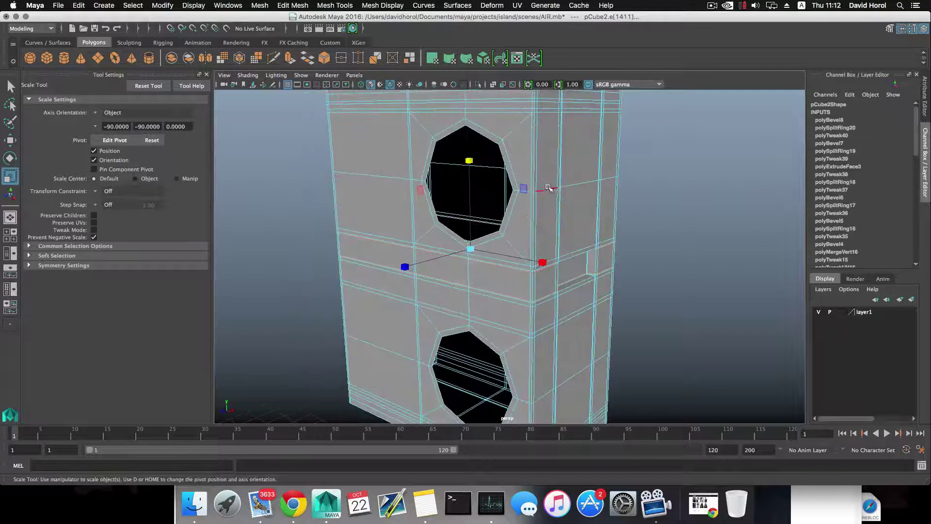
pyautogui.keyDown('alt'); pyautogui.moveTo(480, 308); pyautogui.dragTo(423, 301); pyautogui.keyUp('alt')
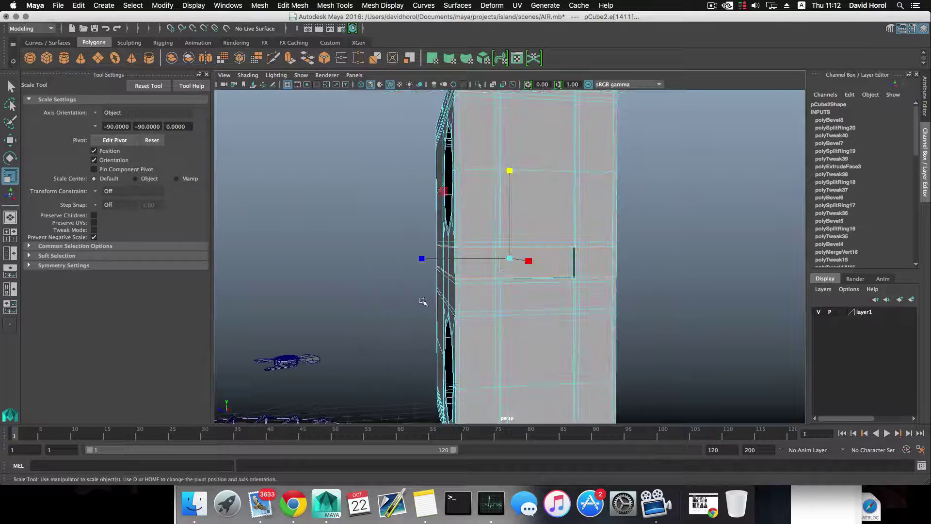
pyautogui.keyDown('alt'); pyautogui.moveTo(436, 261); pyautogui.dragTo(482, 265); pyautogui.keyUp('alt')
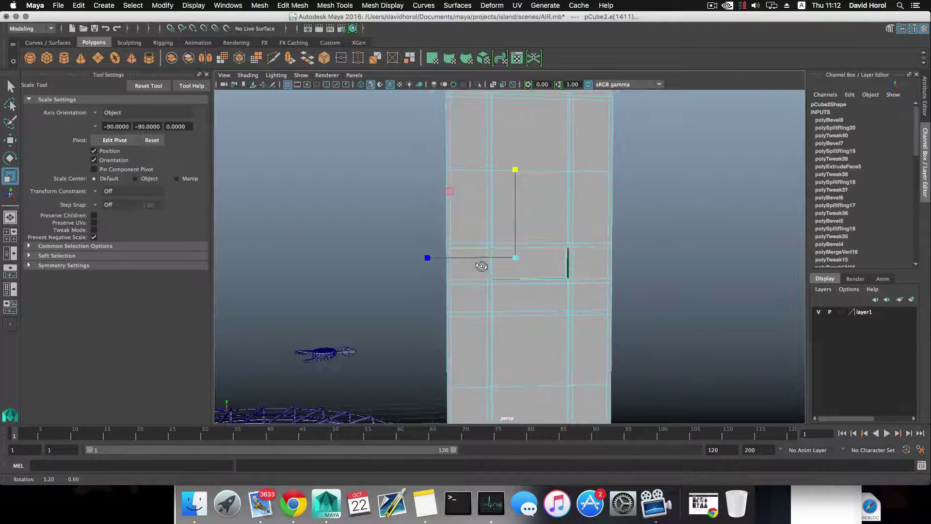
pyautogui.keyDown('alt'); pyautogui.moveTo(482, 265); pyautogui.dragTo(685, 315, button='right'); pyautogui.keyUp('alt')
pyautogui.keyDown('alt'); pyautogui.moveTo(685, 315); pyautogui.dragTo(596, 281); pyautogui.keyUp('alt')
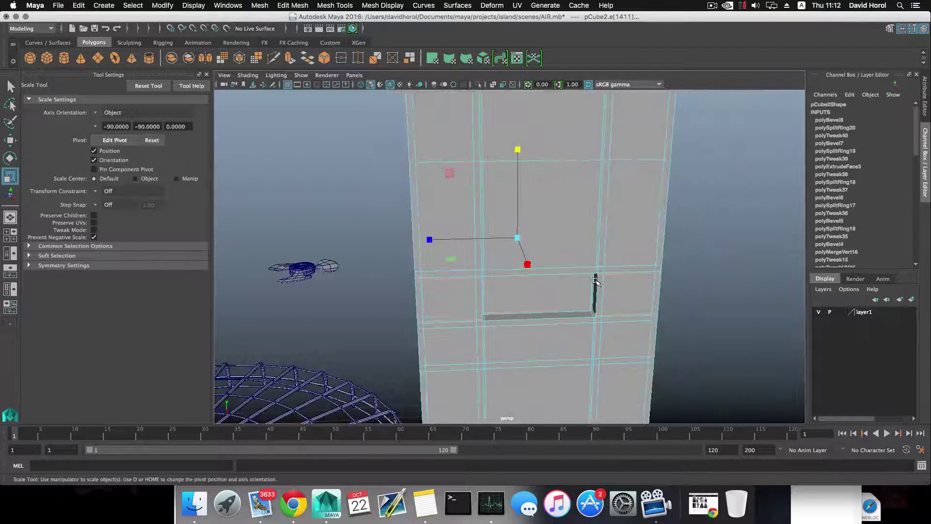
pyautogui.click(703, 286)
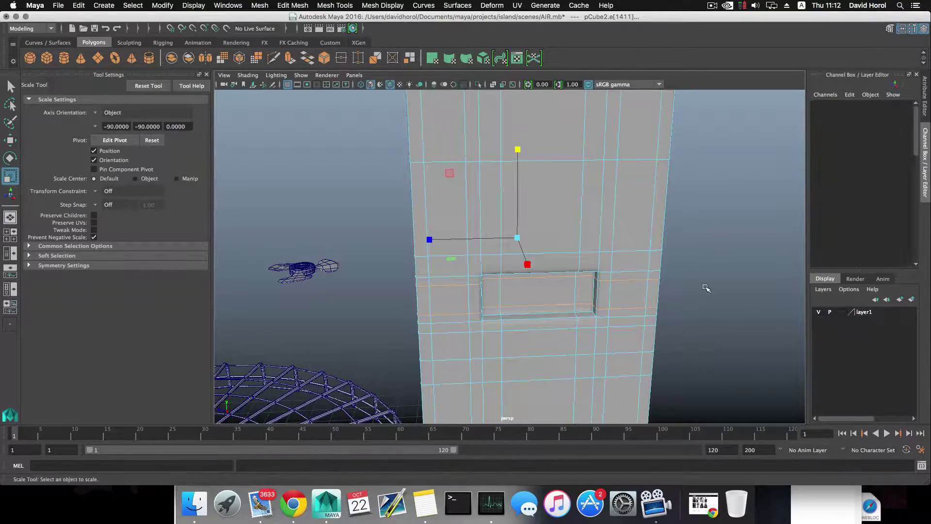
pyautogui.keyDown('alt'); pyautogui.moveTo(703, 287); pyautogui.dragTo(661, 277); pyautogui.keyUp('alt')
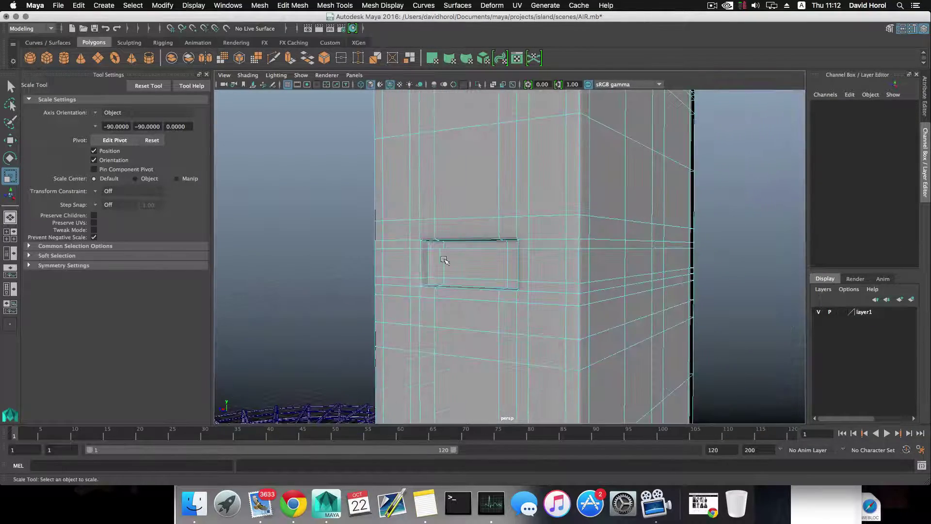
pyautogui.press('1')
pyautogui.keyDown('alt'); pyautogui.moveTo(464, 275); pyautogui.dragTo(495, 223); pyautogui.keyUp('alt')
# Step: In the front view, select the row of vertices along the recess's upper edge across the whole box
pyautogui.moveTo(416, 197); pyautogui.dragTo(346, 213, button='right')
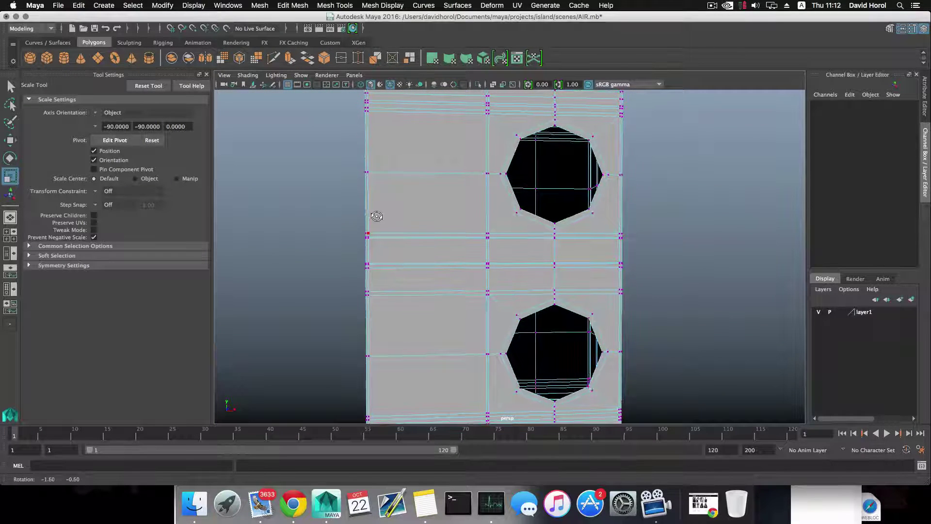
pyautogui.press('space')
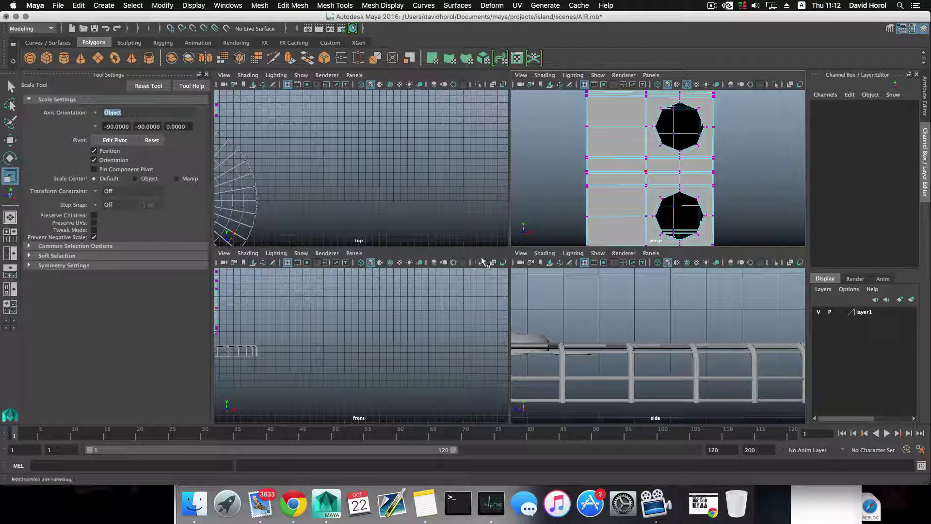
pyautogui.scroll(-3, 377, 305)
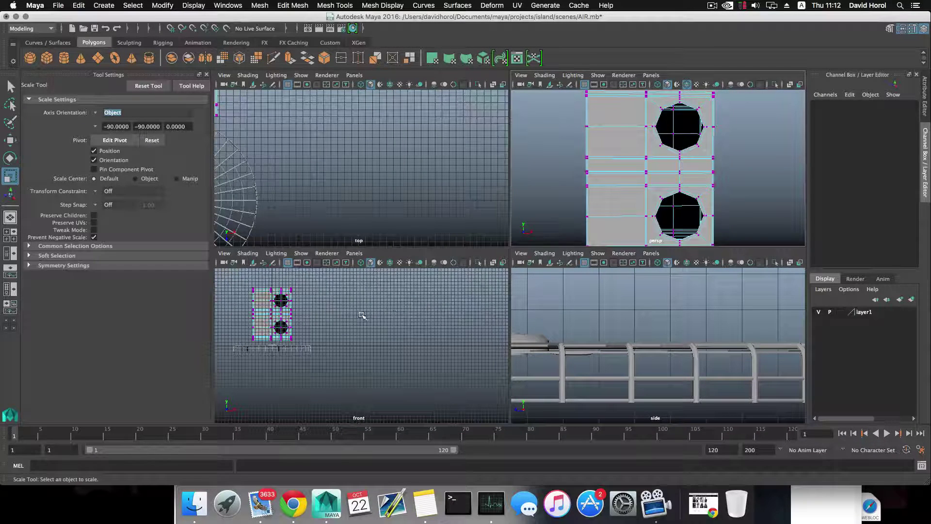
pyautogui.press('space')
pyautogui.scroll(5, 368, 273)
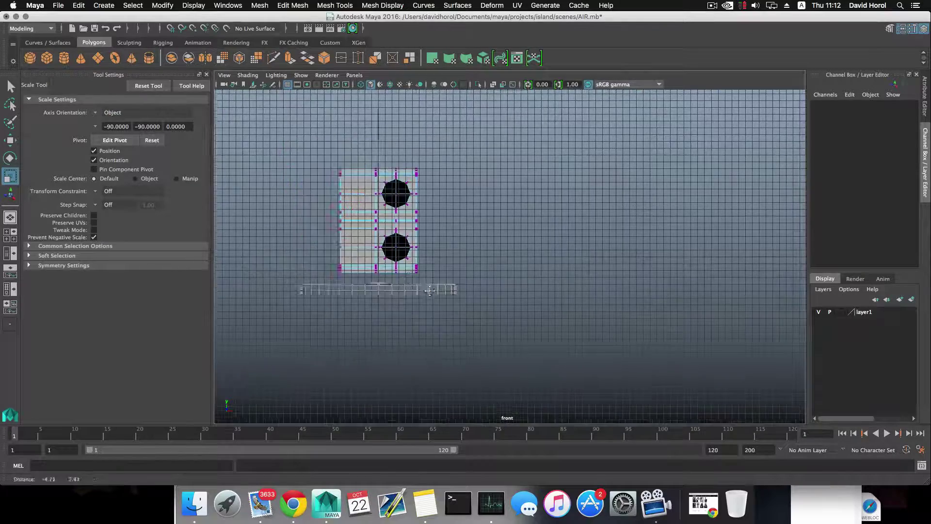
pyautogui.scroll(3, 464, 319)
pyautogui.keyDown('alt'); pyautogui.moveTo(333, 280); pyautogui.dragTo(430, 306, button='middle'); pyautogui.keyUp('alt')
pyautogui.scroll(5, 513, 282)
pyautogui.scroll(-1, 427, 287)
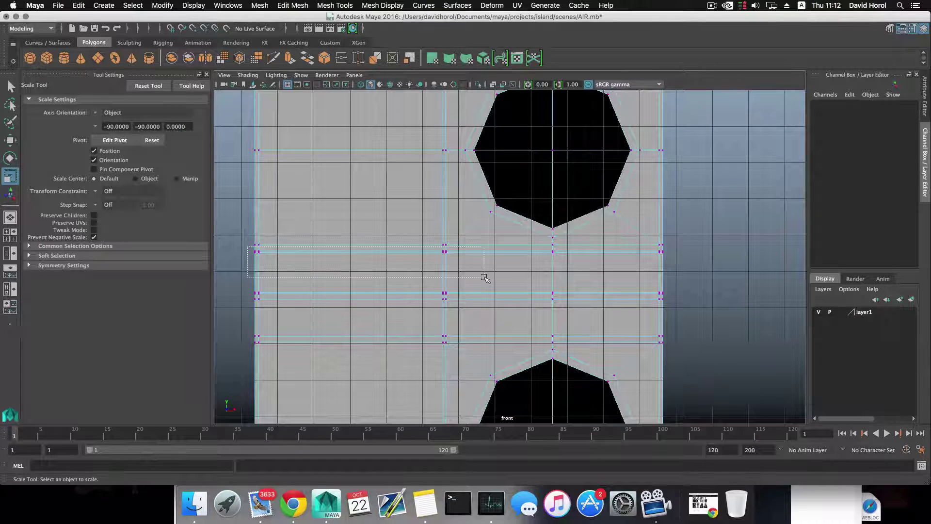
pyautogui.moveTo(745, 256); pyautogui.dragTo(746, 256)
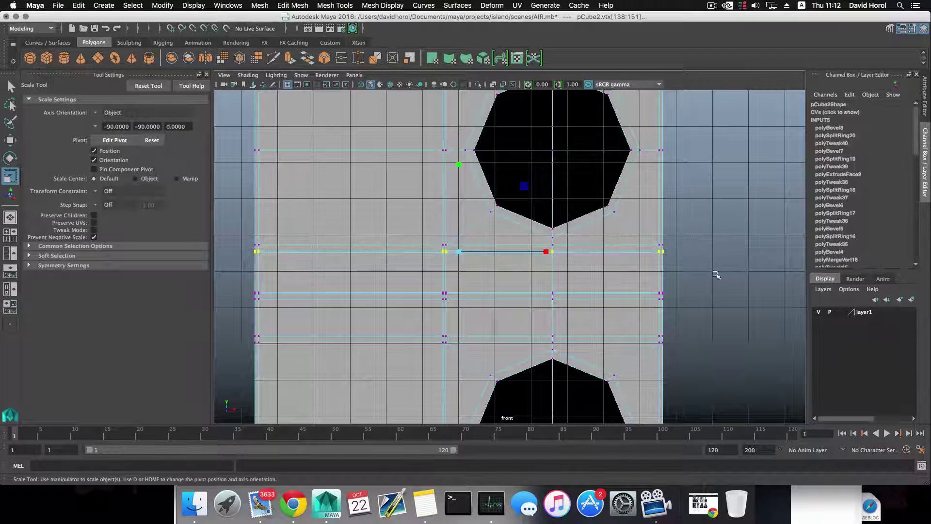
pyautogui.press('w')
pyautogui.moveTo(458, 159); pyautogui.dragTo(460, 164)
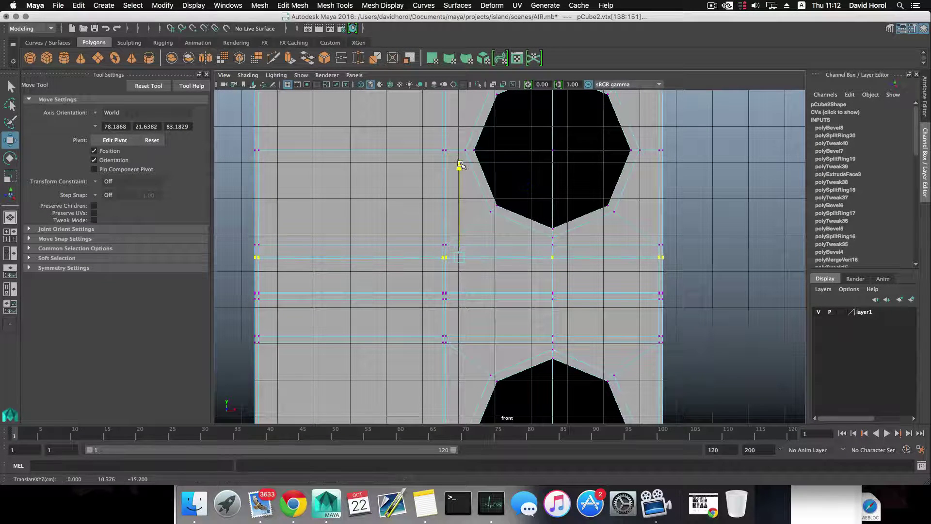
pyautogui.press('z')
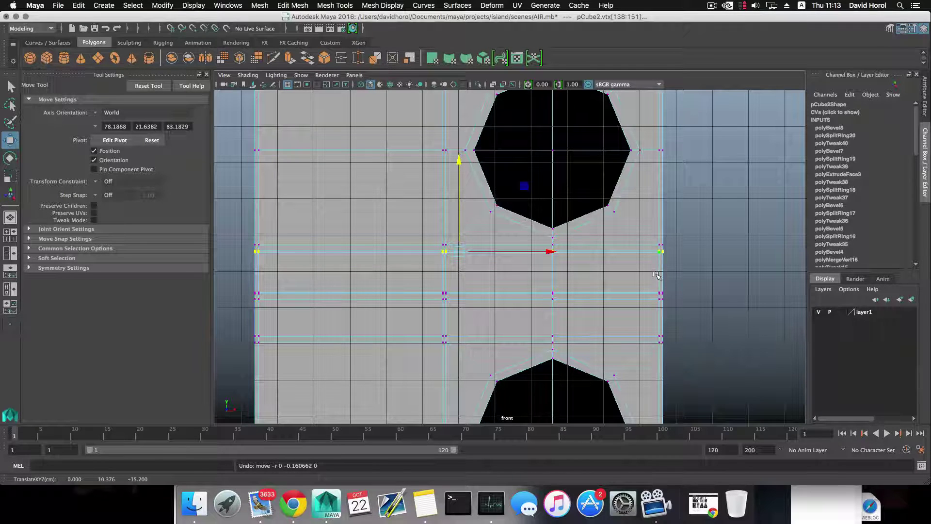
# Step: Check the selected vertex row in the side view and move it down slightly to lower the recesses' upper edge
pyautogui.press('space')
pyautogui.scroll(-10, 607, 324)
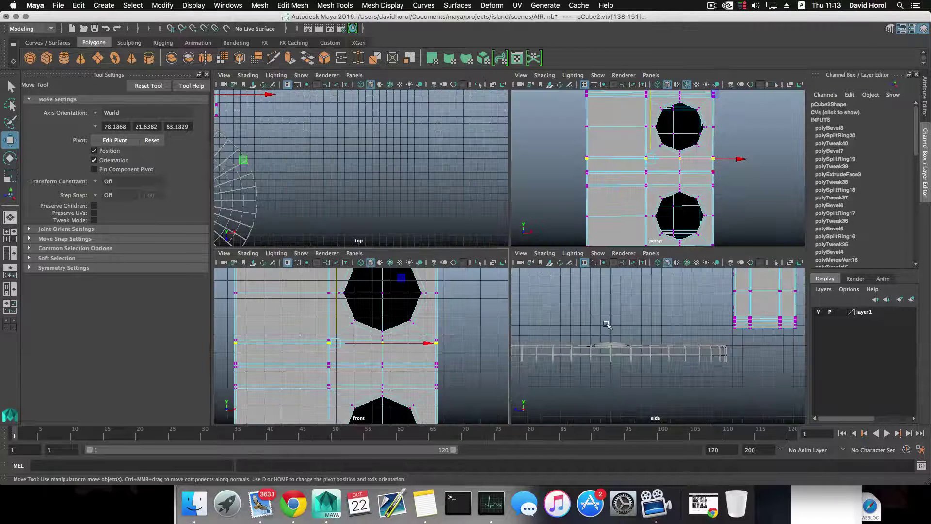
pyautogui.moveTo(690, 278)
pyautogui.keyDown('alt'); pyautogui.mouseDown(button='middle')
pyautogui.moveTo(630, 343)
pyautogui.moveTo(582, 355)
pyautogui.moveTo(580, 371)
pyautogui.moveTo(584, 354)
pyautogui.moveTo(579, 374)
pyautogui.moveTo(601, 354)
pyautogui.mouseUp(button='middle'); pyautogui.keyUp('alt')
pyautogui.scroll(5, 582, 356)
pyautogui.scroll(5, 582, 356)
pyautogui.scroll(3, 579, 374)
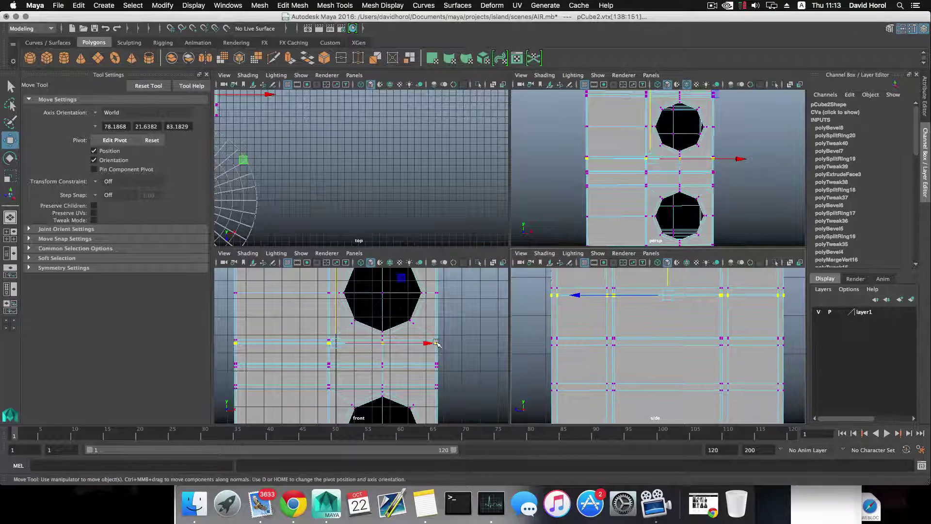
pyautogui.press('space')
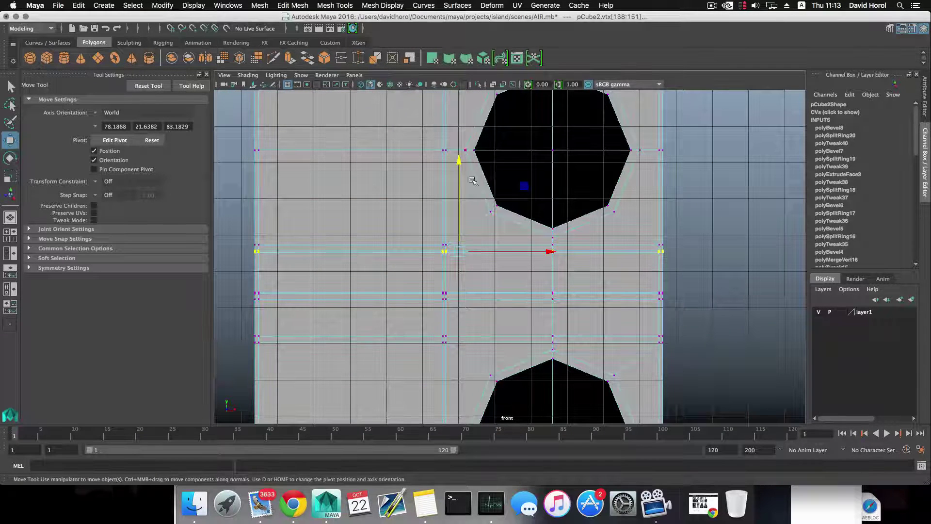
pyautogui.moveTo(462, 155); pyautogui.dragTo(459, 171)
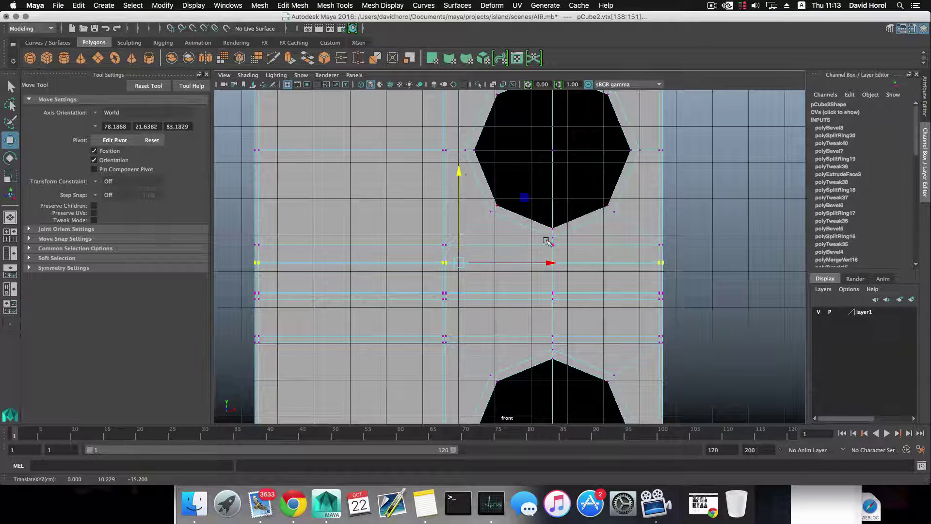
pyautogui.press('space')
pyautogui.press('space')
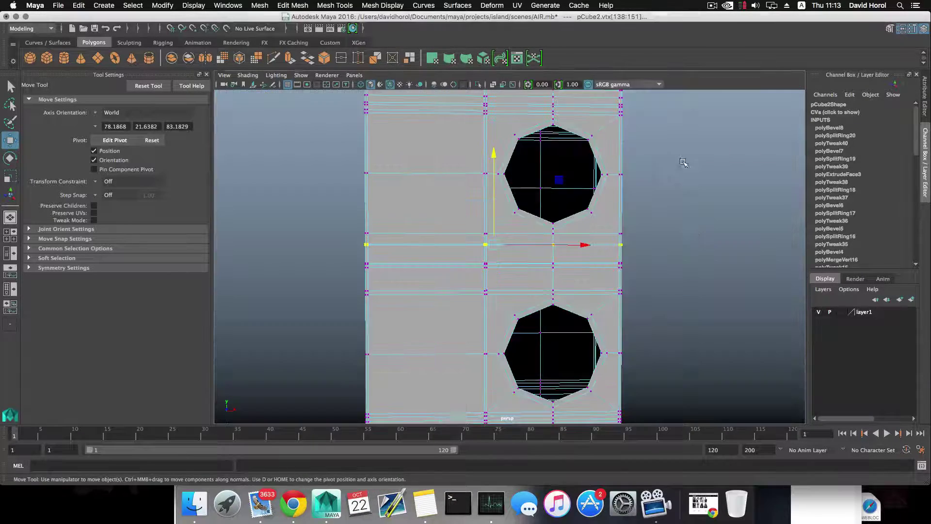
pyautogui.keyDown('alt'); pyautogui.moveTo(697, 227); pyautogui.dragTo(572, 238); pyautogui.keyUp('alt')
pyautogui.keyDown('alt'); pyautogui.moveTo(572, 238); pyautogui.dragTo(655, 280, button='right'); pyautogui.keyUp('alt')
pyautogui.keyDown('alt'); pyautogui.moveTo(655, 281); pyautogui.dragTo(567, 281); pyautogui.keyUp('alt')
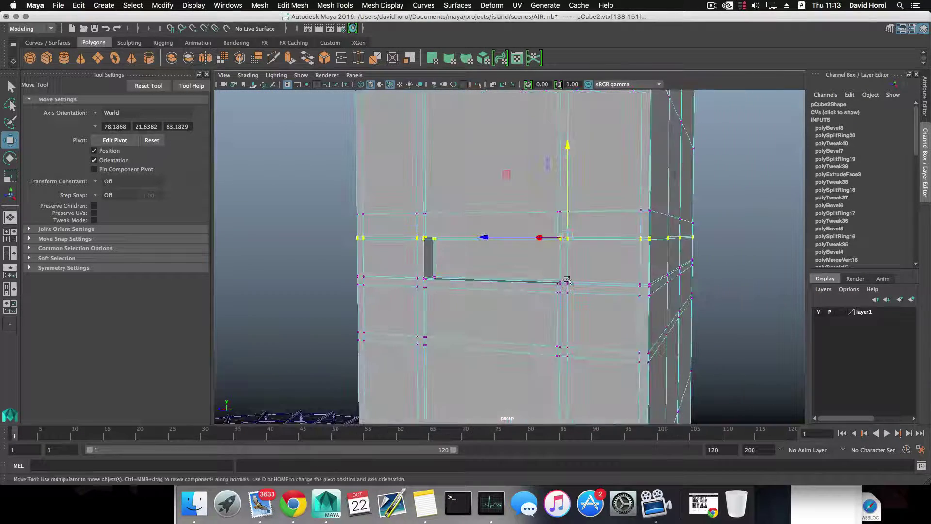
# Step: Nudge the selected vertex row along the recesses' upper edge down slightly along Y
pyautogui.keyDown('alt'); pyautogui.moveTo(532, 246); pyautogui.dragTo(545, 200); pyautogui.keyUp('alt')
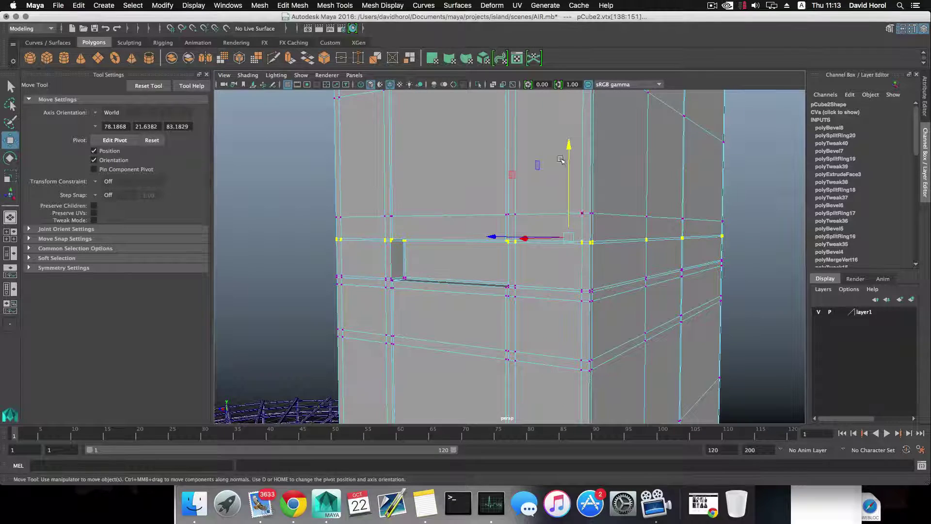
pyautogui.moveTo(569, 147); pyautogui.dragTo(570, 154)
pyautogui.keyDown('alt'); pyautogui.moveTo(518, 238); pyautogui.dragTo(526, 219); pyautogui.keyUp('alt')
# Step: Insert two edge loops in the recess's ceiling face, one close to its outer edge and one close to its inner edge
pyautogui.keyDown('alt'); pyautogui.moveTo(499, 218); pyautogui.dragTo(536, 231, button='right'); pyautogui.keyUp('alt')
pyautogui.keyDown('alt'); pyautogui.moveTo(499, 237); pyautogui.dragTo(484, 247); pyautogui.keyUp('alt')
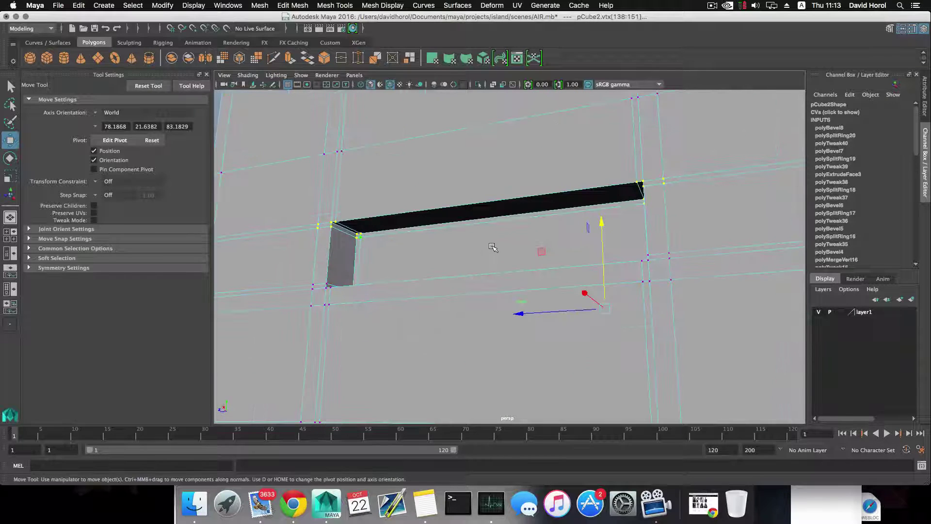
pyautogui.press('F8')
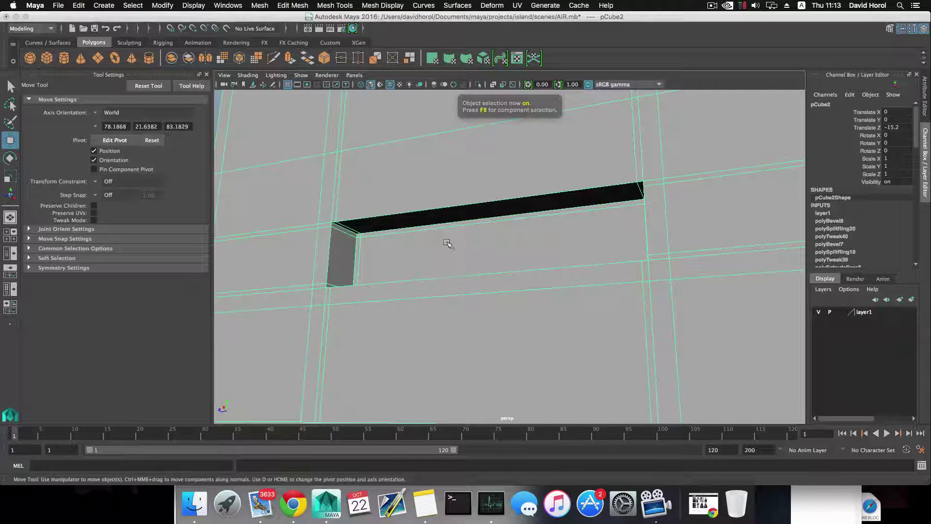
pyautogui.keyDown('shift'); pyautogui.moveTo(447, 243); pyautogui.dragTo(385, 256, button='right'); pyautogui.keyUp('shift')
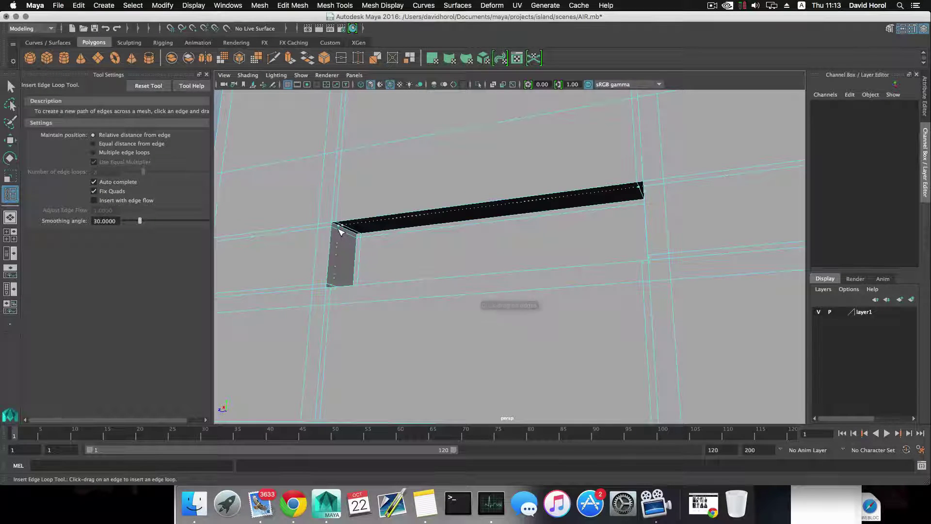
pyautogui.moveTo(341, 232); pyautogui.dragTo(336, 231)
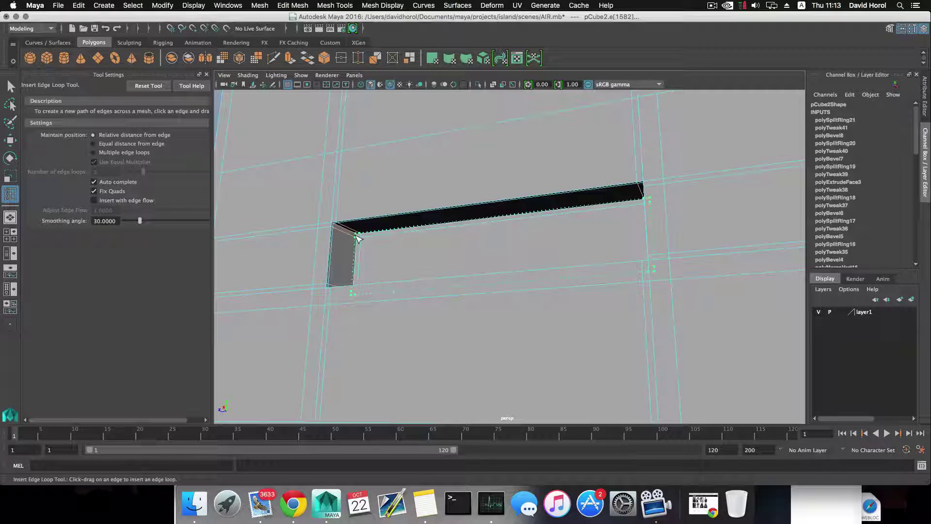
pyautogui.moveTo(356, 236); pyautogui.dragTo(357, 235)
pyautogui.moveTo(398, 231); pyautogui.dragTo(407, 260, button='right')
pyautogui.press('q')
pyautogui.click(397, 226)
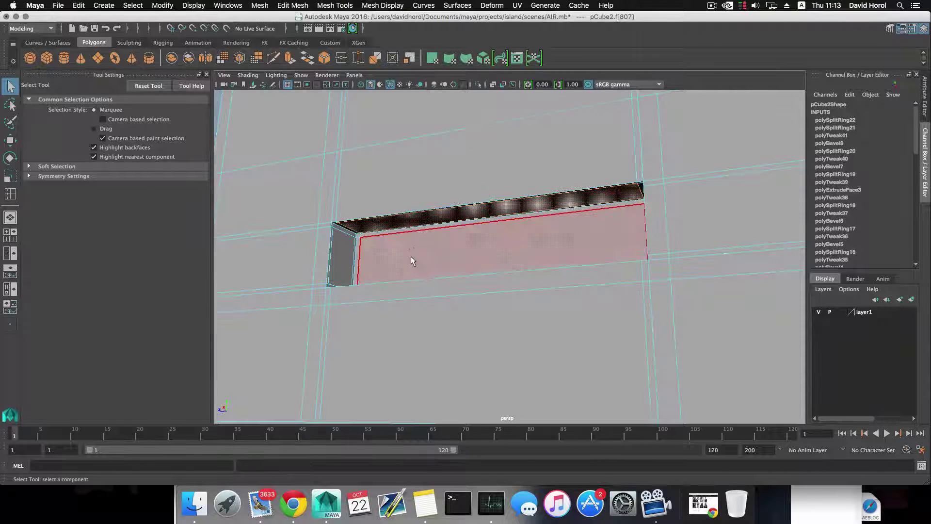
pyautogui.moveTo(411, 256)
pyautogui.keyDown('alt'); pyautogui.mouseDown()
pyautogui.moveTo(421, 246)
pyautogui.moveTo(427, 256)
pyautogui.mouseUp(); pyautogui.keyUp('alt')
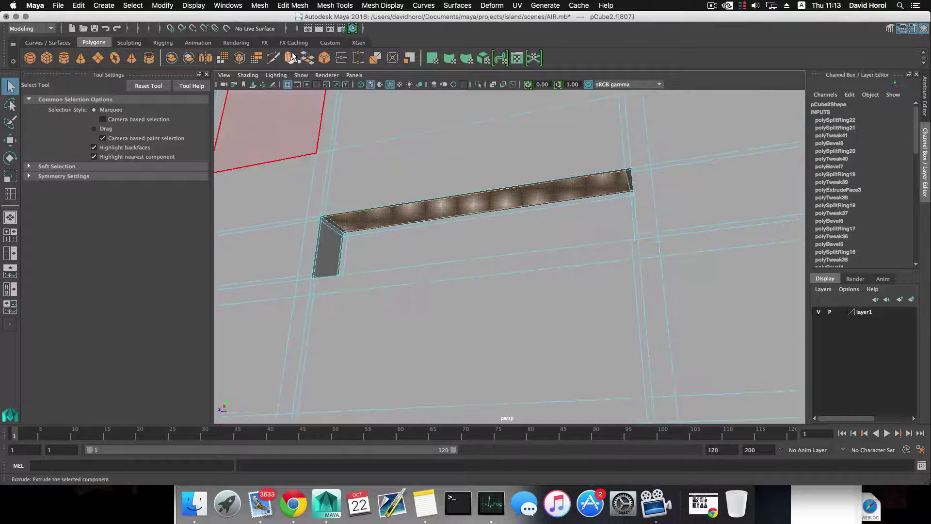
# Step: Insert matching edge loops close to the inner and outer edges of the ceiling in the opposite side's recess
pyautogui.scroll(-5, 490, 266)
pyautogui.keyDown('alt'); pyautogui.moveTo(503, 267); pyautogui.dragTo(374, 291); pyautogui.keyUp('alt')
pyautogui.keyDown('alt'); pyautogui.moveTo(579, 287); pyautogui.dragTo(483, 262); pyautogui.keyUp('alt')
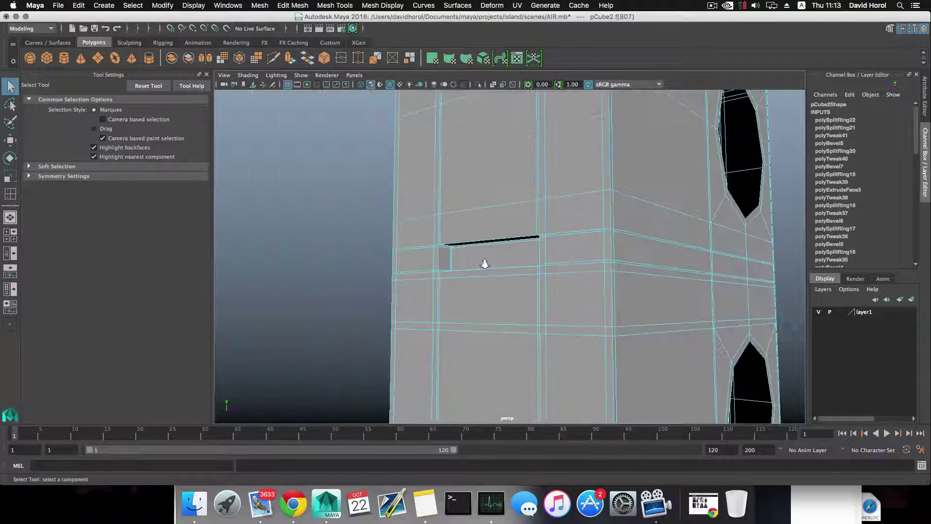
pyautogui.scroll(5, 483, 262)
pyautogui.press('F8')
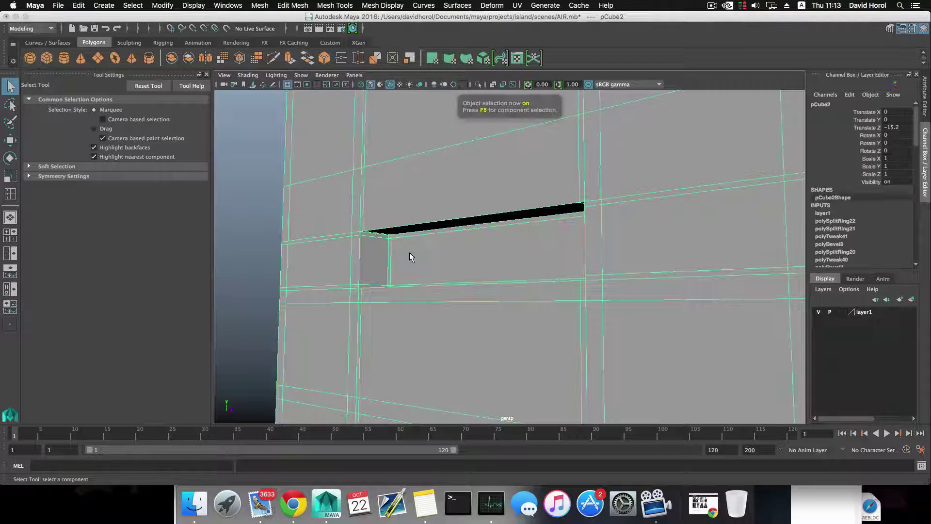
pyautogui.keyDown('shift'); pyautogui.rightClick(409, 253); pyautogui.keyUp('shift')
pyautogui.click(368, 269)
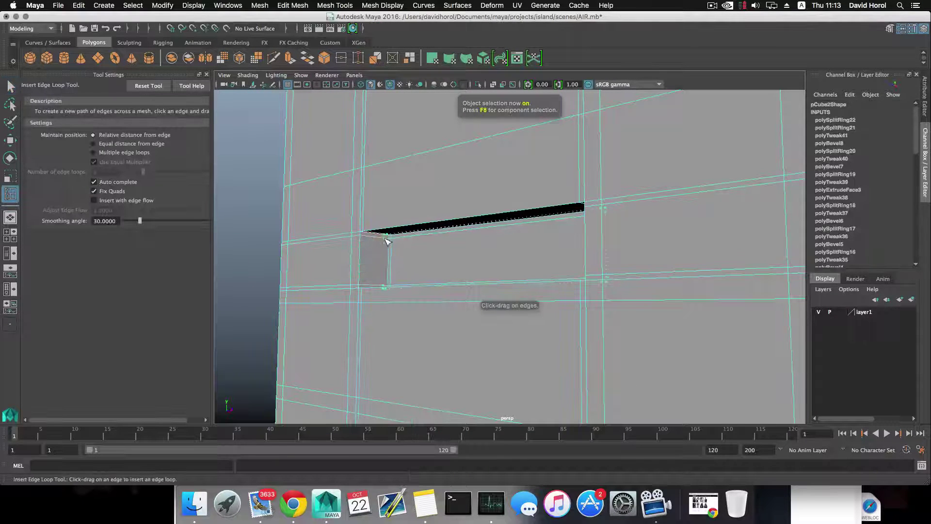
pyautogui.click(389, 241)
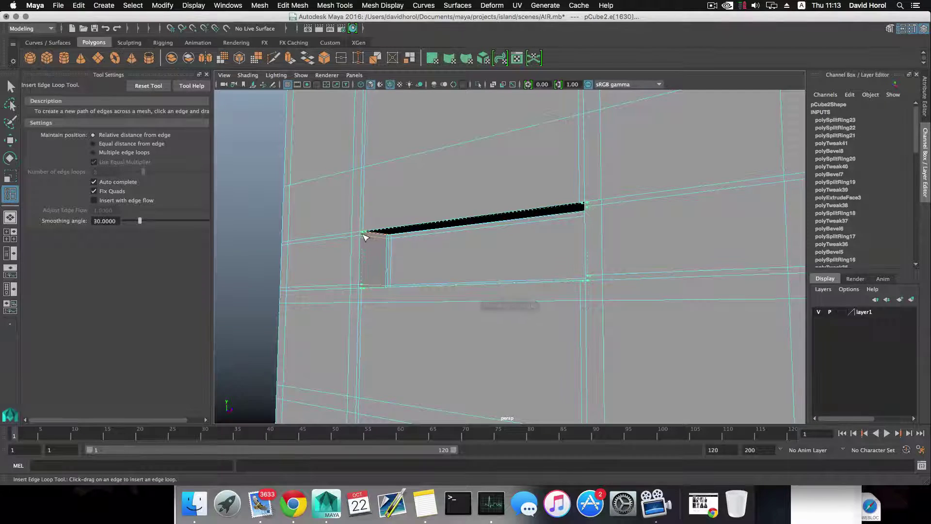
pyautogui.click(364, 236)
pyautogui.moveTo(365, 236)
pyautogui.keyDown('alt'); pyautogui.mouseDown()
pyautogui.moveTo(453, 245)
pyautogui.moveTo(371, 235)
pyautogui.mouseUp(); pyautogui.keyUp('alt')
# Step: Select the middle ceiling faces of both side recesses and extrude them upward with a local Z offset of about -0.019
pyautogui.moveTo(402, 189); pyautogui.dragTo(402, 214, button='right')
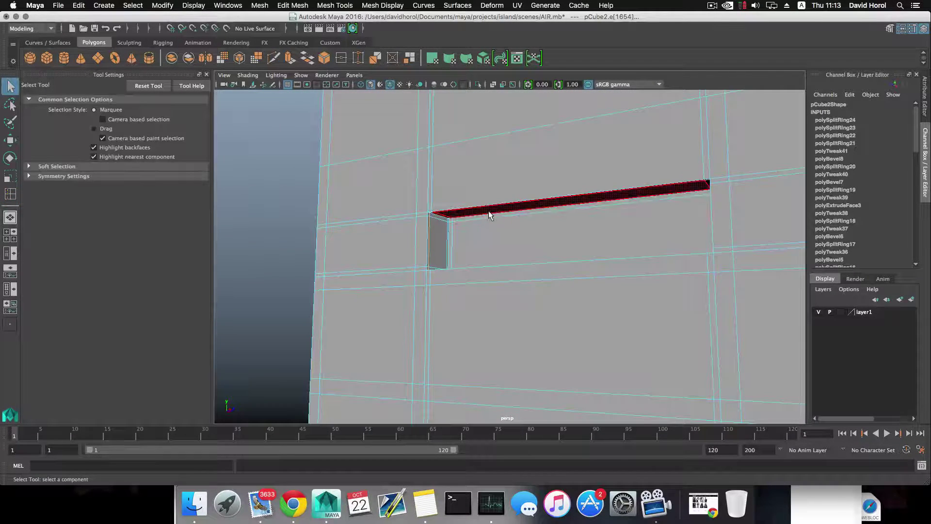
pyautogui.click(490, 213)
pyautogui.keyDown('alt'); pyautogui.moveTo(639, 228); pyautogui.dragTo(358, 262); pyautogui.keyUp('alt')
pyautogui.keyDown('shift'); pyautogui.click(334, 226); pyautogui.keyUp('shift')
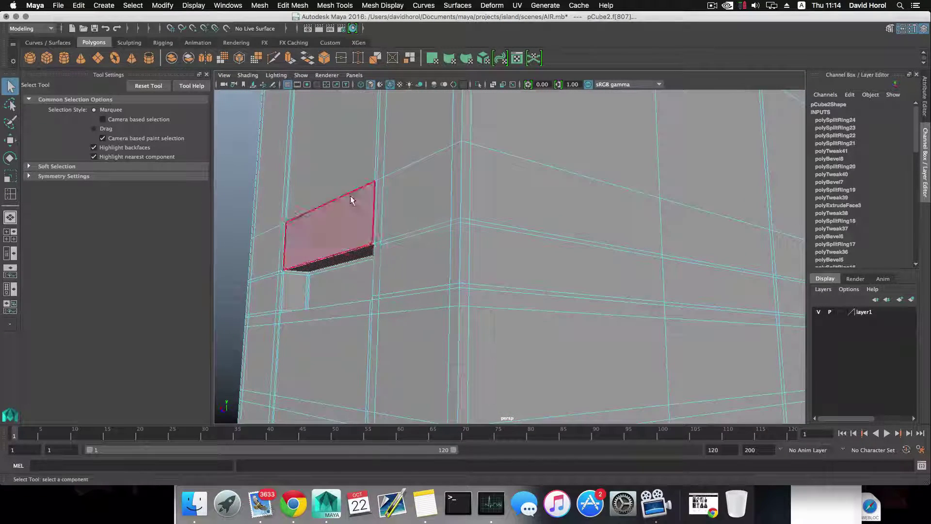
pyautogui.click(290, 59)
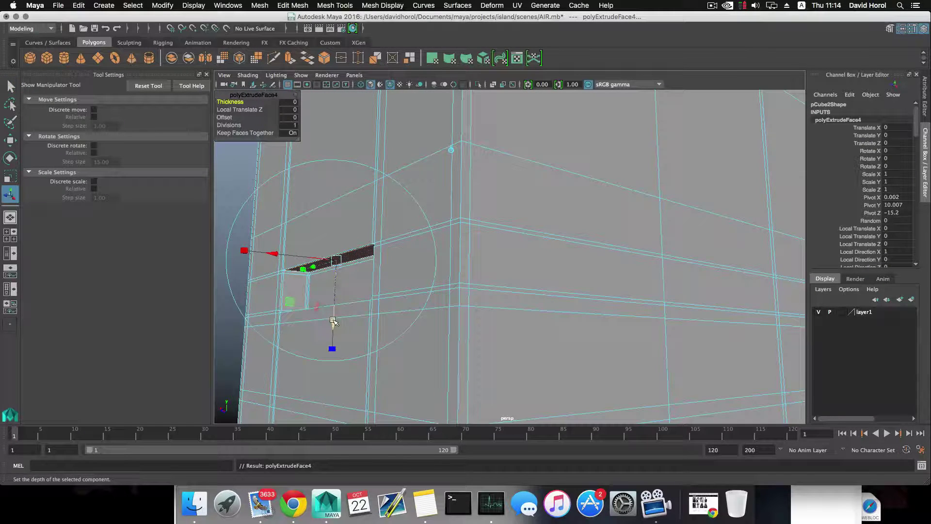
pyautogui.moveTo(334, 321); pyautogui.dragTo(333, 323)
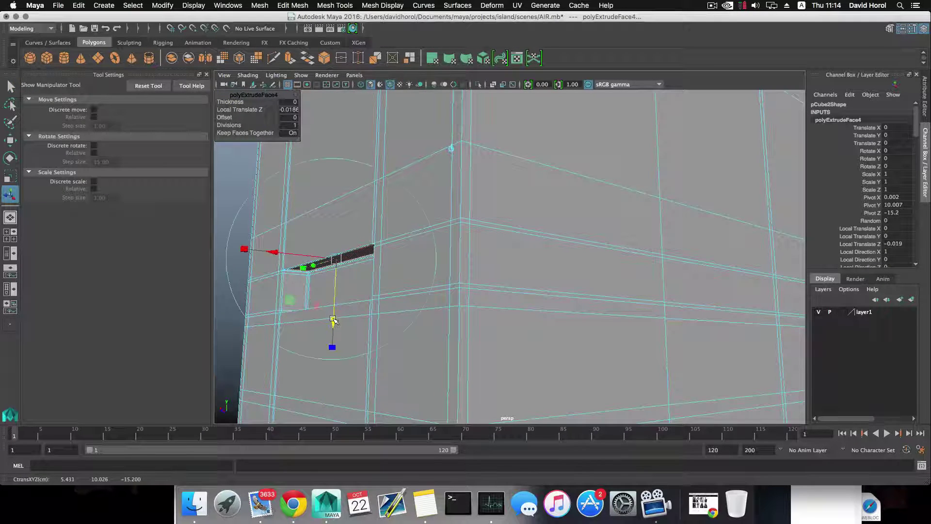
# Step: Extrude the same ceiling faces upward twice more, with local Z offsets of -0.26 and about -0.015, to deepen the grooves
pyautogui.keyDown('alt'); pyautogui.moveTo(333, 320); pyautogui.dragTo(513, 334, button='right'); pyautogui.keyUp('alt')
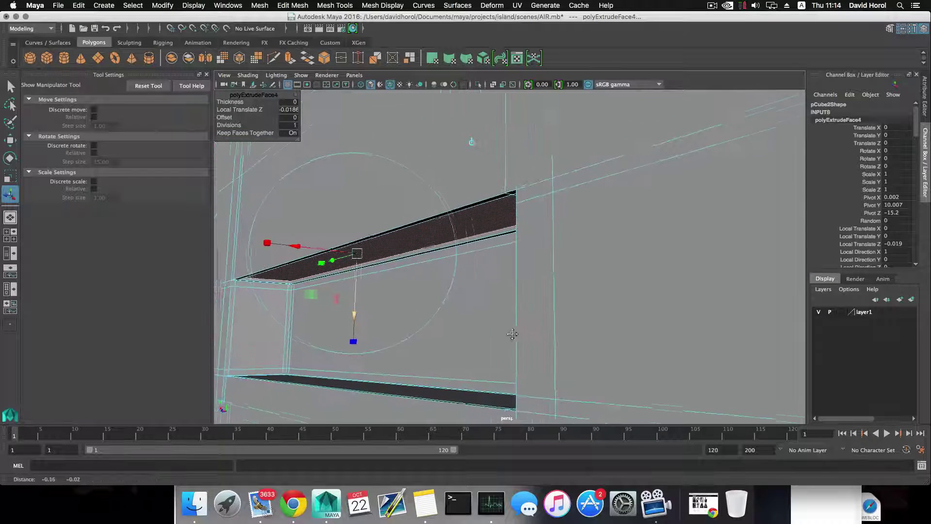
pyautogui.keyDown('alt'); pyautogui.moveTo(513, 334); pyautogui.dragTo(522, 333, button='middle'); pyautogui.keyUp('alt')
pyautogui.moveTo(363, 315); pyautogui.dragTo(350, 261)
pyautogui.click(288, 58)
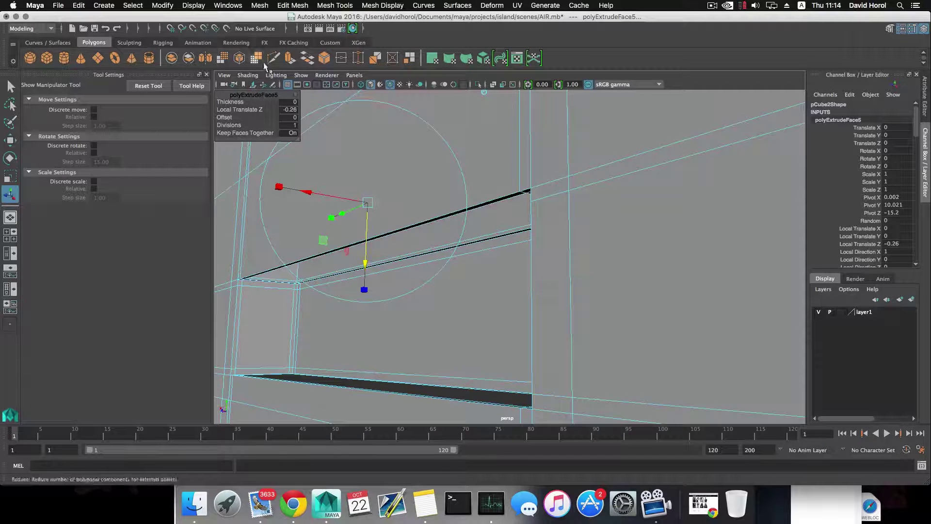
pyautogui.click(288, 58)
pyautogui.moveTo(365, 265); pyautogui.dragTo(420, 241)
# Step: Select the long edge along the recess's inner upper edge and split its edge ring with a new vertical loop
pyautogui.keyDown('alt'); pyautogui.moveTo(420, 241); pyautogui.dragTo(380, 296, button='middle'); pyautogui.keyUp('alt')
pyautogui.keyDown('alt'); pyautogui.moveTo(379, 296); pyautogui.dragTo(393, 287); pyautogui.keyUp('alt')
pyautogui.keyDown('alt'); pyautogui.moveTo(393, 286); pyautogui.dragTo(420, 320, button='middle'); pyautogui.keyUp('alt')
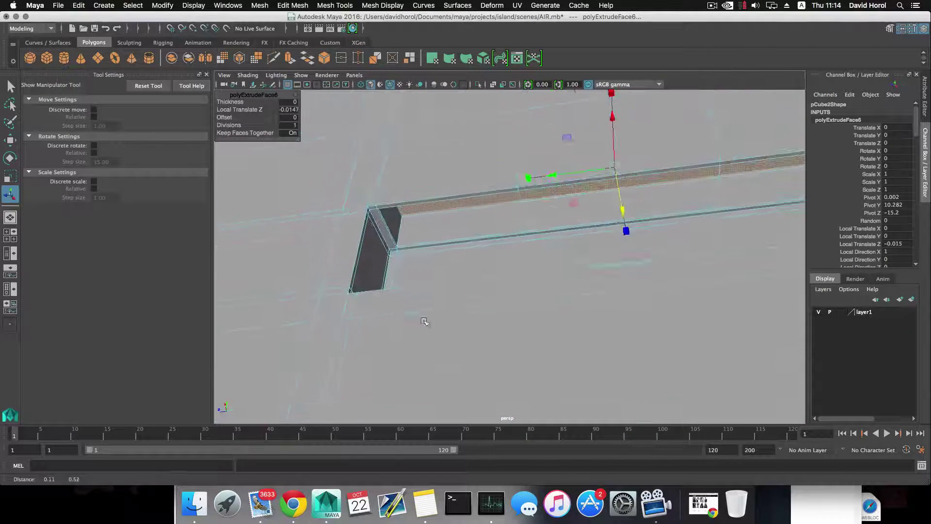
pyautogui.keyDown('alt'); pyautogui.moveTo(420, 320); pyautogui.dragTo(459, 280, button='right'); pyautogui.keyUp('alt')
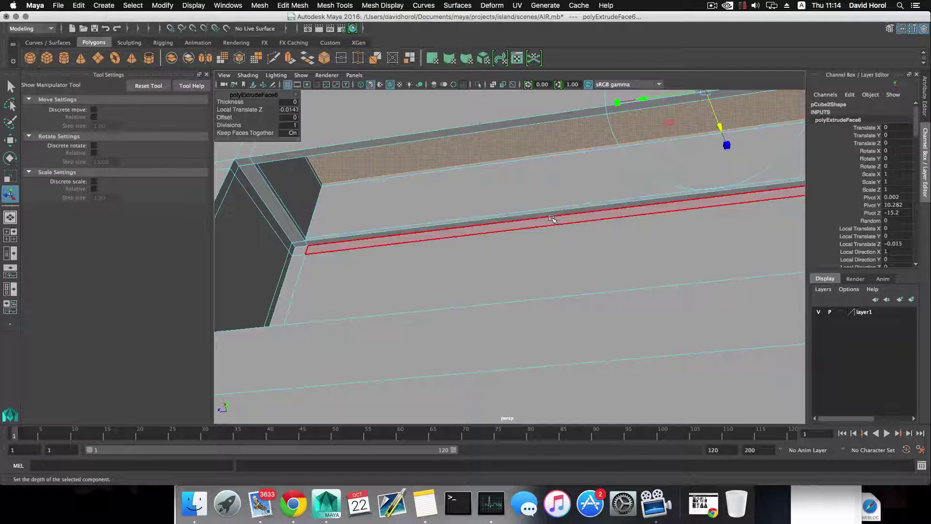
pyautogui.press('F8')
pyautogui.keyDown('shift'); pyautogui.rightClick(499, 217); pyautogui.keyUp('shift')
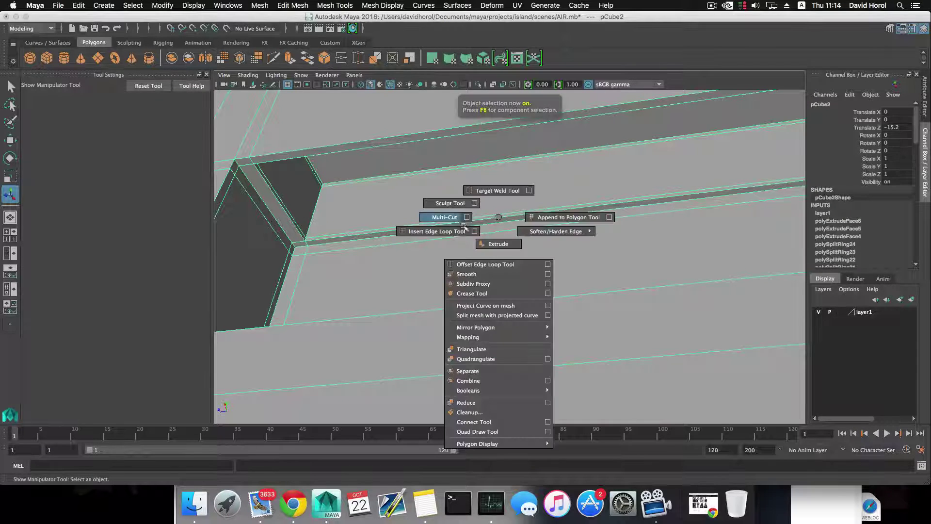
pyautogui.keyDown('shift'); pyautogui.moveTo(463, 226); pyautogui.dragTo(478, 202, button='right'); pyautogui.keyUp('shift')
pyautogui.press('w')
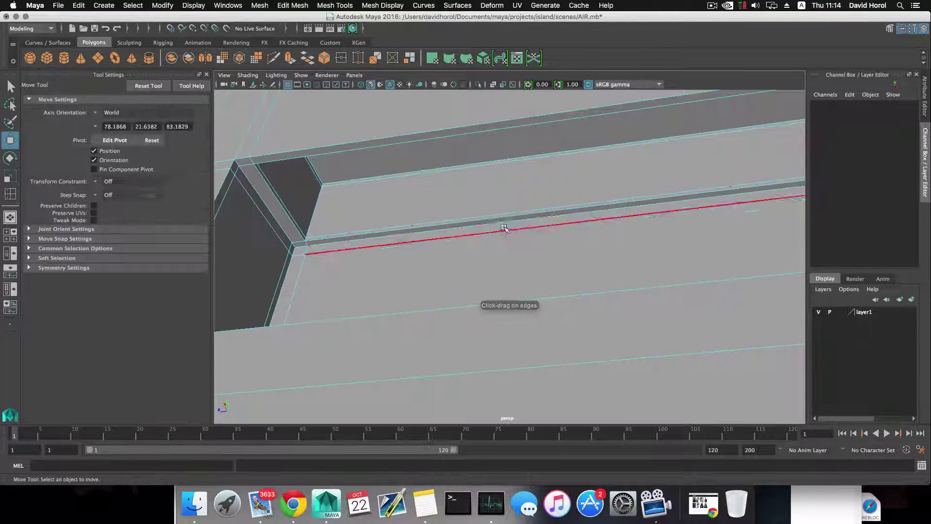
pyautogui.click(508, 223)
pyautogui.keyDown('shift'); pyautogui.rightClick(453, 232); pyautogui.keyUp('shift')
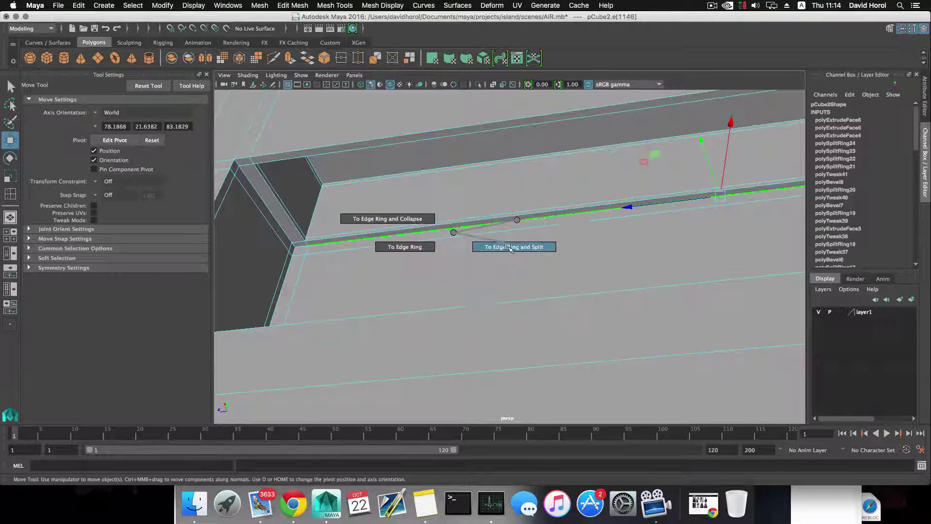
pyautogui.keyDown('ctrl'); pyautogui.moveTo(509, 248); pyautogui.dragTo(509, 249, button='right'); pyautogui.keyUp('ctrl')
# Step: Bevel the new vertical loop with a fraction of 0.5 and scale the two resulting loops apart toward the recess's ends
pyautogui.scroll(-5, 509, 248)
pyautogui.keyDown('shift'); pyautogui.moveTo(622, 248); pyautogui.dragTo(658, 250, button='right'); pyautogui.keyUp('shift')
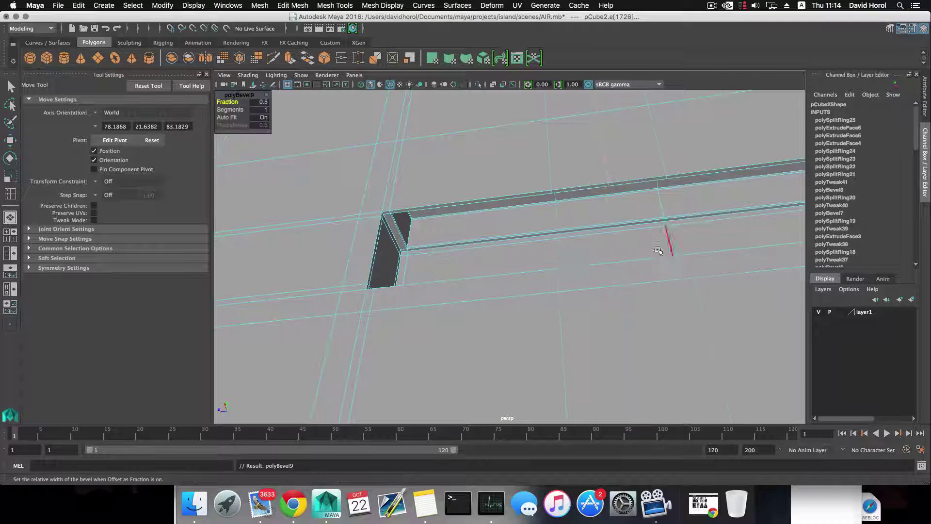
pyautogui.click(671, 242)
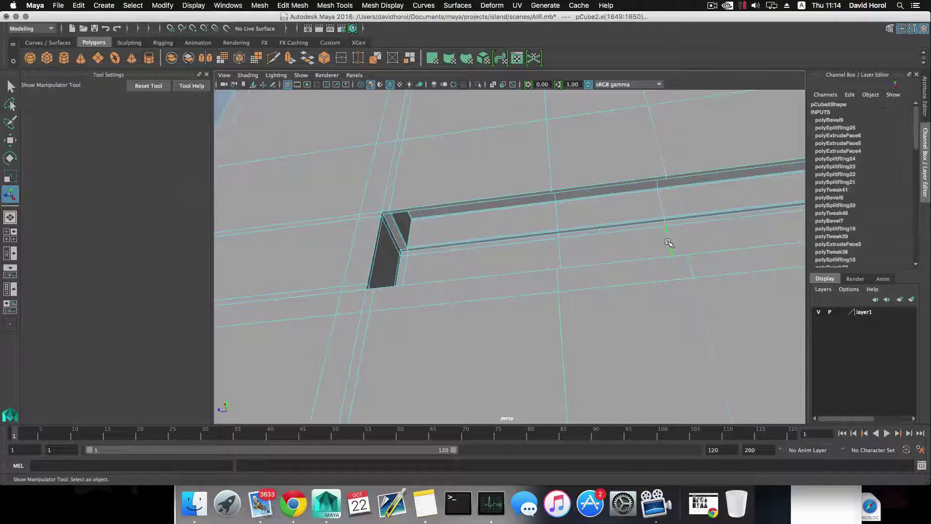
pyautogui.click(562, 245)
pyautogui.press('r')
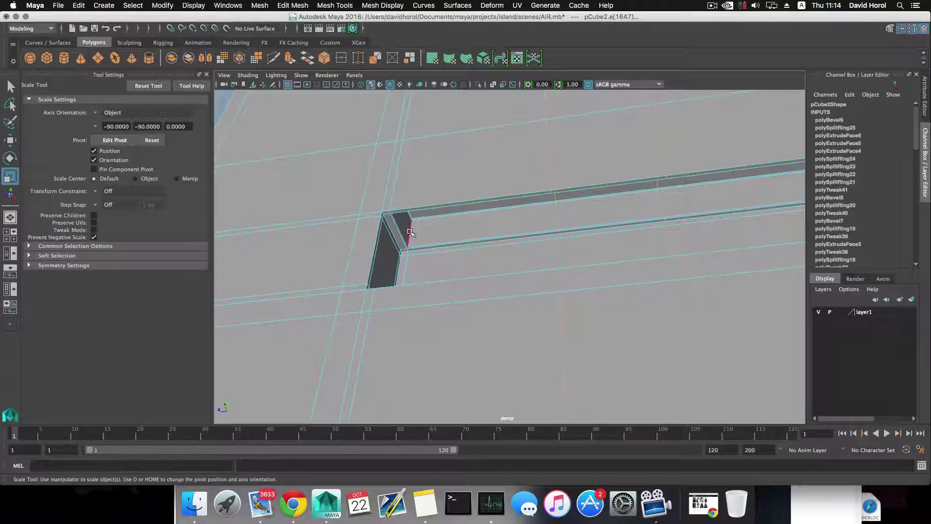
pyautogui.scroll(-5, 594, 255)
pyautogui.keyDown('alt'); pyautogui.moveTo(597, 339); pyautogui.dragTo(551, 325); pyautogui.keyUp('alt')
pyautogui.moveTo(483, 364); pyautogui.dragTo(477, 365)
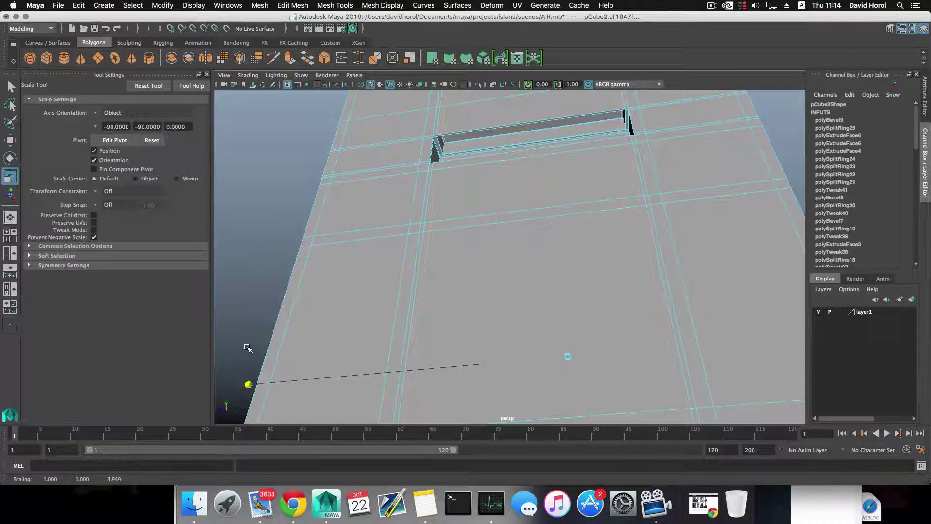
# Step: Insert two more edge loops across the recess's depth, supporting the inner and outer edges of the ceiling groove
pyautogui.keyDown('alt'); pyautogui.moveTo(411, 298); pyautogui.dragTo(403, 335); pyautogui.keyUp('alt')
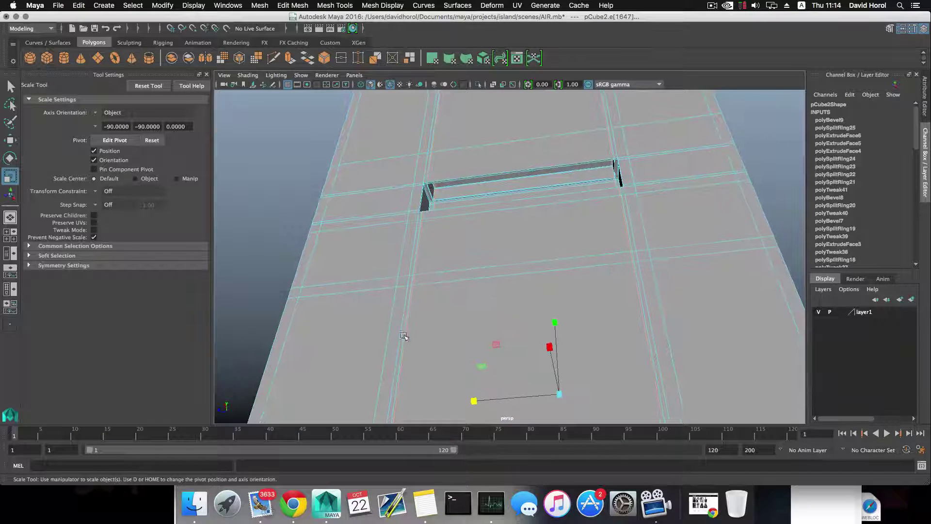
pyautogui.keyDown('alt'); pyautogui.moveTo(345, 258); pyautogui.dragTo(533, 326, button='right'); pyautogui.keyUp('alt')
pyautogui.keyDown('alt'); pyautogui.moveTo(403, 255); pyautogui.dragTo(426, 311, button='middle'); pyautogui.keyUp('alt')
pyautogui.press('F8')
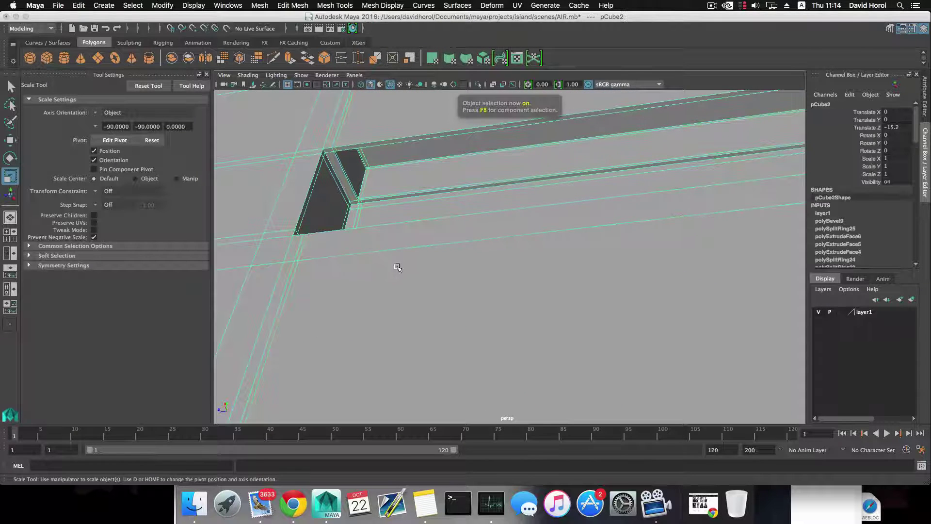
pyautogui.keyDown('shift'); pyautogui.moveTo(386, 213); pyautogui.dragTo(303, 227, button='right'); pyautogui.keyUp('shift')
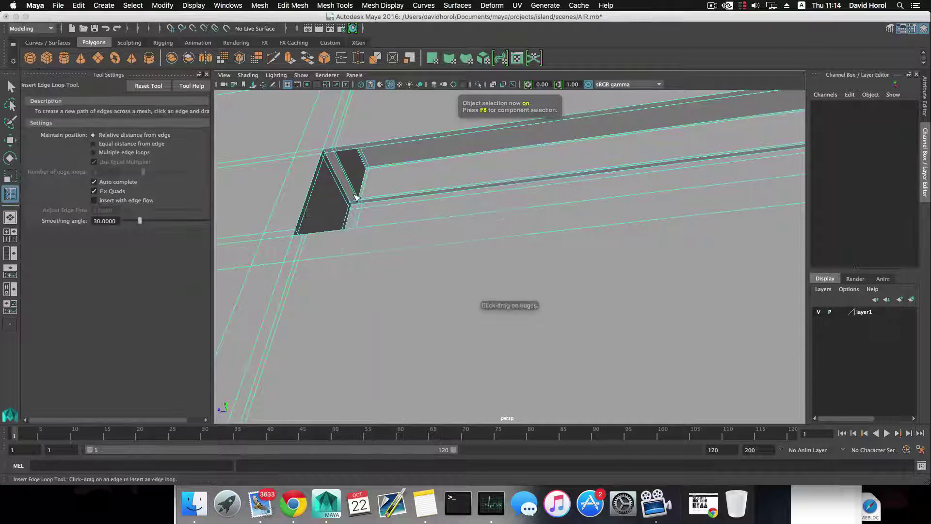
pyautogui.moveTo(358, 196); pyautogui.dragTo(233, 188)
pyautogui.press('f')
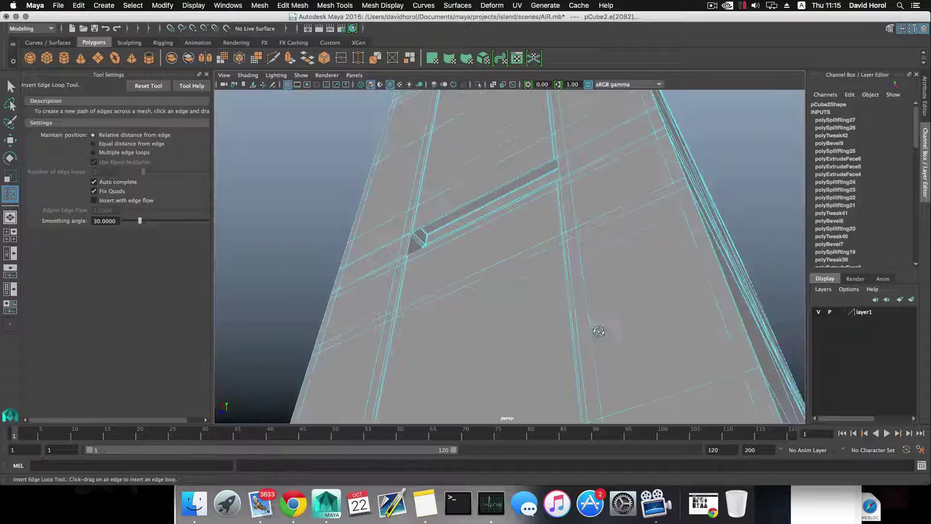
# Step: Insert the same two supporting edge loops beside the ceiling groove in the recess on the opposite side
pyautogui.keyDown('alt'); pyautogui.moveTo(598, 331); pyautogui.dragTo(530, 339); pyautogui.keyUp('alt')
pyautogui.keyDown('alt'); pyautogui.moveTo(530, 339); pyautogui.dragTo(336, 308, button='middle'); pyautogui.keyUp('alt')
pyautogui.keyDown('alt'); pyautogui.moveTo(358, 304); pyautogui.dragTo(406, 326); pyautogui.keyUp('alt')
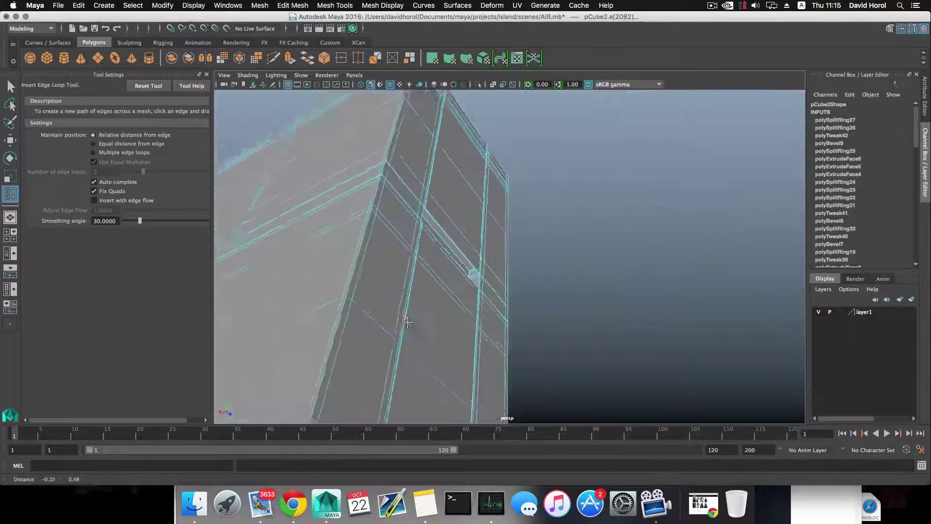
pyautogui.keyDown('alt'); pyautogui.moveTo(406, 326); pyautogui.dragTo(451, 330, button='middle'); pyautogui.keyUp('alt')
pyautogui.keyDown('alt'); pyautogui.moveTo(451, 331); pyautogui.dragTo(499, 294); pyautogui.keyUp('alt')
pyautogui.keyDown('alt'); pyautogui.moveTo(500, 294); pyautogui.dragTo(446, 302, button='middle'); pyautogui.keyUp('alt')
pyautogui.keyDown('alt'); pyautogui.moveTo(446, 303); pyautogui.dragTo(513, 336, button='right'); pyautogui.keyUp('alt')
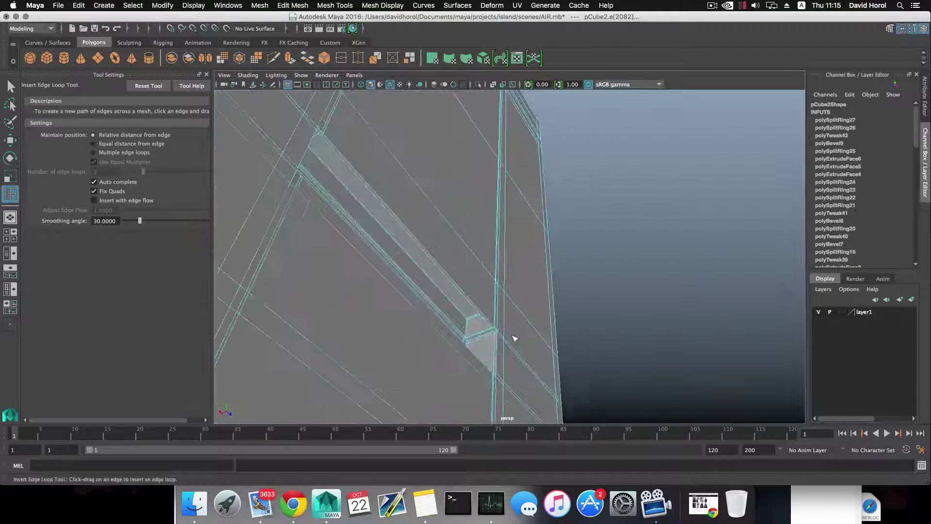
pyautogui.click(468, 339)
pyautogui.keyDown('alt'); pyautogui.moveTo(474, 333); pyautogui.dragTo(490, 332); pyautogui.keyUp('alt')
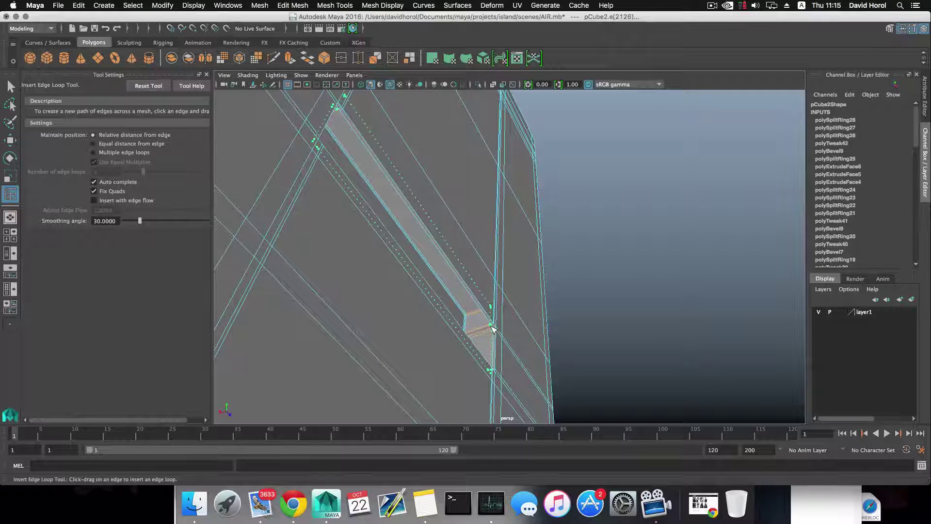
# Step: Display the box in smooth mesh preview and return to object selection with the Select Tool
pyautogui.scroll(-5, 494, 332)
pyautogui.keyDown('alt'); pyautogui.moveTo(493, 332); pyautogui.dragTo(417, 357); pyautogui.keyUp('alt')
pyautogui.press('3')
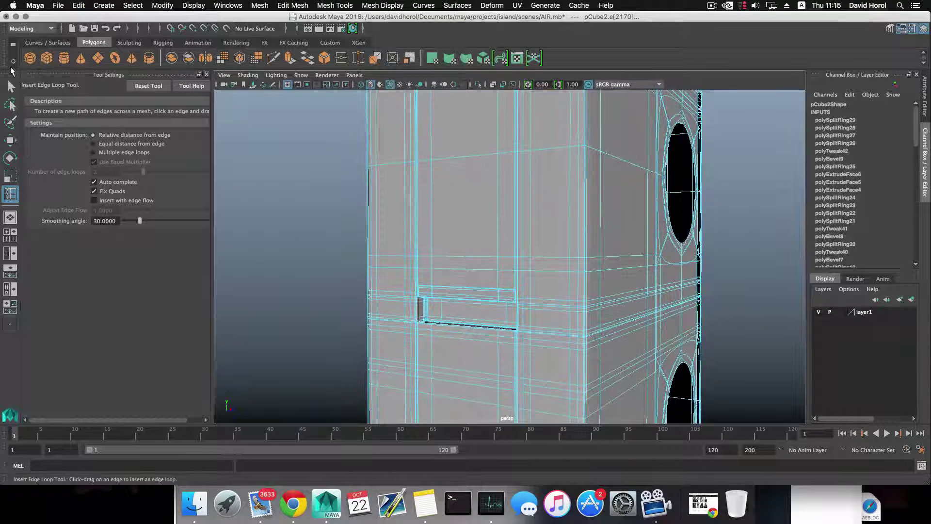
pyautogui.click(10, 86)
pyautogui.press('F8')
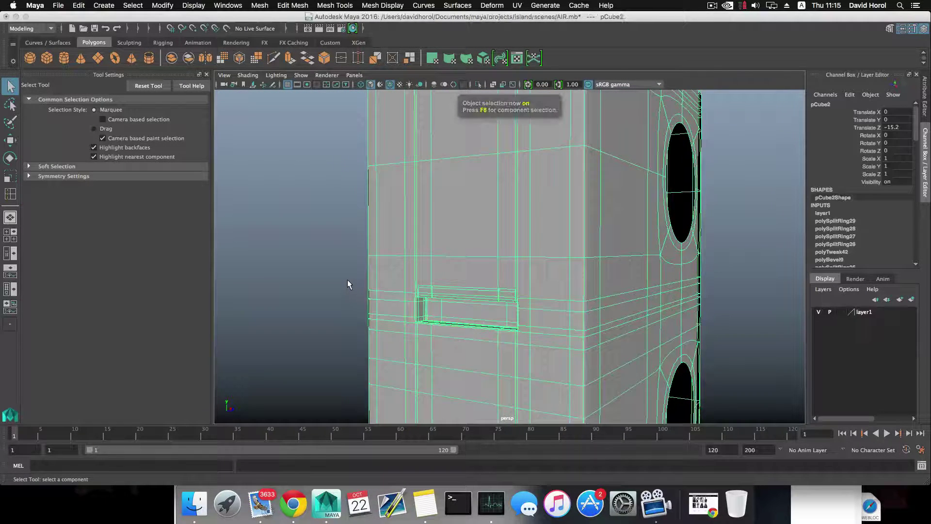
# Step: Turn off the wireframe overlay on the shaded display and examine the smoothed recess in the box's side
pyautogui.click(347, 279)
pyautogui.keyDown('alt'); pyautogui.moveTo(348, 279); pyautogui.dragTo(320, 328); pyautogui.keyUp('alt')
pyautogui.scroll(-5, 606, 355)
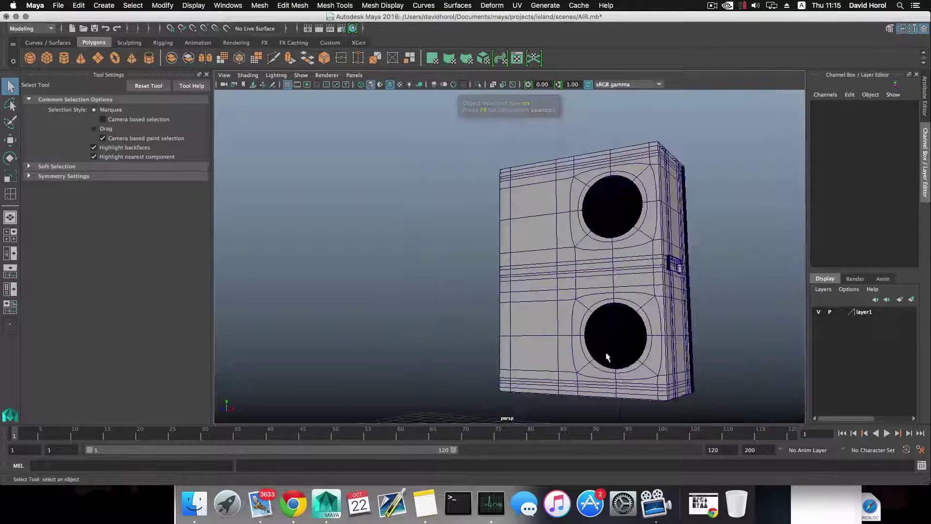
pyautogui.keyDown('alt'); pyautogui.moveTo(606, 355); pyautogui.dragTo(506, 363); pyautogui.keyUp('alt')
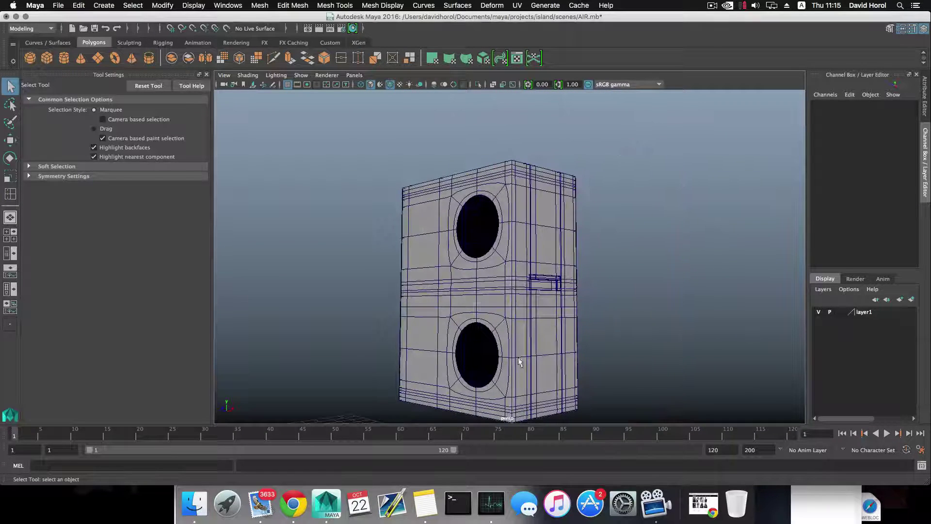
pyautogui.click(247, 76)
pyautogui.click(272, 173)
pyautogui.moveTo(492, 240)
pyautogui.keyDown('alt'); pyautogui.mouseDown()
pyautogui.moveTo(568, 274)
pyautogui.moveTo(540, 260)
pyautogui.mouseUp(); pyautogui.keyUp('alt')
pyautogui.keyDown('alt'); pyautogui.moveTo(540, 261); pyautogui.dragTo(569, 219, button='middle'); pyautogui.keyUp('alt')
pyautogui.scroll(8, 549, 255)
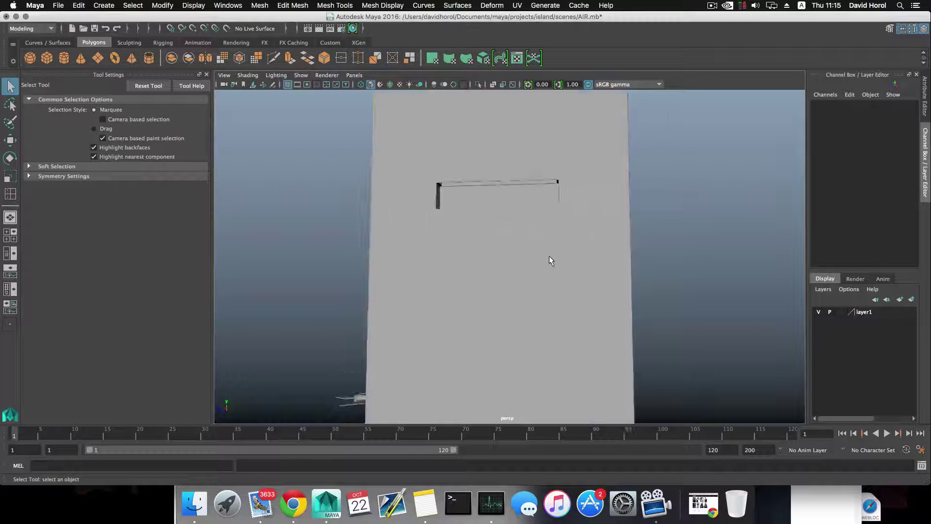
pyautogui.keyDown('alt'); pyautogui.moveTo(549, 261); pyautogui.dragTo(507, 248); pyautogui.keyUp('alt')
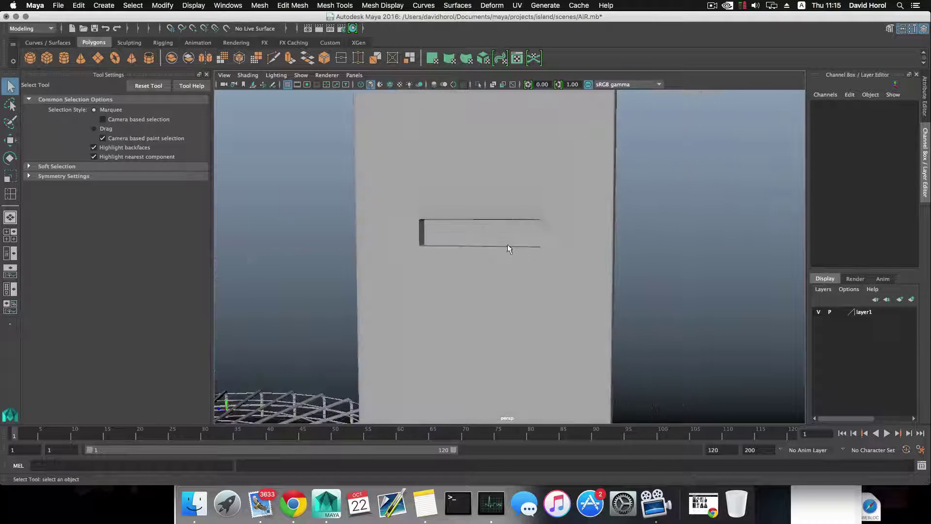
# Step: Return the box to its unsmoothed display and insert a horizontal edge loop around it in the band above the side recess
pyautogui.click(482, 203)
pyautogui.press('1')
pyautogui.keyDown('alt'); pyautogui.moveTo(487, 217); pyautogui.dragTo(531, 213); pyautogui.keyUp('alt')
pyautogui.keyDown('shift'); pyautogui.moveTo(541, 209); pyautogui.dragTo(483, 218, button='right'); pyautogui.keyUp('shift')
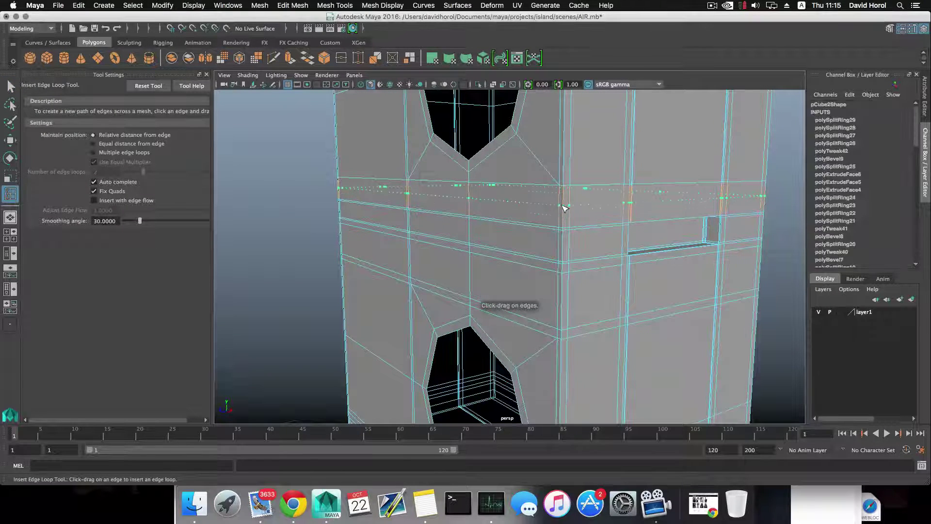
pyautogui.click(563, 195)
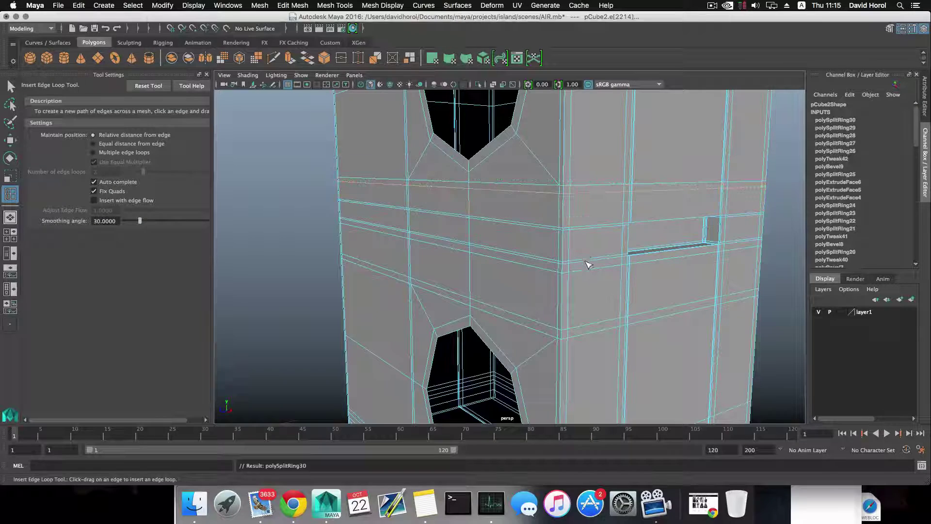
# Step: Show the box in smooth mesh preview again and leave edge loop insertion for object selection
pyautogui.press('3')
pyautogui.keyDown('alt'); pyautogui.moveTo(633, 266); pyautogui.dragTo(653, 269); pyautogui.keyUp('alt')
pyautogui.press('F8')
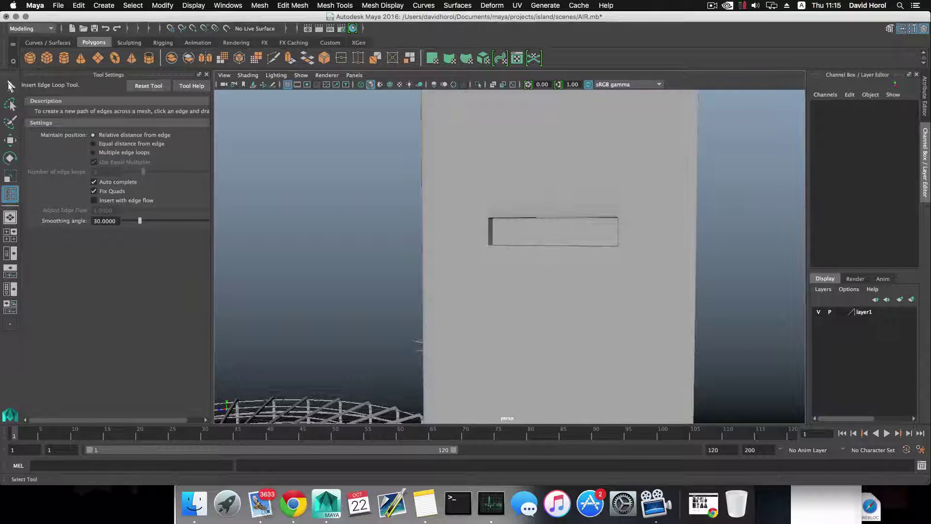
pyautogui.press('q')
# Step: Insert two vertical edge loops at one end of the recess, supporting the end of the ceiling groove
pyautogui.click(514, 256)
pyautogui.keyDown('alt'); pyautogui.moveTo(505, 256); pyautogui.dragTo(664, 340, button='right'); pyautogui.keyUp('alt')
pyautogui.keyDown('alt'); pyautogui.moveTo(601, 285); pyautogui.dragTo(603, 297); pyautogui.keyUp('alt')
pyautogui.keyDown('alt'); pyautogui.moveTo(576, 274); pyautogui.dragTo(610, 292, button='right'); pyautogui.keyUp('alt')
pyautogui.keyDown('alt'); pyautogui.moveTo(588, 281); pyautogui.dragTo(660, 335, button='middle'); pyautogui.keyUp('alt')
pyautogui.keyDown('alt'); pyautogui.moveTo(590, 294); pyautogui.dragTo(632, 312, button='right'); pyautogui.keyUp('alt')
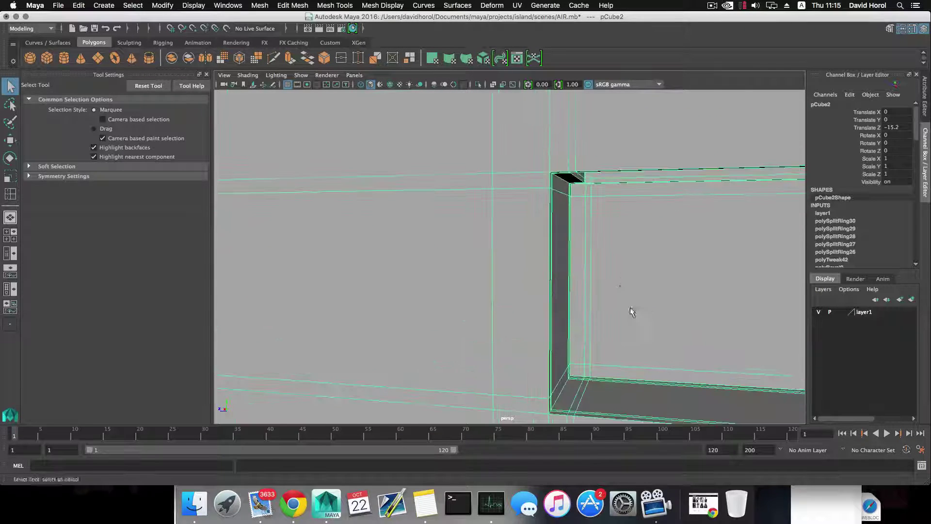
pyautogui.keyDown('alt'); pyautogui.moveTo(632, 312); pyautogui.dragTo(631, 331, button='middle'); pyautogui.keyUp('alt')
pyautogui.keyDown('shift'); pyautogui.moveTo(616, 288); pyautogui.dragTo(557, 297, button='right'); pyautogui.keyUp('shift')
pyautogui.moveTo(587, 184)
pyautogui.mouseDown()
pyautogui.moveTo(635, 241)
pyautogui.moveTo(619, 246)
pyautogui.moveTo(588, 187)
pyautogui.mouseUp()
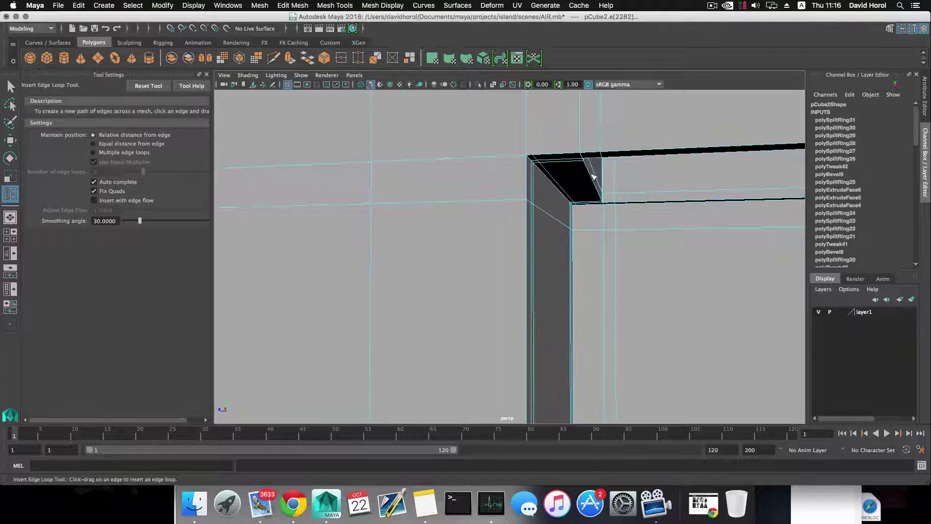
pyautogui.moveTo(577, 155); pyautogui.dragTo(585, 182)
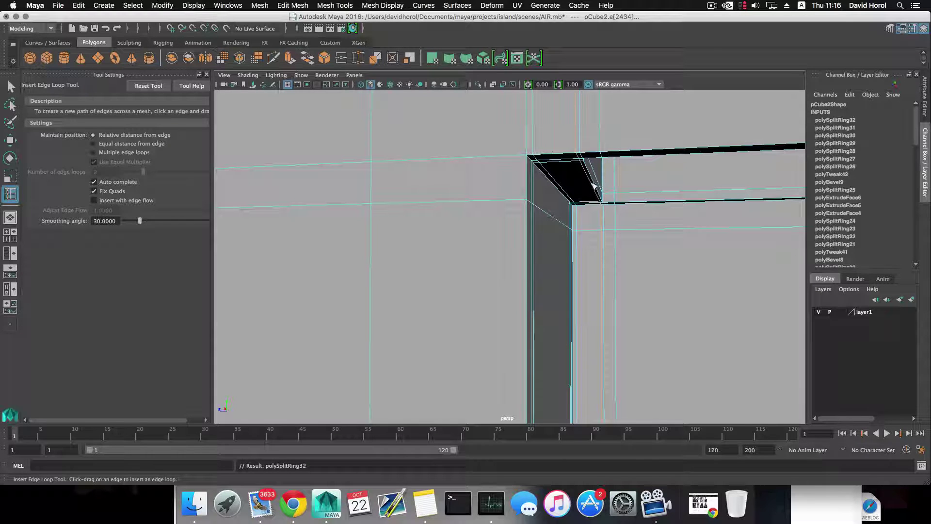
# Step: Insert two matching vertical edge loops at the other end of the recess's ceiling groove
pyautogui.keyDown('alt'); pyautogui.moveTo(573, 188); pyautogui.dragTo(588, 240); pyautogui.keyUp('alt')
pyautogui.press('3')
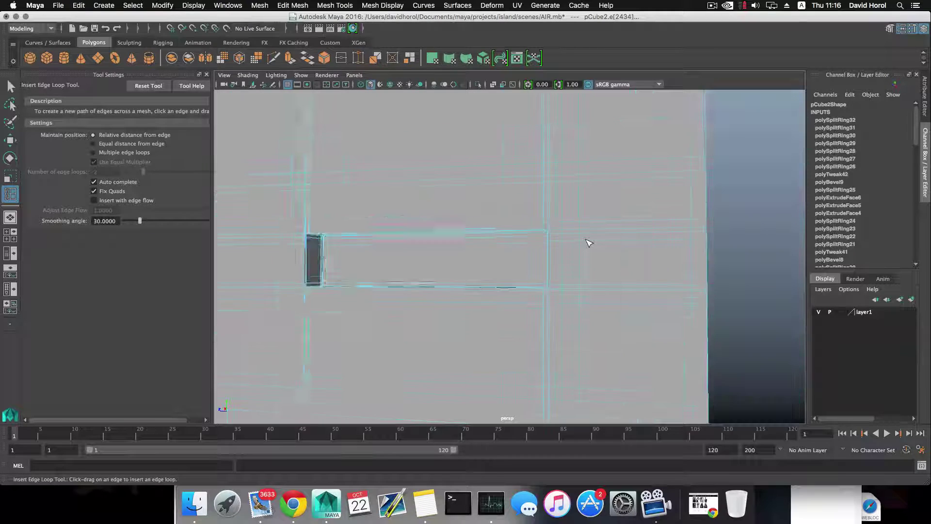
pyautogui.scroll(3, 553, 230)
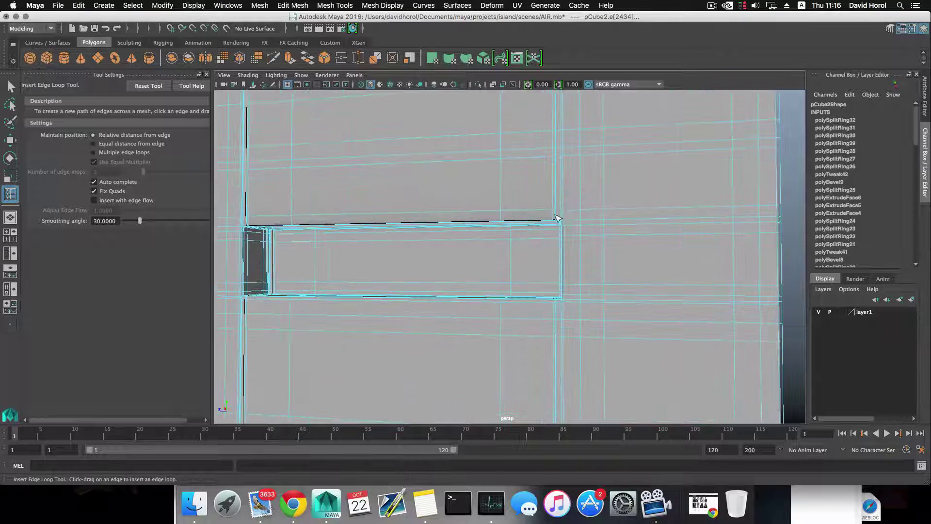
pyautogui.press('1')
pyautogui.keyDown('alt'); pyautogui.moveTo(561, 223); pyautogui.dragTo(610, 237); pyautogui.keyUp('alt')
pyautogui.scroll(3, 610, 238)
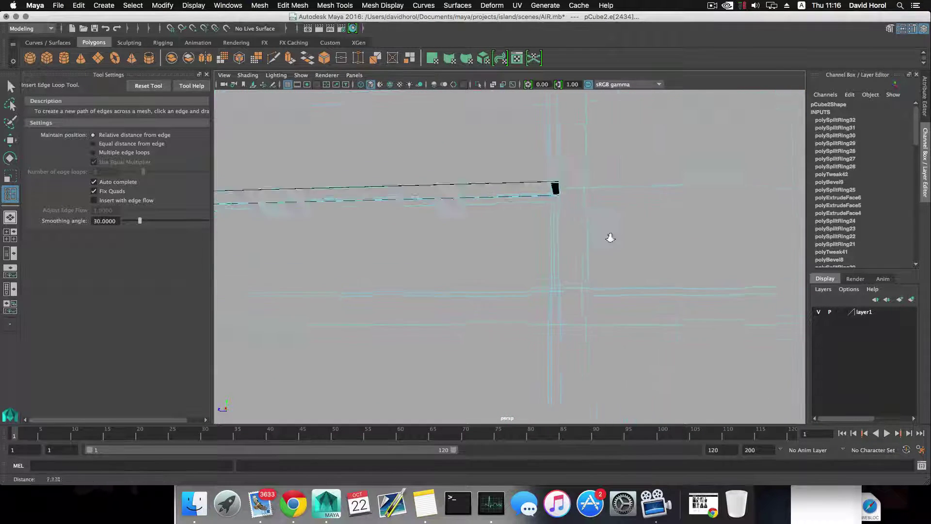
pyautogui.scroll(-3, 610, 237)
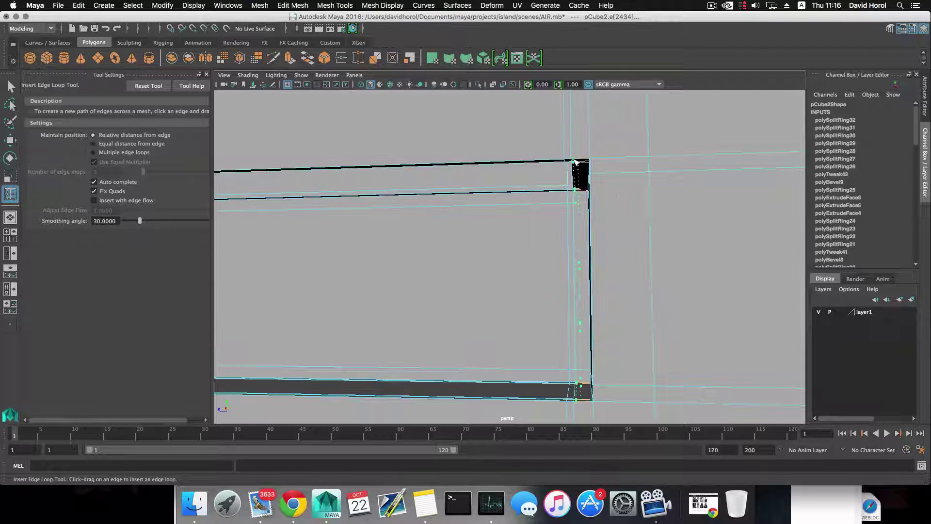
pyautogui.click(580, 162)
pyautogui.click(589, 160)
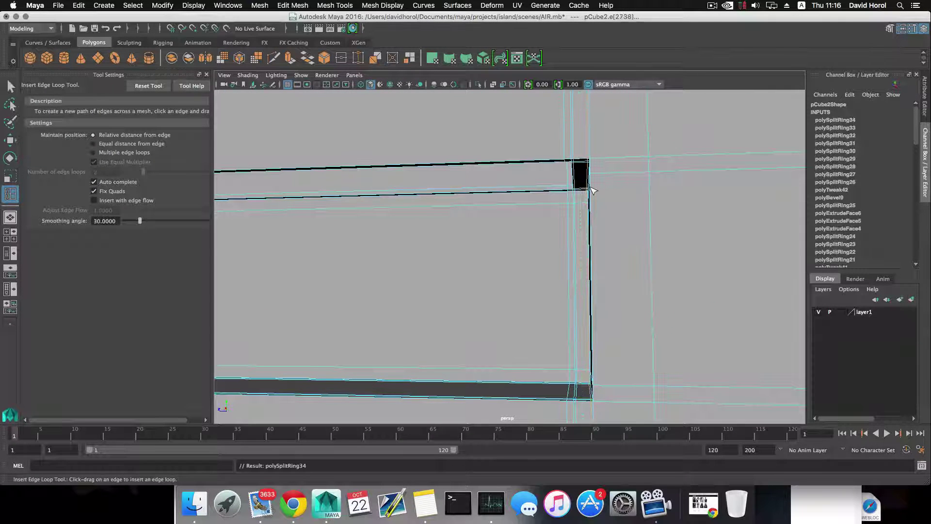
# Step: Preview the box smoothed with the new groove-end loops and go back to object selection with the Select Tool
pyautogui.scroll(-6, 589, 190)
pyautogui.press('3')
pyautogui.keyDown('alt'); pyautogui.moveTo(591, 194); pyautogui.dragTo(597, 242); pyautogui.keyUp('alt')
pyautogui.scroll(-5, 597, 243)
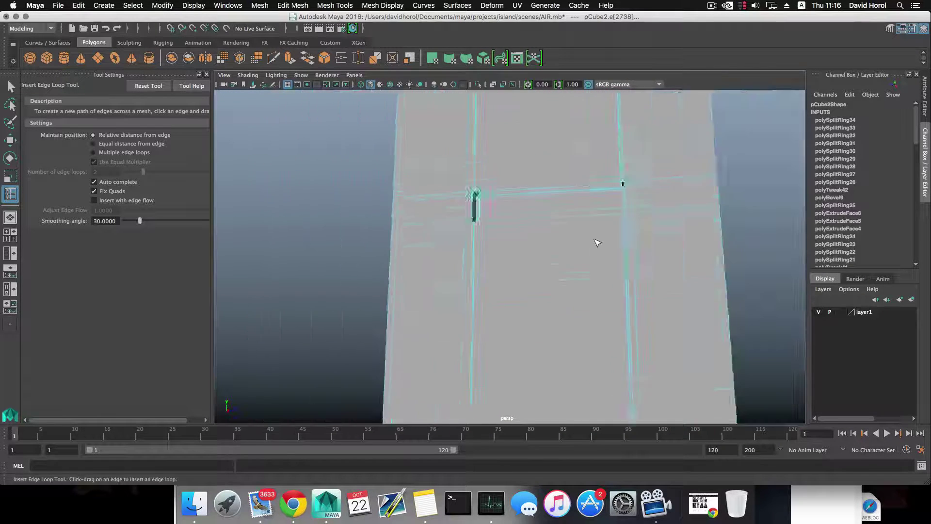
pyautogui.press('F8')
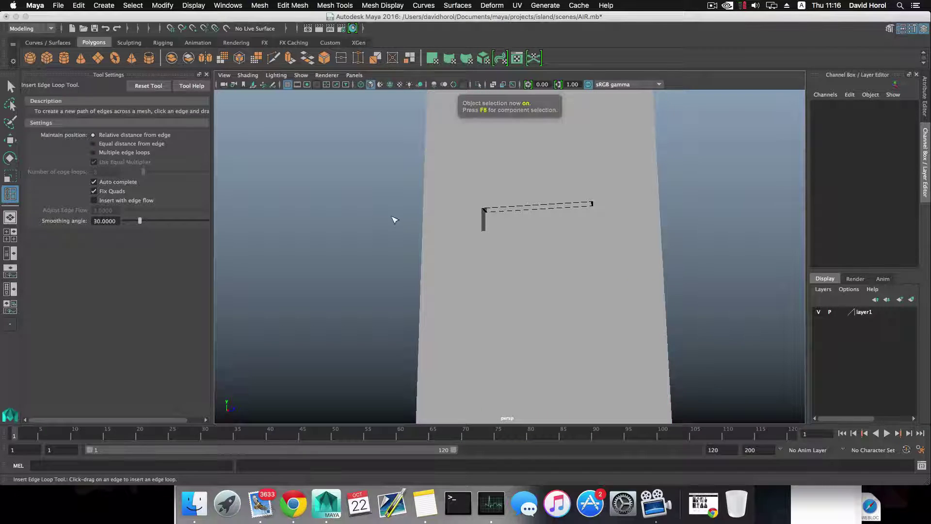
pyautogui.press('q')
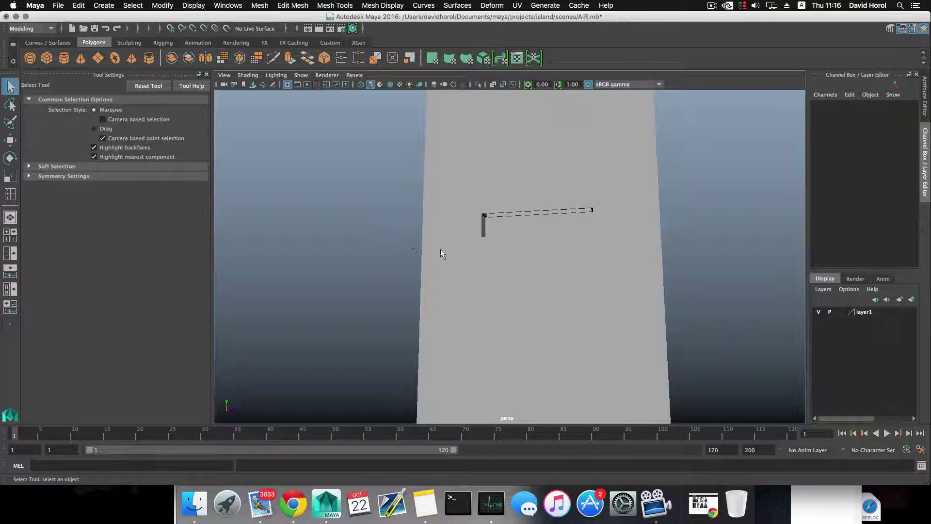
# Step: Examine the smoothed side recess from several angles, checking the shading and sharpness of its edges and corners
pyautogui.click(541, 258)
pyautogui.keyDown('alt'); pyautogui.moveTo(542, 259); pyautogui.dragTo(706, 246); pyautogui.keyUp('alt')
pyautogui.click(706, 246)
pyautogui.scroll(3, 596, 263)
pyautogui.keyDown('alt'); pyautogui.moveTo(596, 263); pyautogui.dragTo(639, 212, button='middle'); pyautogui.keyUp('alt')
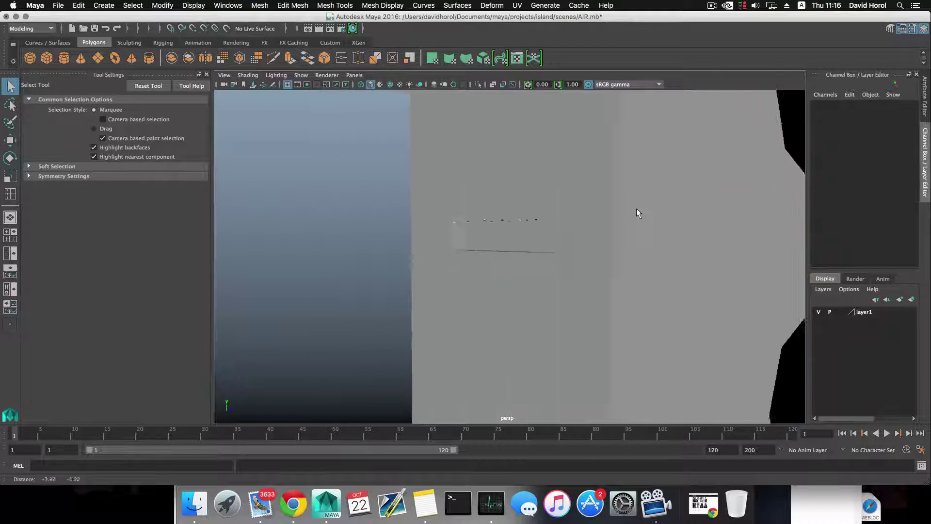
pyautogui.scroll(5, 644, 279)
pyautogui.keyDown('alt'); pyautogui.moveTo(634, 272); pyautogui.dragTo(575, 262); pyautogui.keyUp('alt')
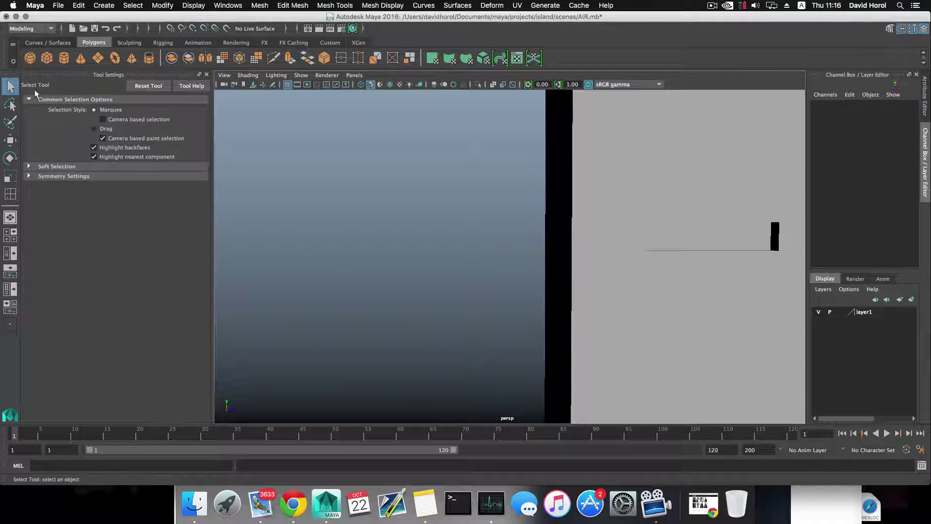
pyautogui.moveTo(0, 87); pyautogui.dragTo(6, 85)
pyautogui.click(578, 245)
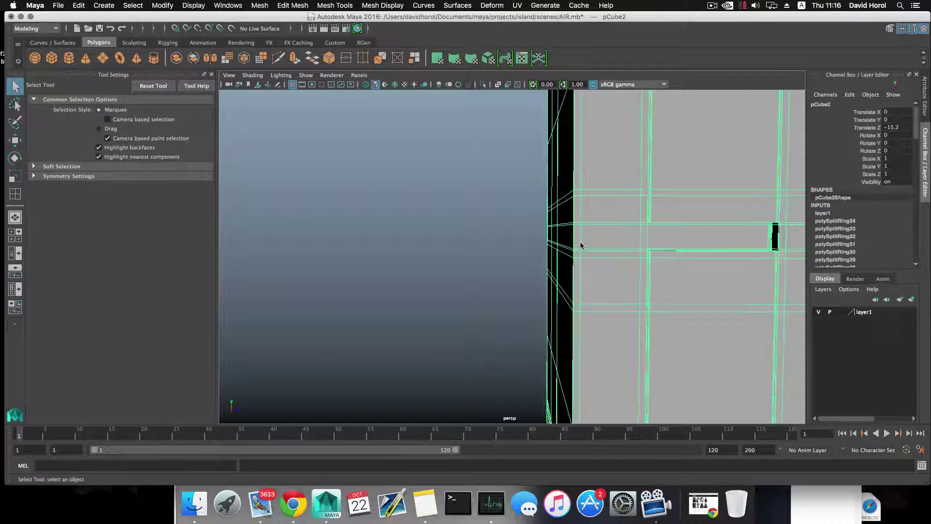
pyautogui.click(483, 251)
pyautogui.keyDown('alt'); pyautogui.moveTo(513, 252); pyautogui.dragTo(484, 246); pyautogui.keyUp('alt')
pyautogui.keyDown('alt'); pyautogui.moveTo(484, 246); pyautogui.dragTo(540, 279, button='right'); pyautogui.keyUp('alt')
pyautogui.keyDown('alt'); pyautogui.moveTo(540, 280); pyautogui.dragTo(522, 289, button='middle'); pyautogui.keyUp('alt')
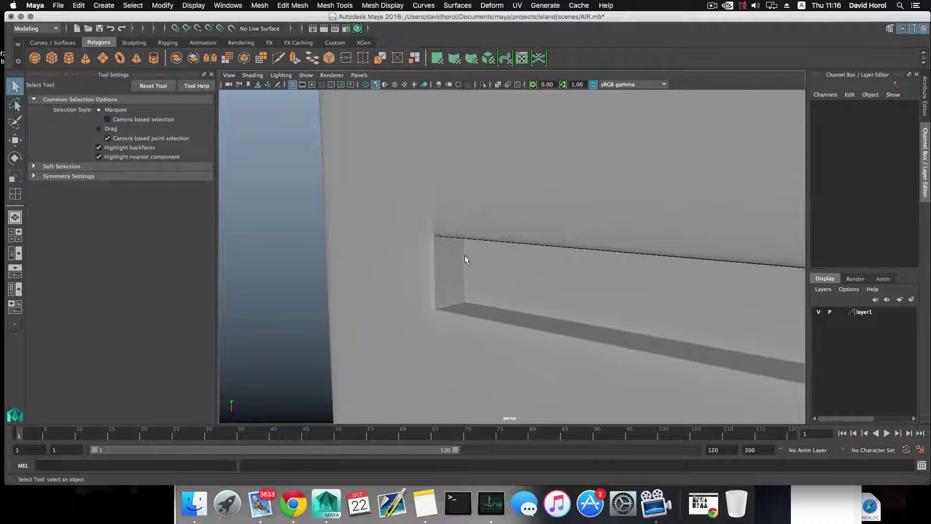
# Step: Select the horizontal edge loop just below the recess's ceiling and move it up closer to the ceiling edge
pyautogui.click(464, 256)
pyautogui.keyDown('alt'); pyautogui.moveTo(466, 254); pyautogui.dragTo(546, 253); pyautogui.keyUp('alt')
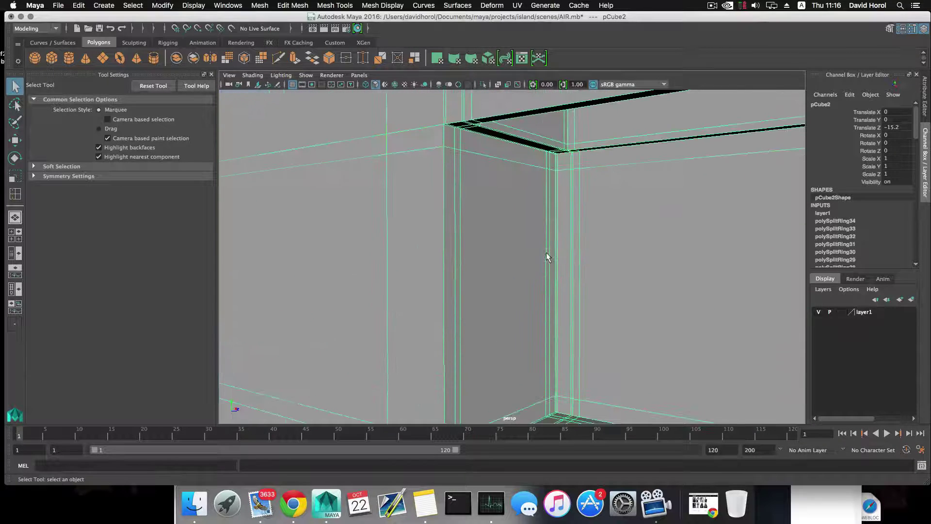
pyautogui.moveTo(480, 177); pyautogui.dragTo(475, 152, button='right')
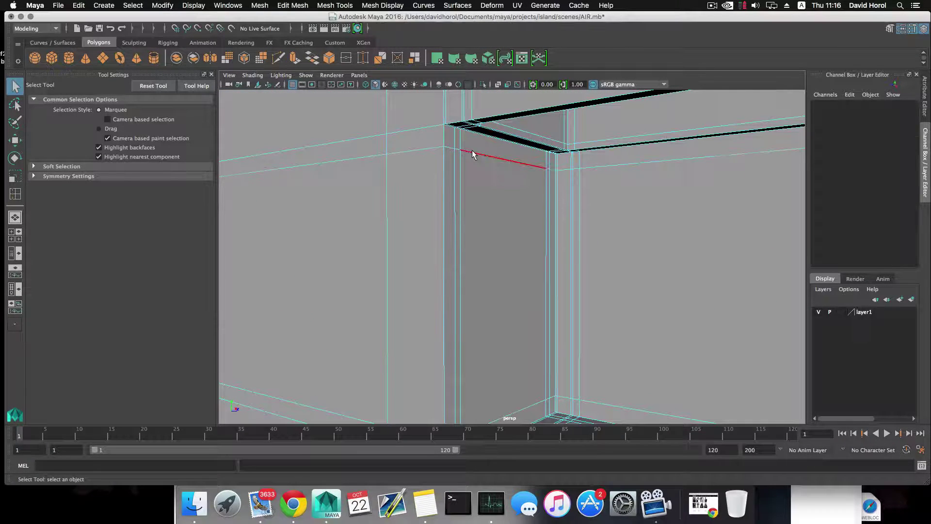
pyautogui.click(474, 152)
pyautogui.press('w')
pyautogui.scroll(-8, 474, 151)
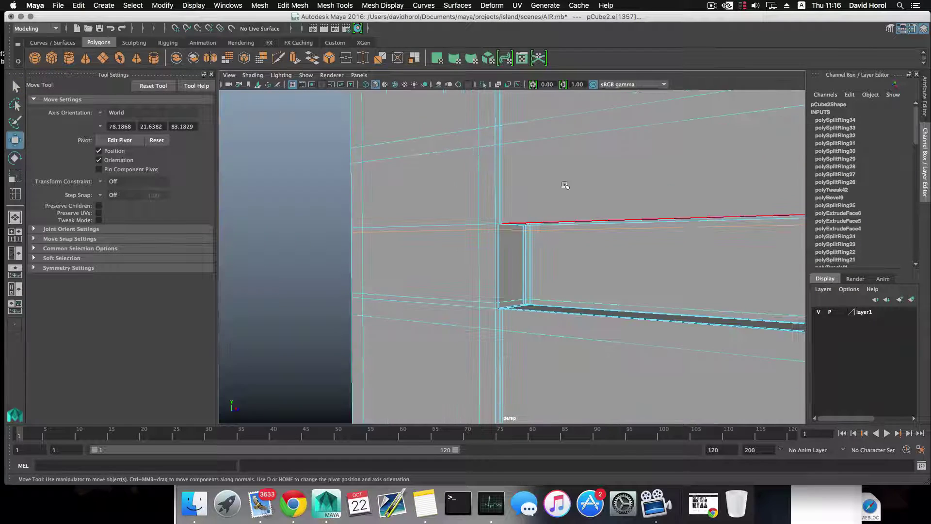
pyautogui.moveTo(740, 150); pyautogui.dragTo(742, 144)
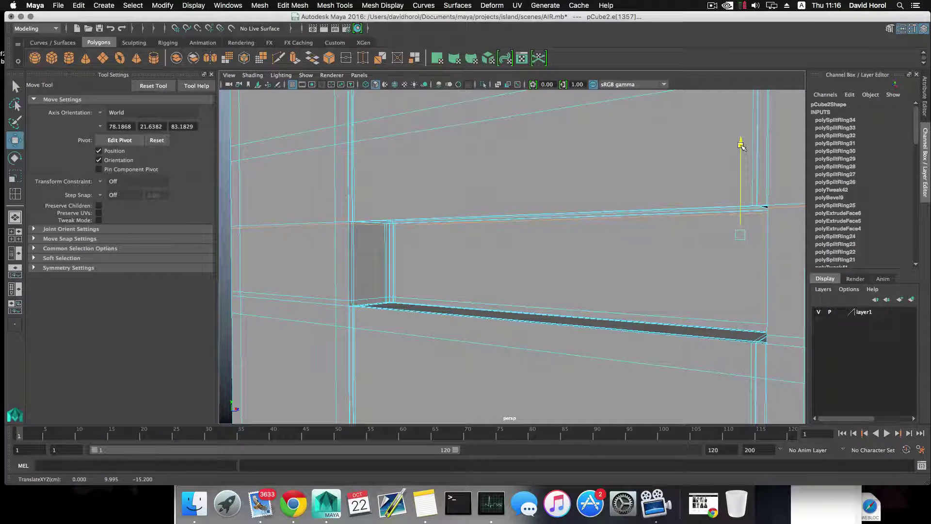
# Step: Examine the spacing of the supporting edge loops in the recess's upper corner beside the ceiling groove
pyautogui.moveTo(582, 210)
pyautogui.keyDown('alt'); pyautogui.mouseDown(button='middle')
pyautogui.moveTo(599, 210)
pyautogui.moveTo(574, 220)
pyautogui.mouseUp(button='middle'); pyautogui.keyUp('alt')
pyautogui.scroll(6, 577, 220)
pyautogui.keyDown('alt'); pyautogui.moveTo(574, 220); pyautogui.dragTo(595, 233); pyautogui.keyUp('alt')
pyautogui.keyDown('alt'); pyautogui.moveTo(595, 234); pyautogui.dragTo(616, 237, button='right'); pyautogui.keyUp('alt')
pyautogui.keyDown('alt'); pyautogui.moveTo(616, 237); pyautogui.dragTo(590, 228); pyautogui.keyUp('alt')
pyautogui.keyDown('alt'); pyautogui.moveTo(586, 224); pyautogui.dragTo(592, 226, button='middle'); pyautogui.keyUp('alt')
pyautogui.keyDown('alt'); pyautogui.moveTo(593, 227); pyautogui.dragTo(591, 225); pyautogui.keyUp('alt')
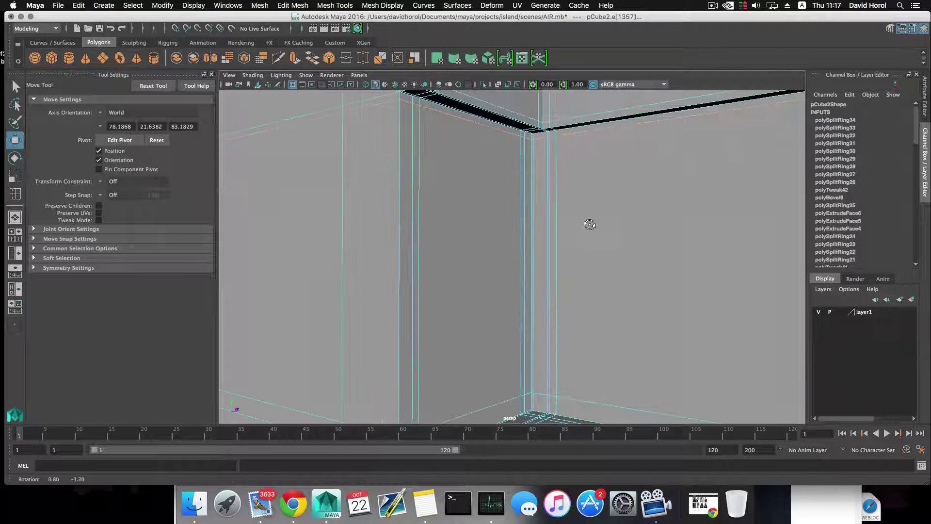
pyautogui.keyDown('alt'); pyautogui.moveTo(590, 225); pyautogui.dragTo(600, 226, button='middle'); pyautogui.keyUp('alt')
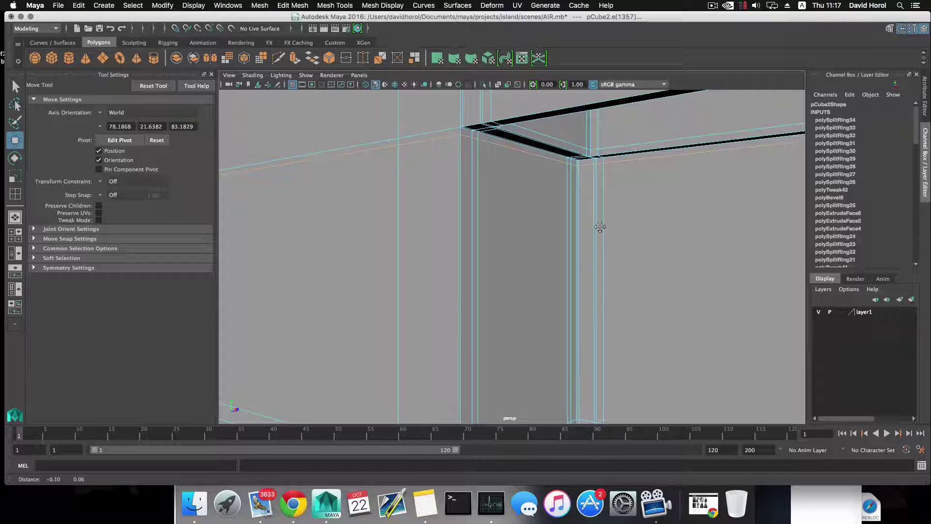
pyautogui.keyDown('alt'); pyautogui.moveTo(601, 226); pyautogui.dragTo(605, 231, button='middle'); pyautogui.keyUp('alt')
pyautogui.keyDown('alt'); pyautogui.moveTo(605, 231); pyautogui.dragTo(611, 234, button='right'); pyautogui.keyUp('alt')
pyautogui.keyDown('alt'); pyautogui.moveTo(611, 235); pyautogui.dragTo(614, 237, button='middle'); pyautogui.keyUp('alt')
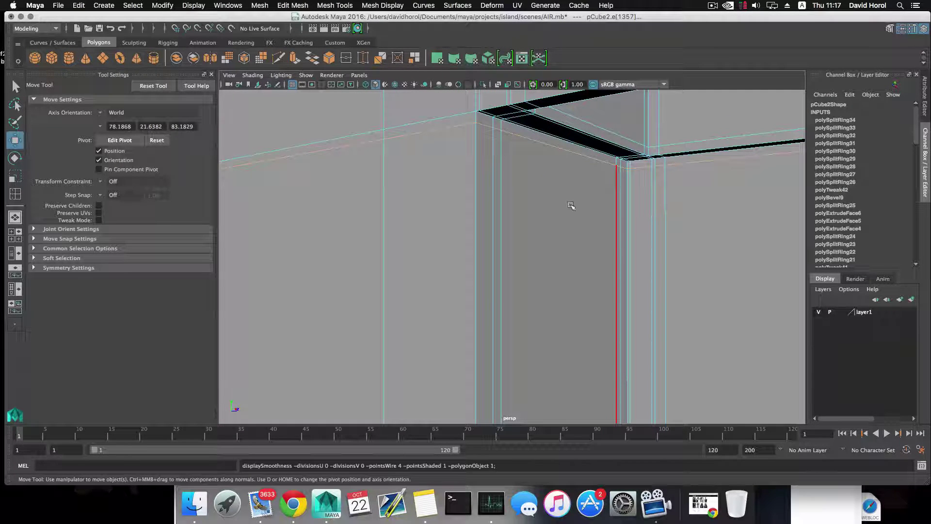
# Step: Insert two more edge loops close to the recess's outer upper corner, supporting its outer rim
pyautogui.press('F8')
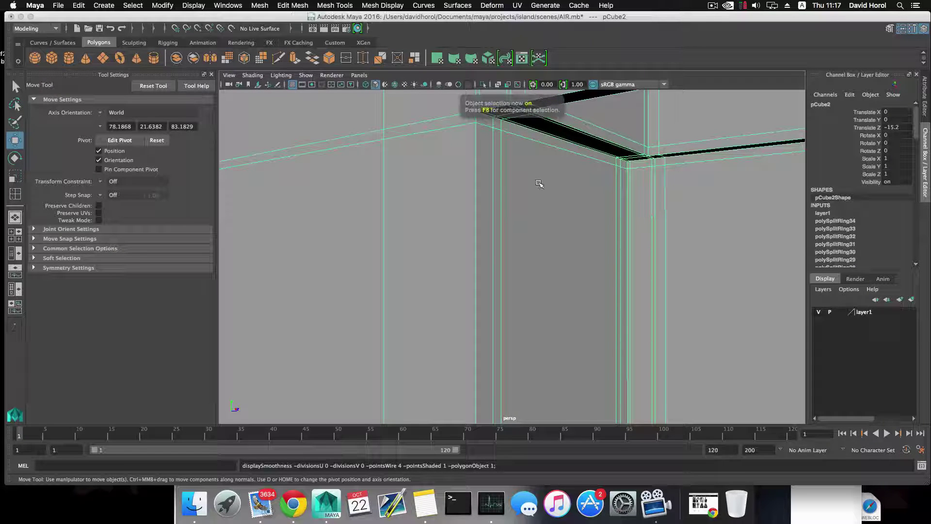
pyautogui.keyDown('shift'); pyautogui.moveTo(539, 183); pyautogui.dragTo(499, 195, button='right'); pyautogui.keyUp('shift')
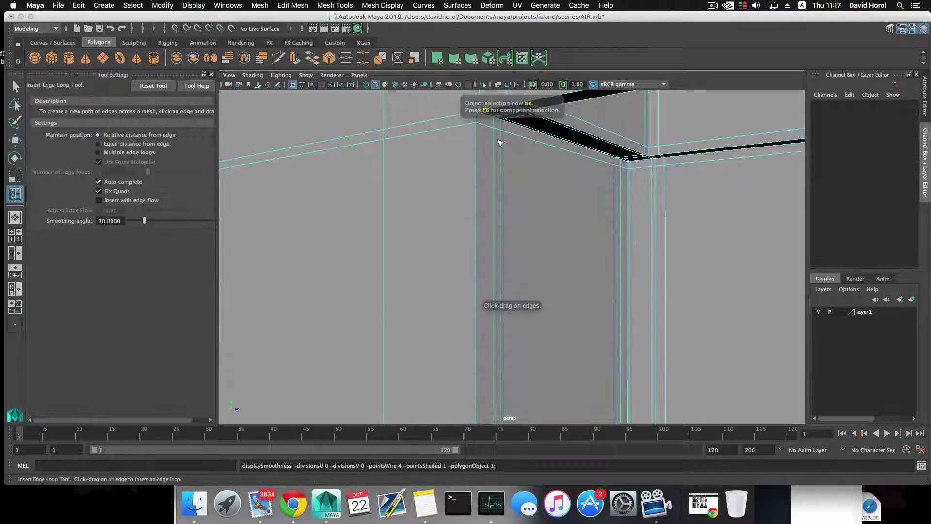
pyautogui.keyDown('alt'); pyautogui.moveTo(558, 191); pyautogui.dragTo(544, 176, button='middle'); pyautogui.keyUp('alt')
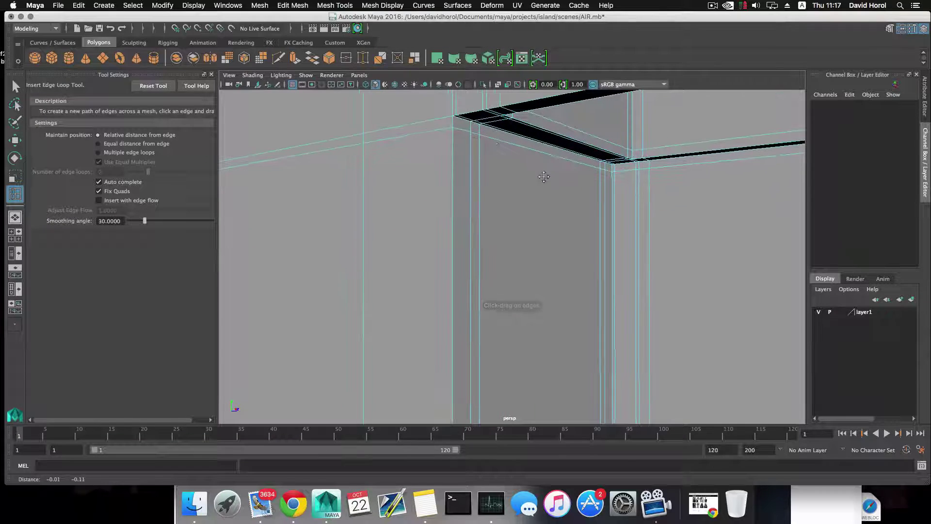
pyautogui.moveTo(471, 122)
pyautogui.mouseDown()
pyautogui.moveTo(457, 110)
pyautogui.moveTo(459, 118)
pyautogui.mouseUp()
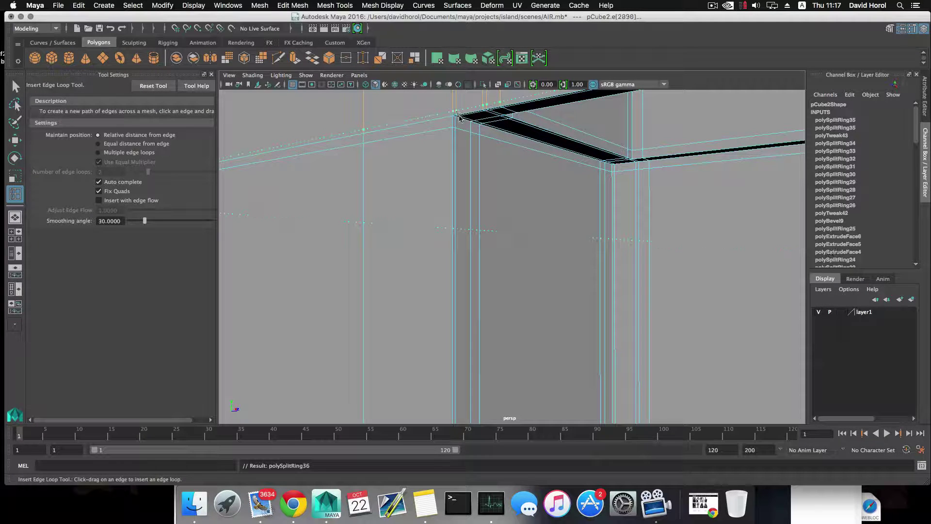
pyautogui.keyDown('alt'); pyautogui.moveTo(423, 162); pyautogui.dragTo(474, 213); pyautogui.keyUp('alt')
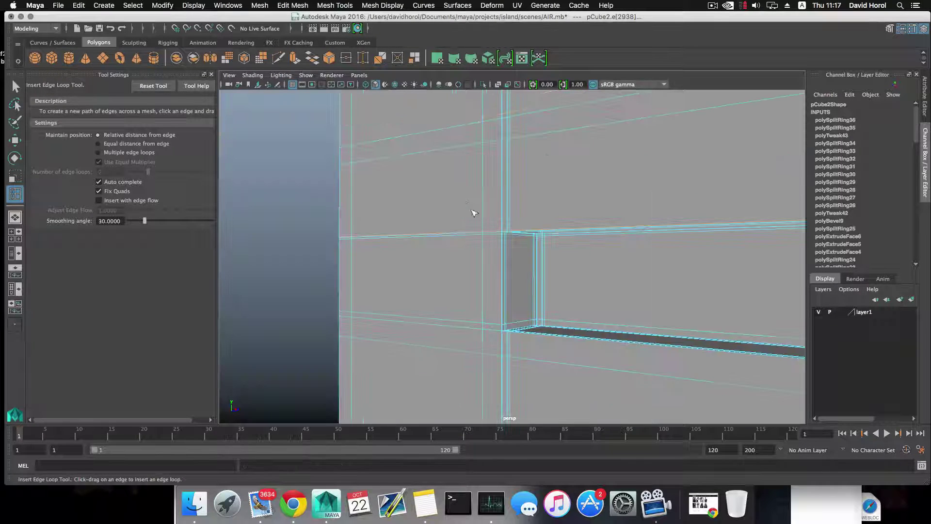
pyautogui.keyDown('alt'); pyautogui.moveTo(500, 237); pyautogui.dragTo(359, 204, button='middle'); pyautogui.keyUp('alt')
pyautogui.keyDown('alt'); pyautogui.moveTo(359, 204); pyautogui.dragTo(484, 222, button='right'); pyautogui.keyUp('alt')
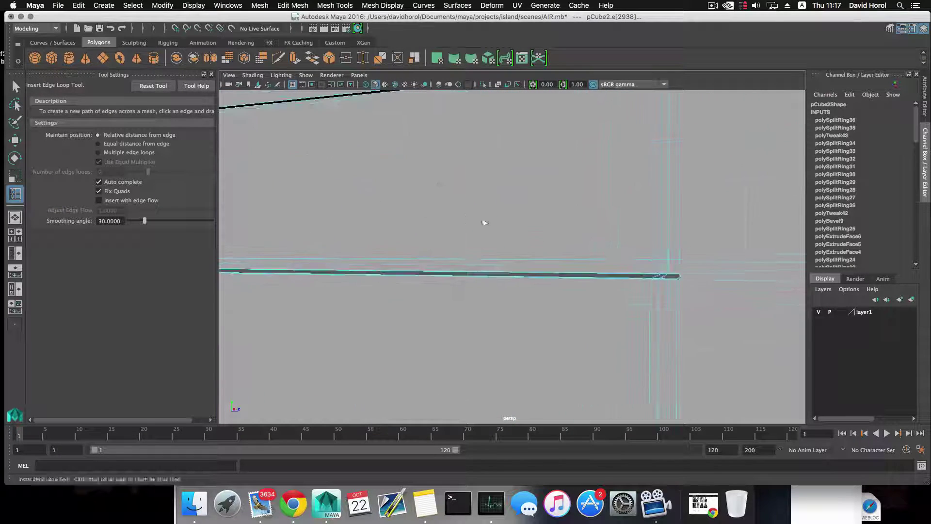
# Step: Undo the last edge loop and insert a replacement close to the side recess's outer upper rim
pyautogui.keyDown('alt'); pyautogui.moveTo(484, 222); pyautogui.dragTo(497, 249); pyautogui.keyUp('alt')
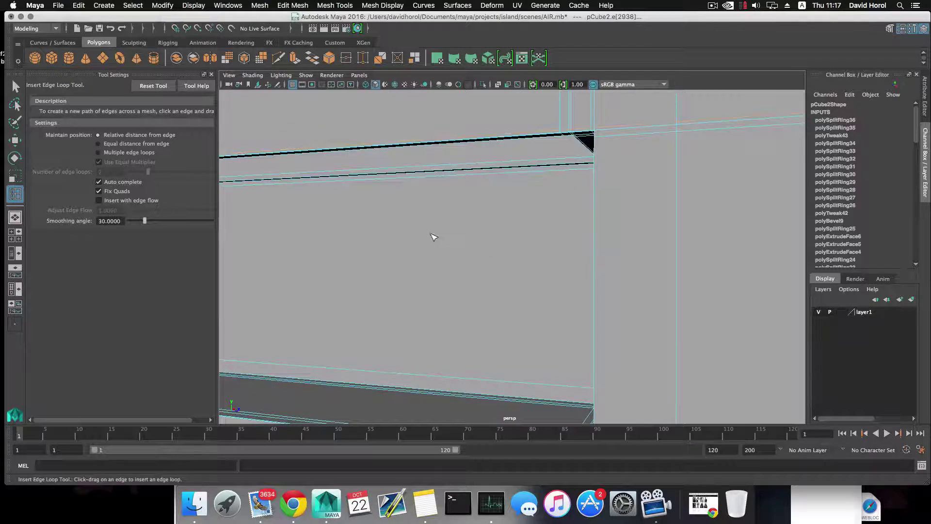
pyautogui.keyDown('alt'); pyautogui.moveTo(349, 211); pyautogui.dragTo(480, 257, button='middle'); pyautogui.keyUp('alt')
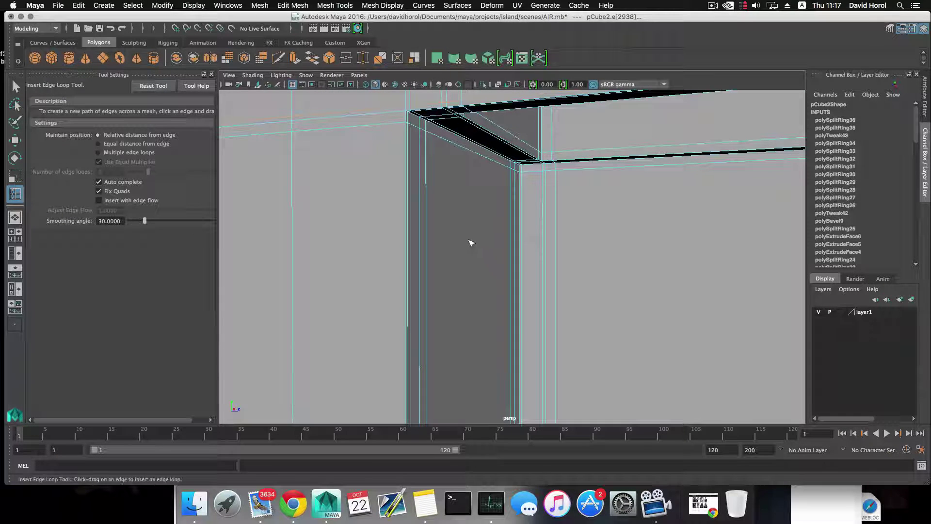
pyautogui.press('super+z')
pyautogui.press('super+z')
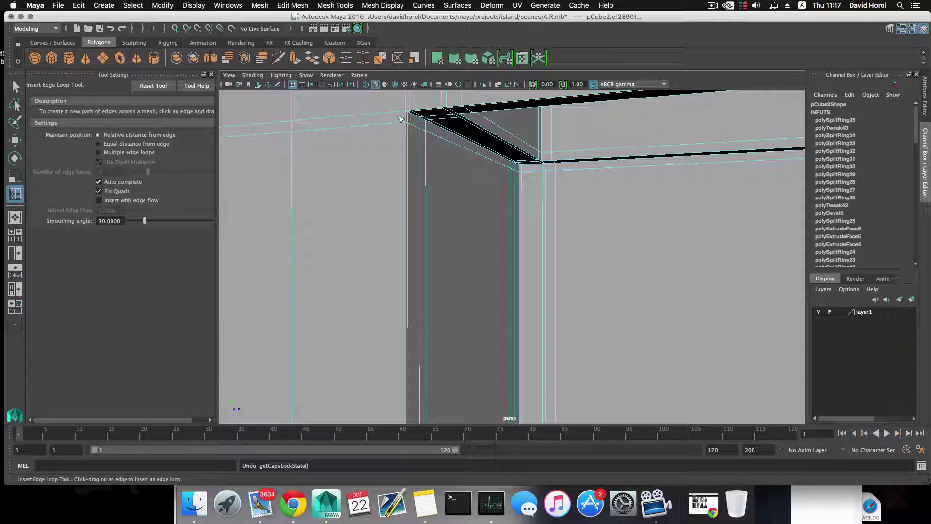
pyautogui.moveTo(406, 106); pyautogui.dragTo(407, 105)
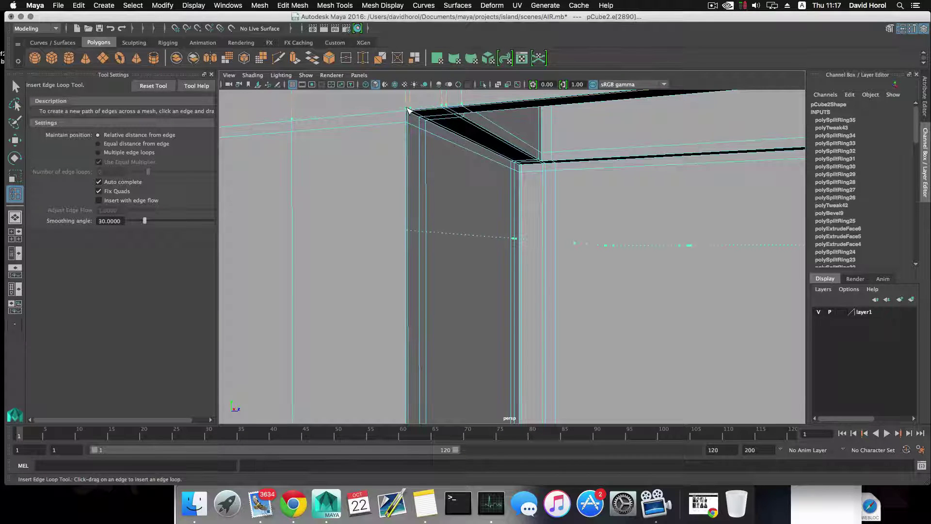
# Step: Insert another supporting edge loop across the recess's ceiling edge beside the groove
pyautogui.scroll(2, 410, 128)
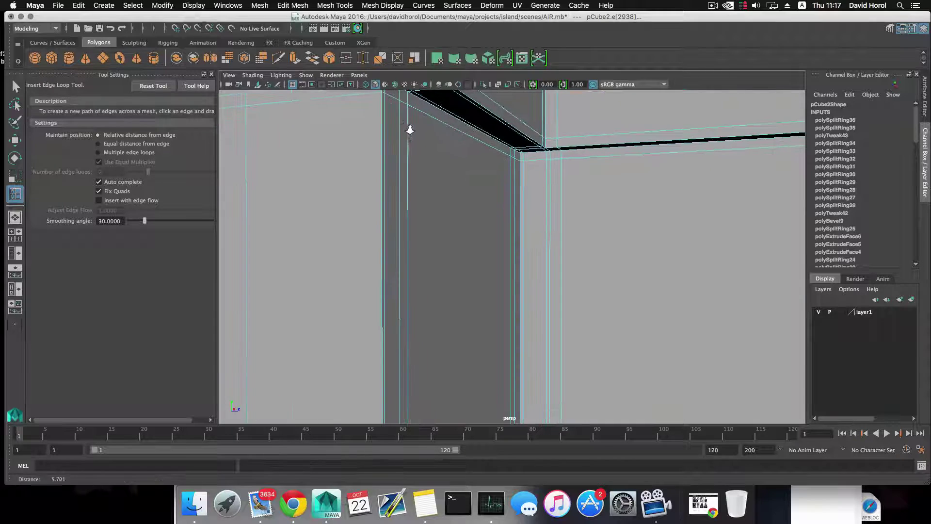
pyautogui.keyDown('alt'); pyautogui.moveTo(410, 127); pyautogui.dragTo(415, 138, button='middle'); pyautogui.keyUp('alt')
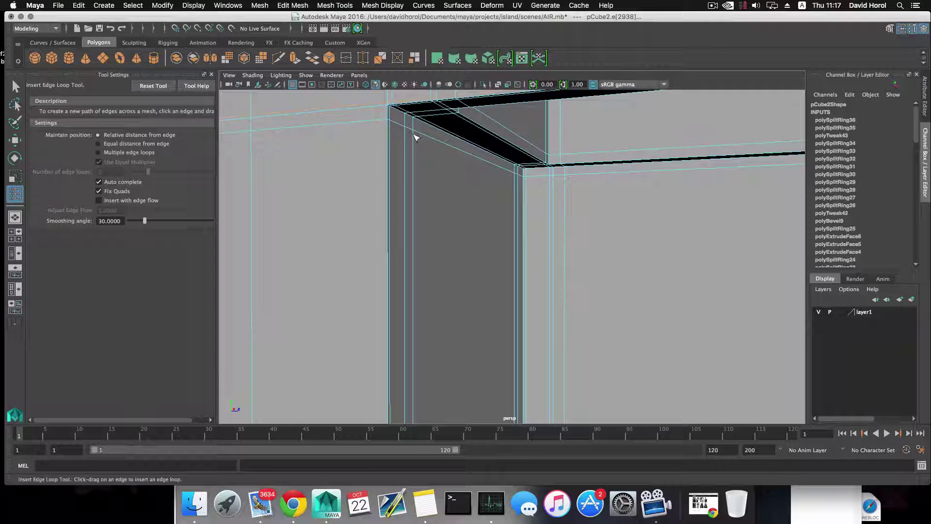
pyautogui.click(446, 110)
pyautogui.keyDown('alt'); pyautogui.moveTo(499, 152); pyautogui.dragTo(508, 227); pyautogui.keyUp('alt')
pyautogui.scroll(-3, 506, 226)
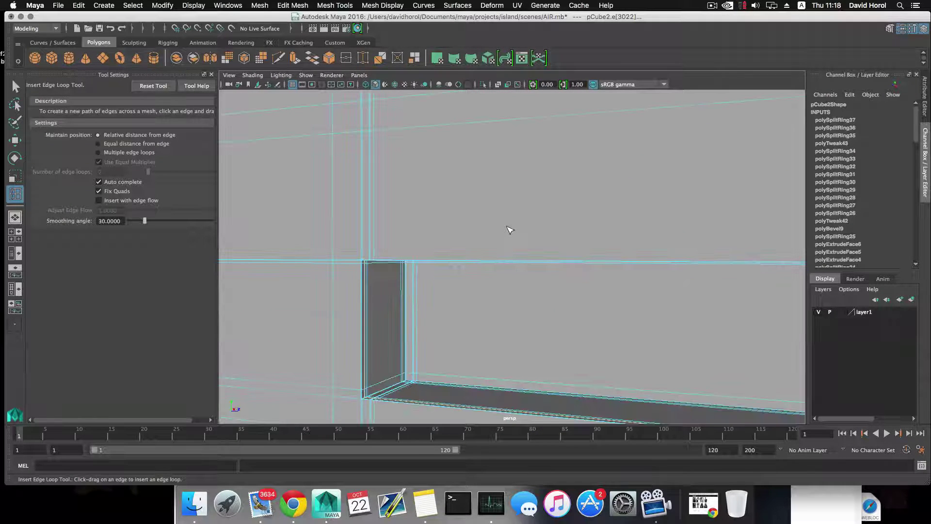
# Step: Preview the box smoothed and examine the side recess's edges, then check the wireframe spacing around it
pyautogui.press('3')
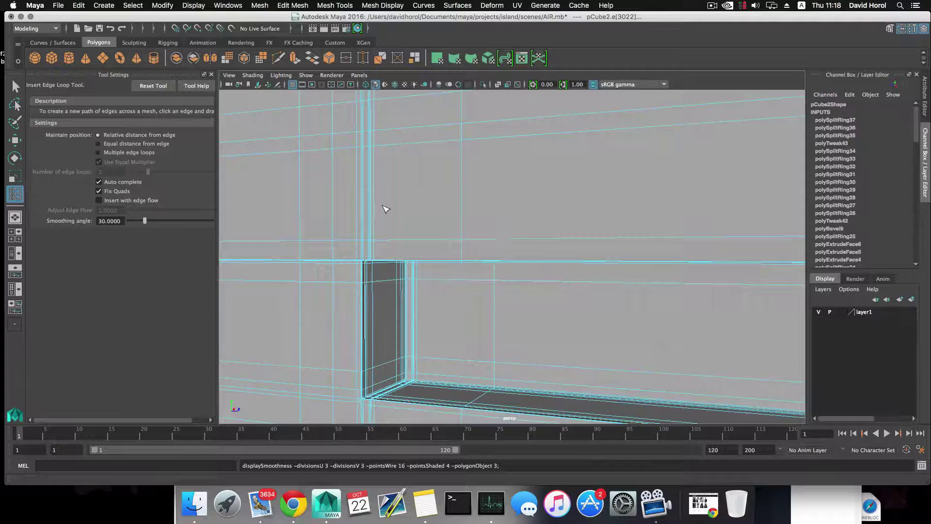
pyautogui.click(383, 206)
pyautogui.scroll(-5, 383, 207)
pyautogui.keyDown('alt'); pyautogui.moveTo(474, 254); pyautogui.dragTo(447, 257); pyautogui.keyUp('alt')
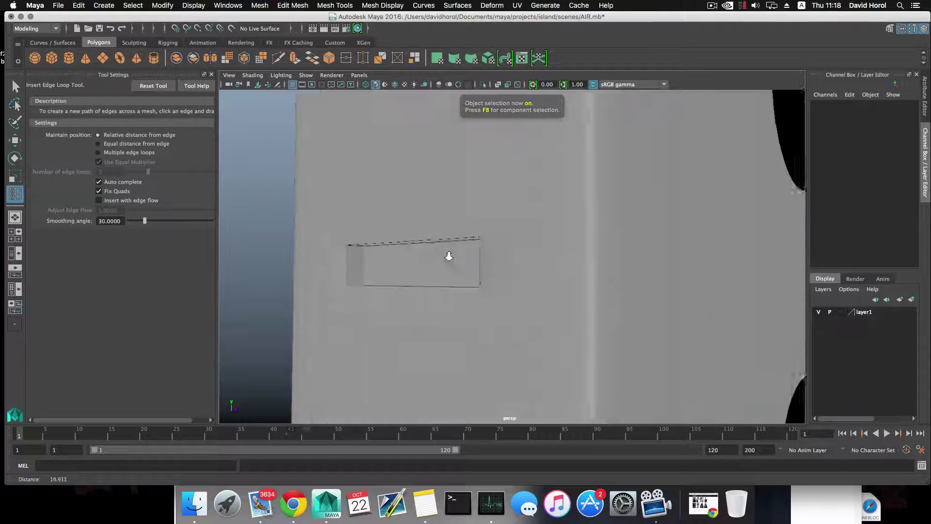
pyautogui.keyDown('alt'); pyautogui.moveTo(446, 258); pyautogui.dragTo(511, 279, button='right'); pyautogui.keyUp('alt')
pyautogui.keyDown('alt'); pyautogui.moveTo(394, 266); pyautogui.dragTo(265, 247, button='right'); pyautogui.keyUp('alt')
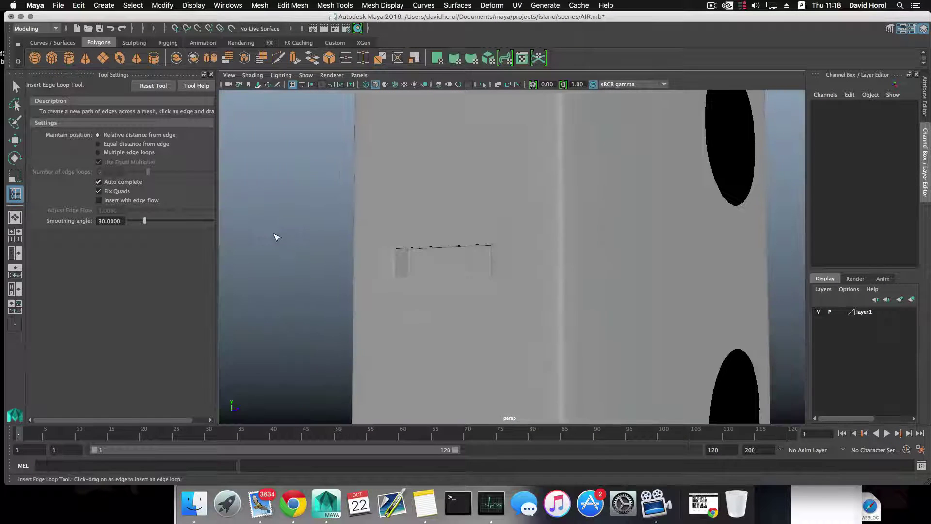
pyautogui.click(275, 234)
pyautogui.click(17, 87)
pyautogui.click(415, 275)
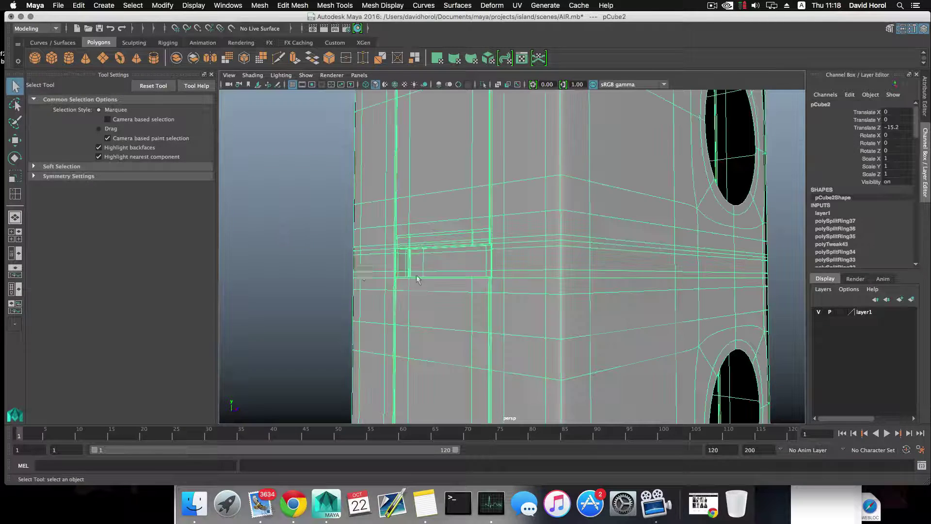
pyautogui.keyDown('alt'); pyautogui.moveTo(362, 271); pyautogui.dragTo(365, 287); pyautogui.keyUp('alt')
pyautogui.click(307, 255)
# Step: Insert an edge loop close to the ceiling edge at the recess's upper corner nearer the box's front
pyautogui.keyDown('alt'); pyautogui.moveTo(344, 272); pyautogui.dragTo(358, 243, button='middle'); pyautogui.keyUp('alt')
pyautogui.keyDown('alt'); pyautogui.moveTo(360, 243); pyautogui.dragTo(456, 272, button='right'); pyautogui.keyUp('alt')
pyautogui.keyDown('alt'); pyautogui.moveTo(455, 272); pyautogui.dragTo(472, 266); pyautogui.keyUp('alt')
pyautogui.keyDown('alt'); pyautogui.moveTo(472, 266); pyautogui.dragTo(377, 286, button='middle'); pyautogui.keyUp('alt')
pyautogui.keyDown('alt'); pyautogui.moveTo(376, 287); pyautogui.dragTo(437, 313, button='right'); pyautogui.keyUp('alt')
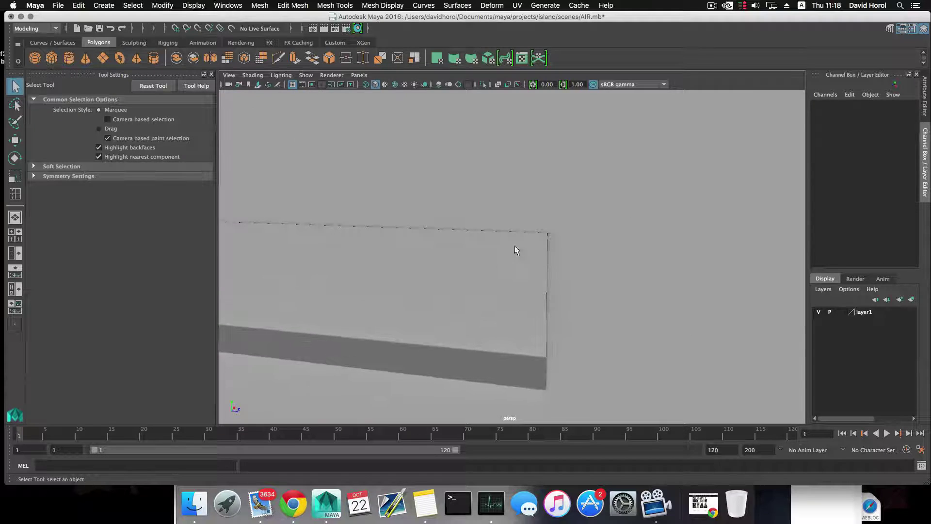
pyautogui.click(555, 237)
pyautogui.keyDown('shift'); pyautogui.moveTo(567, 230); pyautogui.dragTo(552, 267, button='right'); pyautogui.keyUp('shift')
pyautogui.press('w')
pyautogui.click(564, 236)
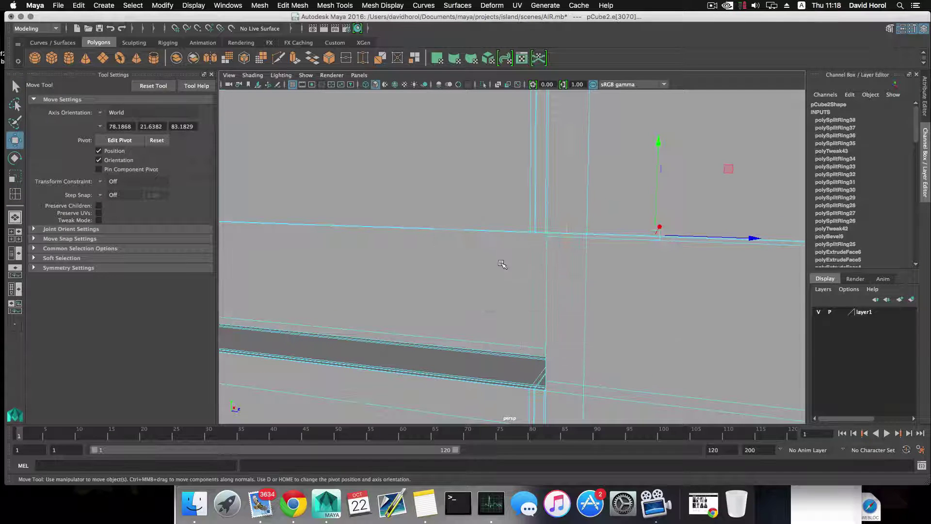
pyautogui.keyDown('alt'); pyautogui.moveTo(499, 261); pyautogui.dragTo(520, 251); pyautogui.keyUp('alt')
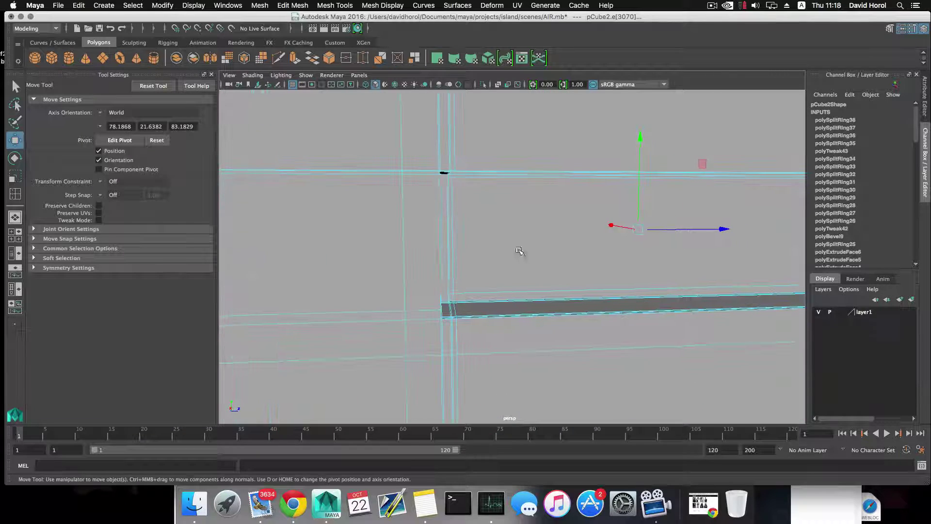
# Step: Insert another edge loop through the narrow edge ring at the recess's opposite upper corner
pyautogui.click(423, 170)
pyautogui.keyDown('ctrl'); pyautogui.moveTo(423, 171); pyautogui.dragTo(419, 210, button='right'); pyautogui.keyUp('ctrl')
pyautogui.scroll(-5, 426, 214)
pyautogui.keyDown('alt'); pyautogui.moveTo(648, 249); pyautogui.dragTo(614, 255); pyautogui.keyUp('alt')
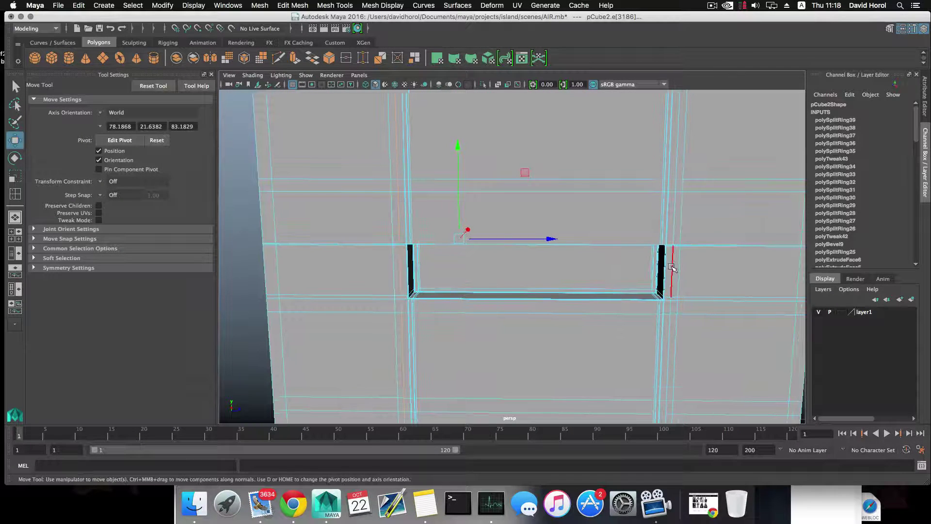
# Step: Scale the selected edges along the recess's upper rim slightly inward lengthwise
pyautogui.press('r')
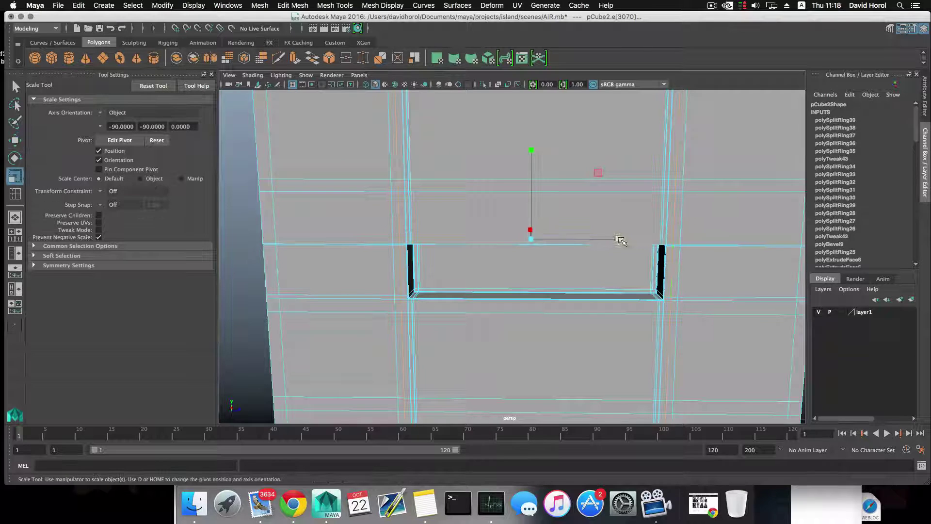
pyautogui.moveTo(619, 239); pyautogui.dragTo(614, 239)
pyautogui.scroll(5, 577, 247)
pyautogui.keyDown('alt'); pyautogui.moveTo(490, 232); pyautogui.dragTo(587, 248, button='middle'); pyautogui.keyUp('alt')
pyautogui.scroll(3, 541, 251)
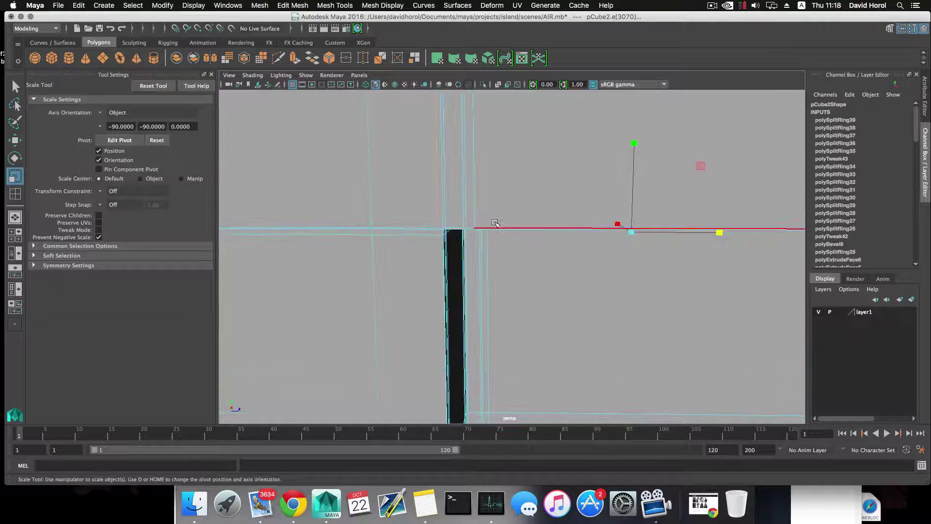
pyautogui.scroll(6, 505, 225)
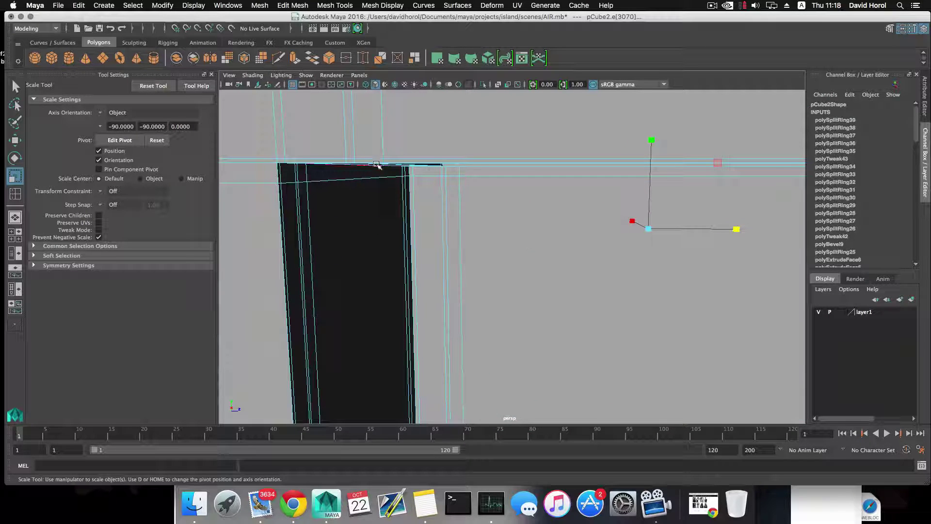
pyautogui.scroll(-6, 555, 249)
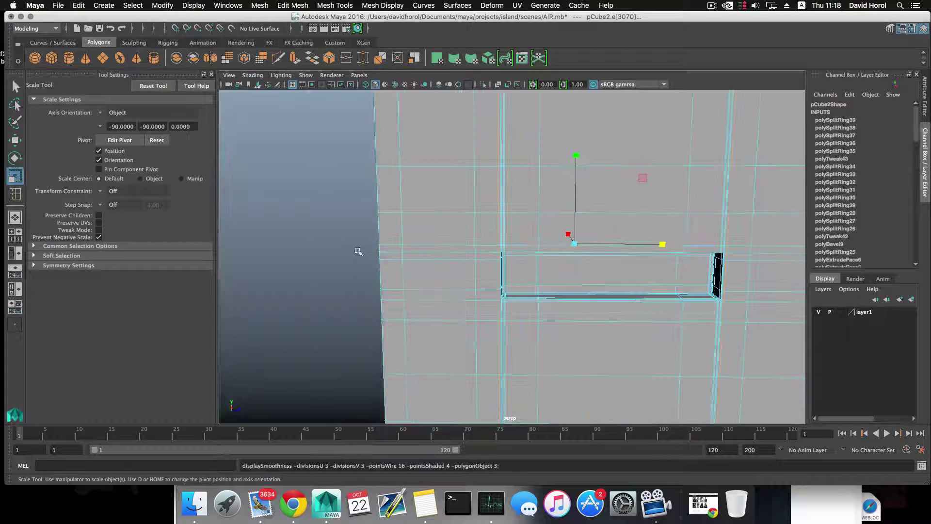
# Step: Examine the smoothed side recesses from several angles, checking the sharpness of their rims and corners
pyautogui.press('F8')
pyautogui.click(341, 250)
pyautogui.keyDown('alt'); pyautogui.moveTo(491, 302); pyautogui.dragTo(447, 307); pyautogui.keyUp('alt')
pyautogui.scroll(-2, 447, 307)
pyautogui.scroll(8, 511, 335)
pyautogui.keyDown('alt'); pyautogui.moveTo(371, 271); pyautogui.dragTo(436, 295); pyautogui.keyUp('alt')
pyautogui.scroll(1, 411, 288)
pyautogui.scroll(3, 424, 291)
pyautogui.scroll(-3, 421, 293)
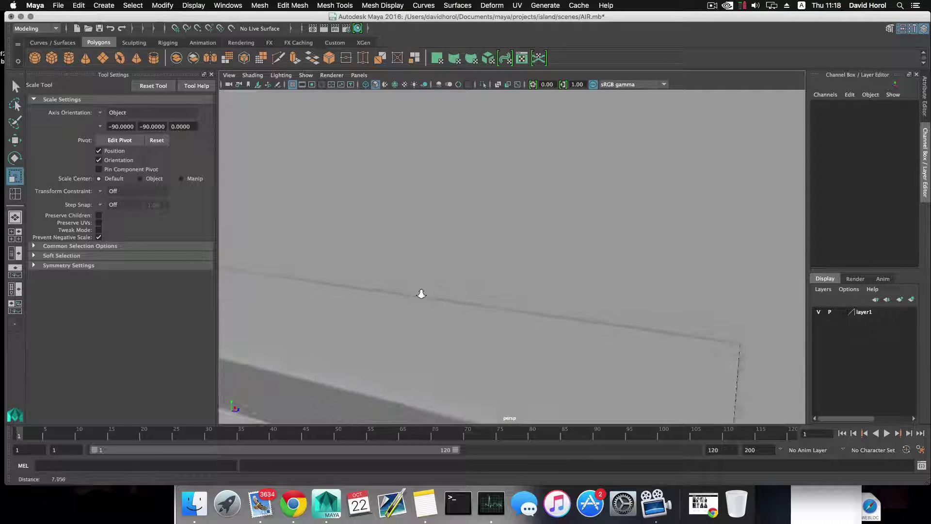
pyautogui.keyDown('alt'); pyautogui.moveTo(420, 293); pyautogui.dragTo(418, 286, button='middle'); pyautogui.keyUp('alt')
pyautogui.keyDown('alt'); pyautogui.moveTo(418, 286); pyautogui.dragTo(400, 282); pyautogui.keyUp('alt')
pyautogui.keyDown('alt'); pyautogui.moveTo(539, 278); pyautogui.dragTo(472, 269); pyautogui.keyUp('alt')
pyautogui.scroll(-5, 487, 260)
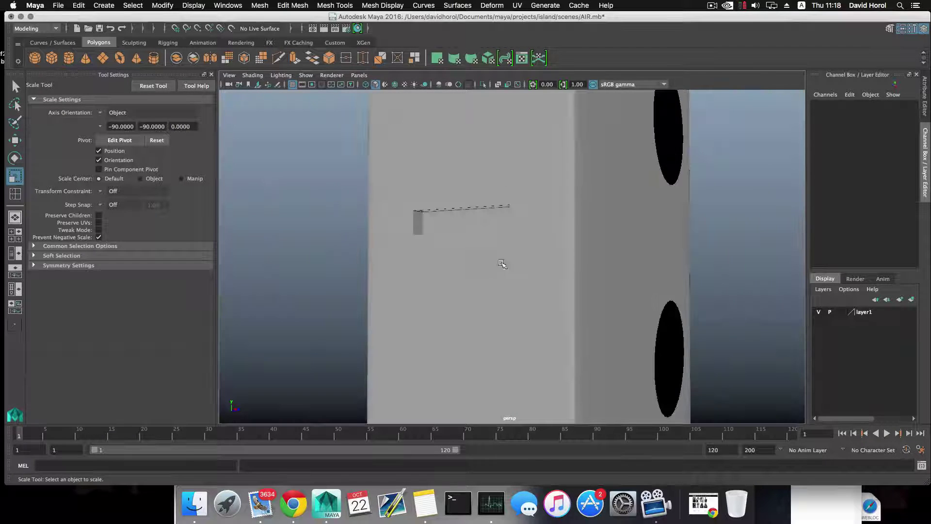
pyautogui.keyDown('alt'); pyautogui.moveTo(502, 262); pyautogui.dragTo(334, 259); pyautogui.keyUp('alt')
pyautogui.keyDown('alt'); pyautogui.moveTo(437, 259); pyautogui.dragTo(515, 271); pyautogui.keyUp('alt')
# Step: Select the wide face directly above the side recess's upper rim
pyautogui.click(518, 247)
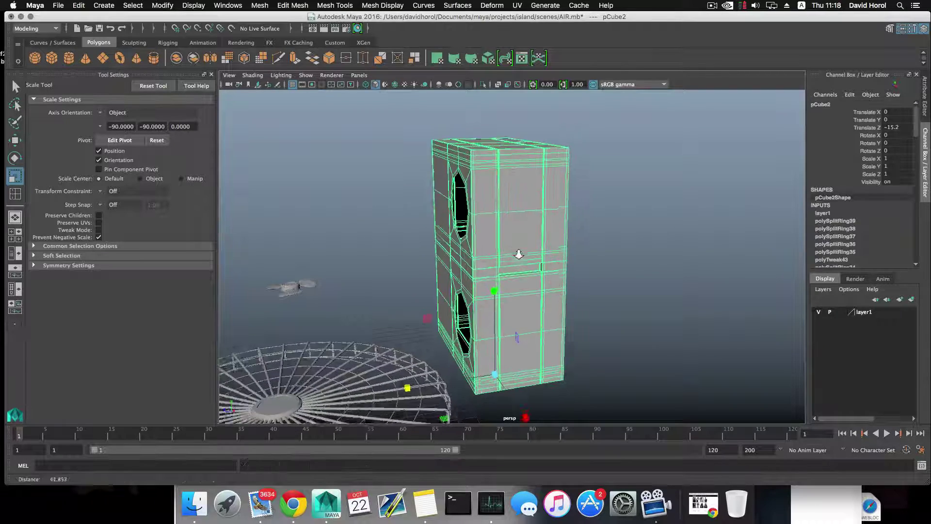
pyautogui.keyDown('alt'); pyautogui.moveTo(516, 254); pyautogui.dragTo(557, 280, button='right'); pyautogui.keyUp('alt')
pyautogui.keyDown('alt'); pyautogui.moveTo(557, 280); pyautogui.dragTo(536, 186); pyautogui.keyUp('alt')
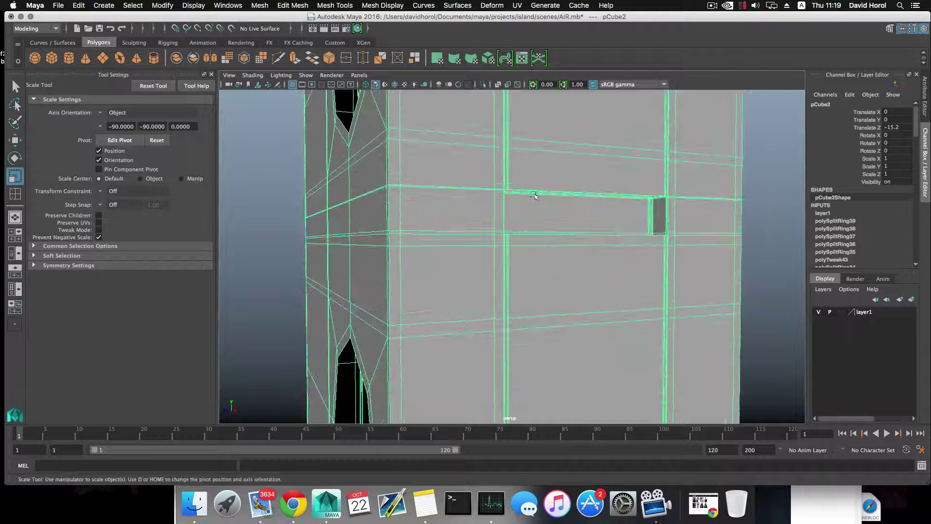
pyautogui.rightClick(534, 176)
pyautogui.moveTo(533, 201); pyautogui.dragTo(533, 202, button='right')
pyautogui.click(548, 186)
pyautogui.keyDown('alt'); pyautogui.moveTo(551, 199); pyautogui.dragTo(523, 204); pyautogui.keyUp('alt')
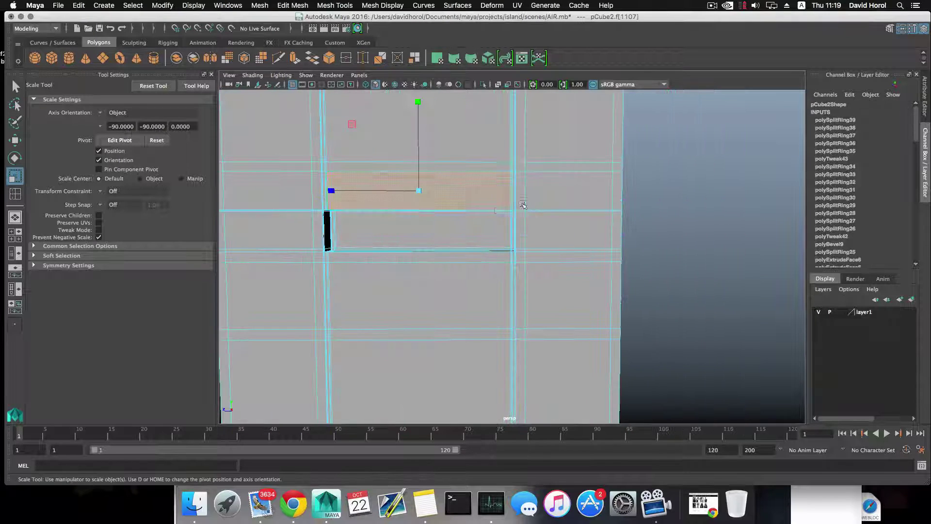
pyautogui.keyDown('alt'); pyautogui.moveTo(496, 210); pyautogui.dragTo(590, 266, button='right'); pyautogui.keyUp('alt')
pyautogui.keyDown('alt'); pyautogui.moveTo(521, 220); pyautogui.dragTo(545, 260, button='middle'); pyautogui.keyUp('alt')
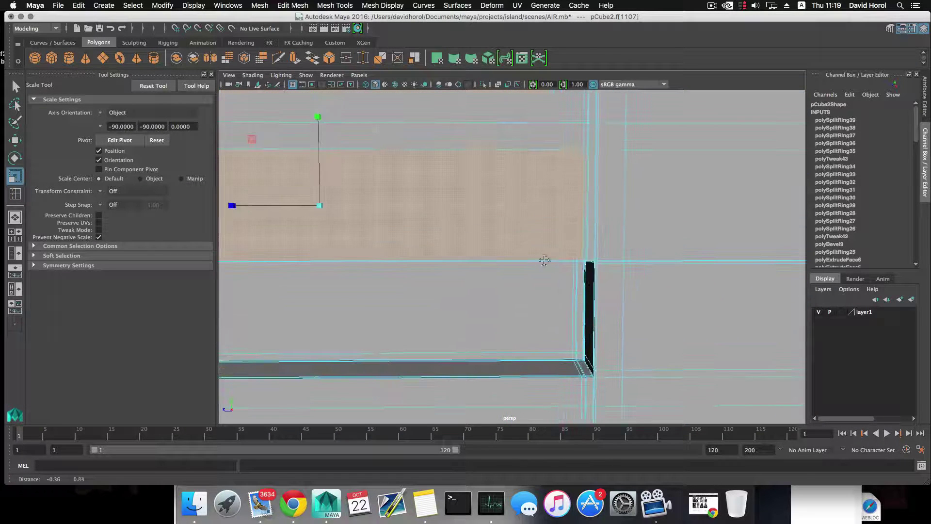
# Step: Add the narrow faces beside both ends of the wide face above the recess, then return to object selection
pyautogui.keyDown('shift'); pyautogui.click(586, 238); pyautogui.keyUp('shift')
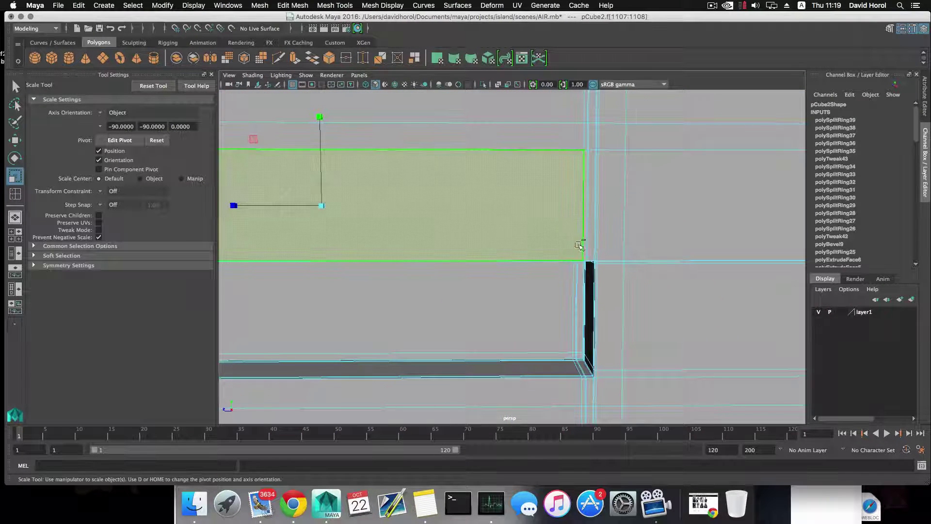
pyautogui.keyDown('alt'); pyautogui.moveTo(580, 241); pyautogui.dragTo(579, 273); pyautogui.keyUp('alt')
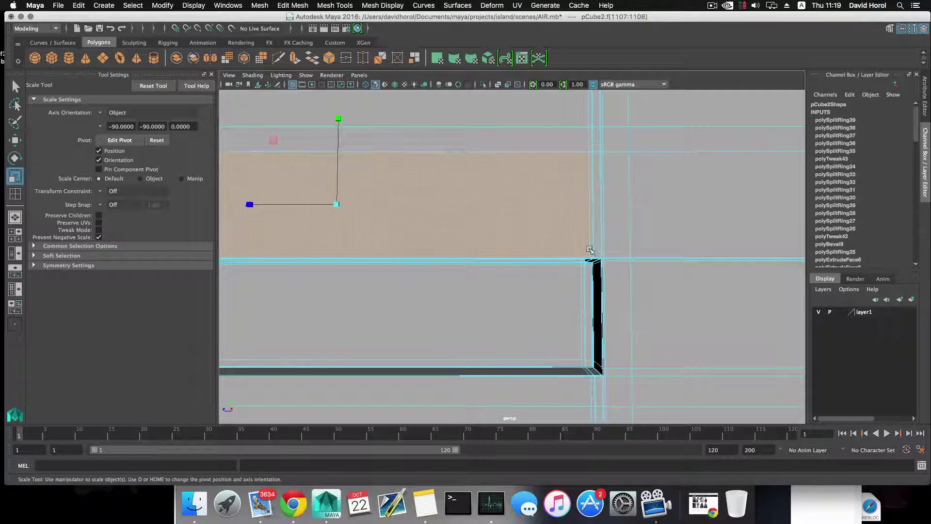
pyautogui.keyDown('alt'); pyautogui.moveTo(508, 230); pyautogui.dragTo(643, 238, button='middle'); pyautogui.keyUp('alt')
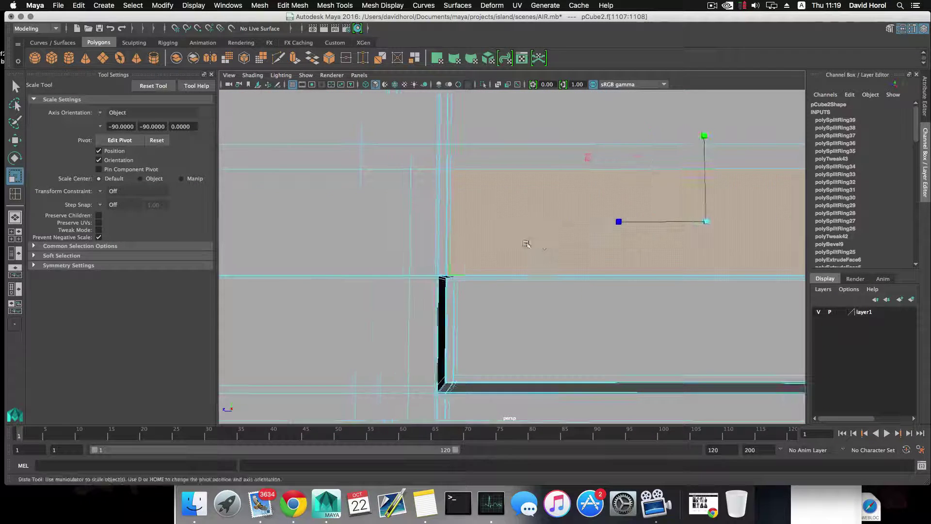
pyautogui.keyDown('shift'); pyautogui.click(444, 267); pyautogui.keyUp('shift')
pyautogui.keyDown('alt'); pyautogui.moveTo(514, 259); pyautogui.dragTo(377, 254, button='middle'); pyautogui.keyUp('alt')
pyautogui.keyDown('alt'); pyautogui.moveTo(516, 241); pyautogui.dragTo(573, 244); pyautogui.keyUp('alt')
pyautogui.keyDown('shift'); pyautogui.click(629, 242); pyautogui.keyUp('shift')
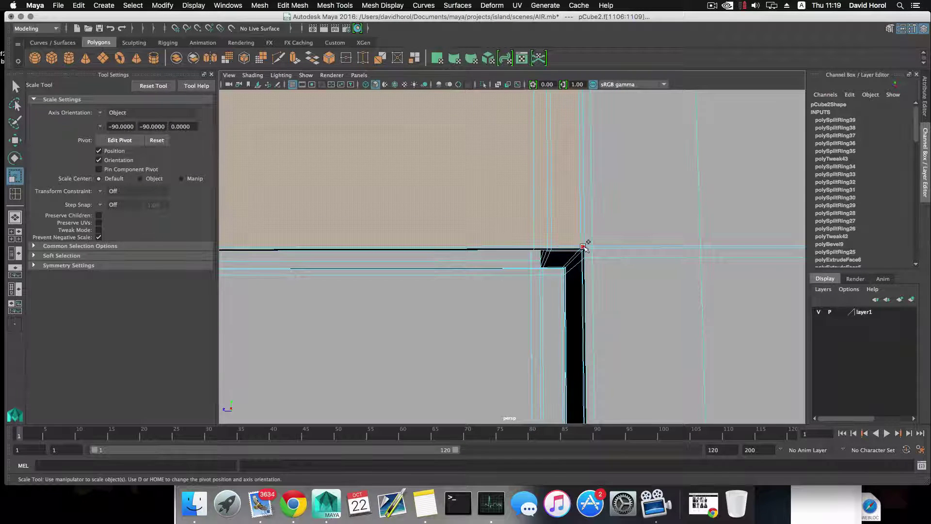
pyautogui.scroll(-10, 582, 242)
pyautogui.keyDown('alt'); pyautogui.moveTo(478, 251); pyautogui.dragTo(395, 257); pyautogui.keyUp('alt')
pyautogui.keyDown('alt'); pyautogui.moveTo(395, 257); pyautogui.dragTo(547, 251, button='middle'); pyautogui.keyUp('alt')
pyautogui.keyDown('alt'); pyautogui.moveTo(547, 251); pyautogui.dragTo(562, 246); pyautogui.keyUp('alt')
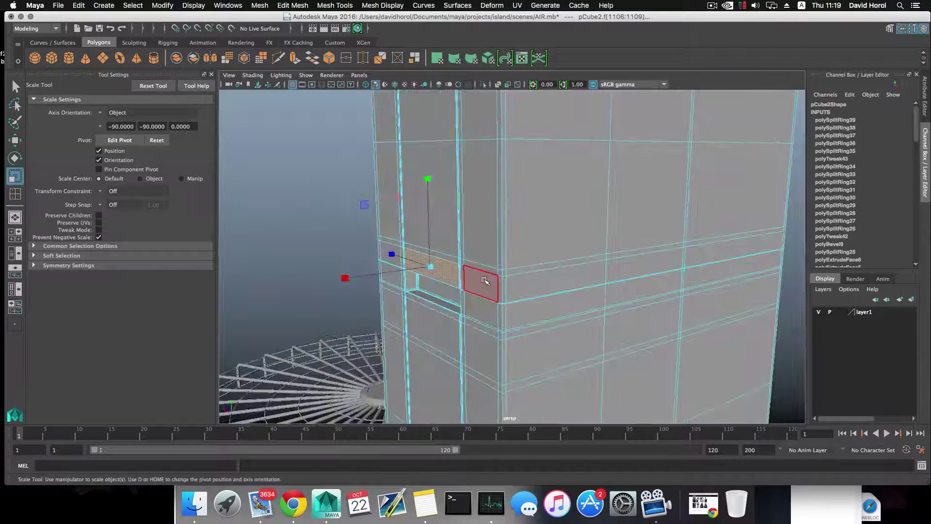
pyautogui.keyDown('alt'); pyautogui.moveTo(487, 277); pyautogui.dragTo(441, 291); pyautogui.keyUp('alt')
pyautogui.press('F8')
# Step: Select the narrow horizontal ring of faces running around the box near its top, above the round opening
pyautogui.press('f')
pyautogui.scroll(-6, 528, 280)
pyautogui.scroll(-3, 440, 291)
pyautogui.moveTo(436, 290)
pyautogui.keyDown('alt'); pyautogui.mouseDown(button='middle')
pyautogui.moveTo(468, 293)
pyautogui.moveTo(429, 296)
pyautogui.mouseUp(button='middle'); pyautogui.keyUp('alt')
pyautogui.scroll(3, 484, 272)
pyautogui.scroll(10, 428, 296)
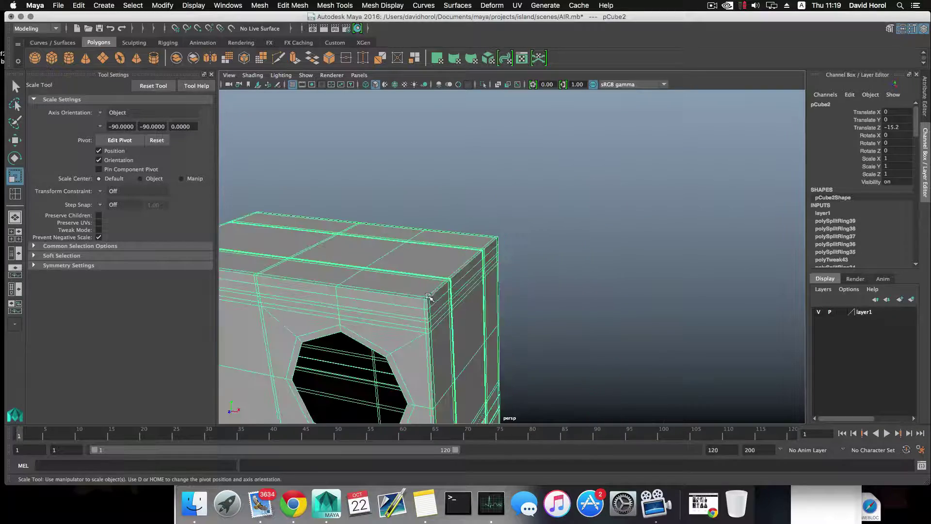
pyautogui.keyDown('alt'); pyautogui.moveTo(428, 296); pyautogui.dragTo(473, 275); pyautogui.keyUp('alt')
pyautogui.keyDown('alt'); pyautogui.moveTo(472, 274); pyautogui.dragTo(479, 265, button='middle'); pyautogui.keyUp('alt')
pyautogui.scroll(4, 480, 265)
pyautogui.moveTo(516, 246); pyautogui.dragTo(517, 278, button='right')
pyautogui.keyDown('alt'); pyautogui.moveTo(516, 290); pyautogui.dragTo(506, 277); pyautogui.keyUp('alt')
pyautogui.scroll(2, 506, 277)
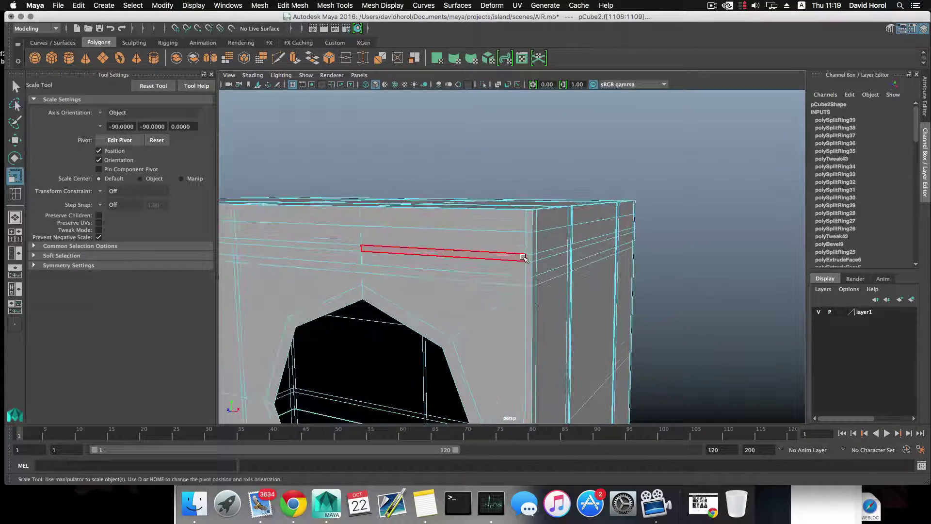
pyautogui.click(523, 257)
pyautogui.keyDown('shift'); pyautogui.doubleClick(531, 258); pyautogui.keyUp('shift')
# Step: Add the matching narrow horizontal ring of faces near the box's bottom to the selected upper ring
pyautogui.scroll(-5, 483, 298)
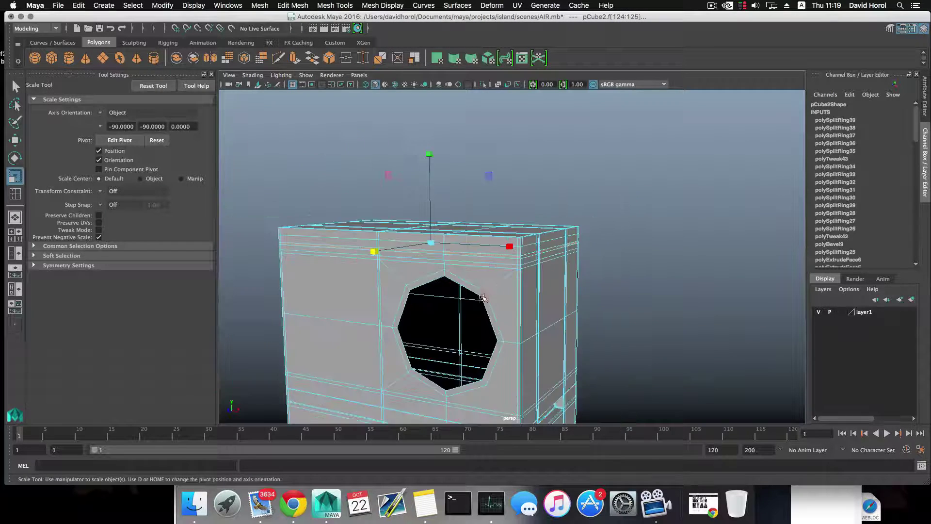
pyautogui.keyDown('alt'); pyautogui.moveTo(483, 298); pyautogui.dragTo(476, 199, button='middle'); pyautogui.keyUp('alt')
pyautogui.moveTo(490, 371)
pyautogui.keyDown('alt'); pyautogui.mouseDown(button='middle')
pyautogui.moveTo(497, 291)
pyautogui.moveTo(486, 214)
pyautogui.mouseUp(button='middle'); pyautogui.keyUp('alt')
pyautogui.keyDown('alt'); pyautogui.moveTo(513, 342); pyautogui.dragTo(517, 311); pyautogui.keyUp('alt')
pyautogui.scroll(1, 517, 310)
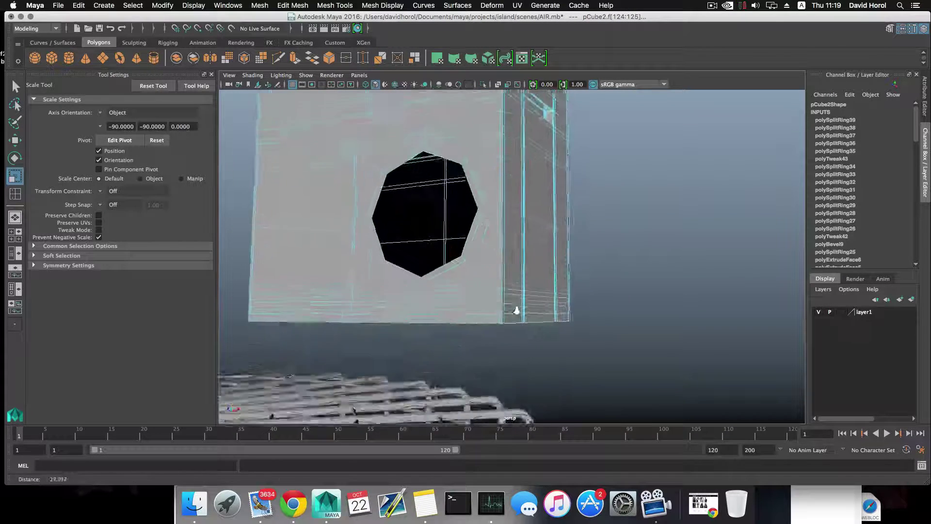
pyautogui.scroll(3, 514, 335)
pyautogui.scroll(-3, 489, 348)
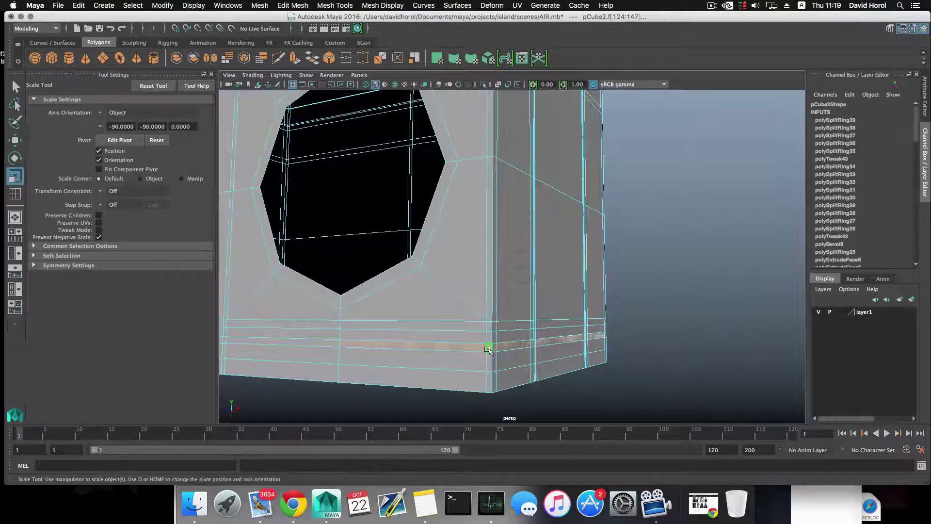
pyautogui.keyDown('alt'); pyautogui.moveTo(484, 344); pyautogui.dragTo(498, 329); pyautogui.keyUp('alt')
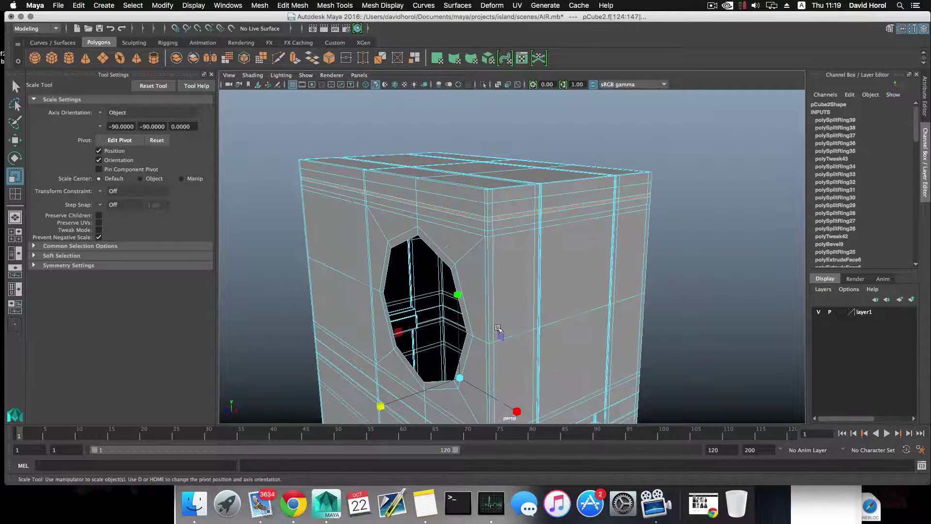
# Step: Try extruding both selected face rings inward with a Local Translate Z of about -0.046
pyautogui.hotkey('ctrl', 'e')
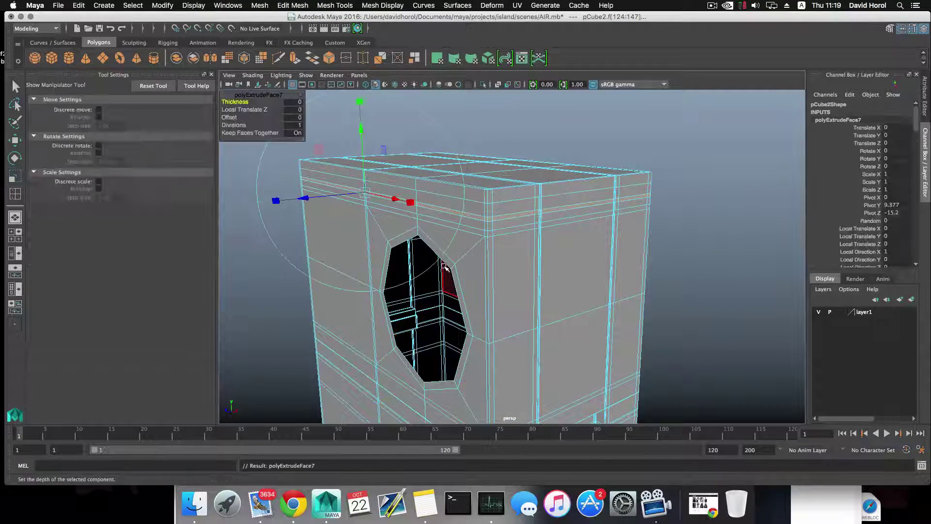
pyautogui.keyDown('alt'); pyautogui.moveTo(451, 276); pyautogui.dragTo(468, 265); pyautogui.keyUp('alt')
pyautogui.keyDown('alt'); pyautogui.moveTo(468, 266); pyautogui.dragTo(536, 308, button='right'); pyautogui.keyUp('alt')
pyautogui.keyDown('alt'); pyautogui.moveTo(536, 308); pyautogui.dragTo(621, 325, button='middle'); pyautogui.keyUp('alt')
pyautogui.moveTo(439, 296); pyautogui.dragTo(438, 299)
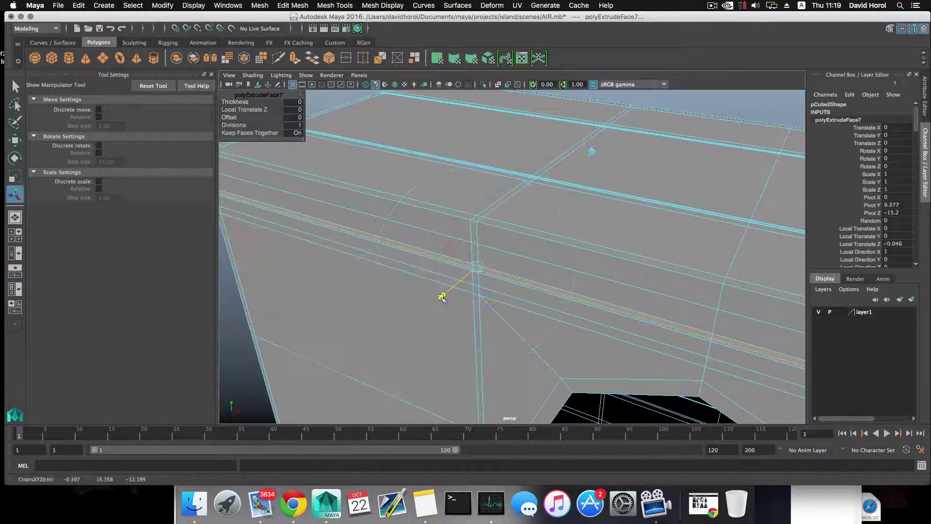
# Step: Inspect the extruded upper ring at the box's corner and undo the inward offset
pyautogui.keyDown('alt'); pyautogui.moveTo(491, 282); pyautogui.dragTo(447, 283); pyautogui.keyUp('alt')
pyautogui.keyDown('alt'); pyautogui.moveTo(534, 289); pyautogui.dragTo(501, 293); pyautogui.keyUp('alt')
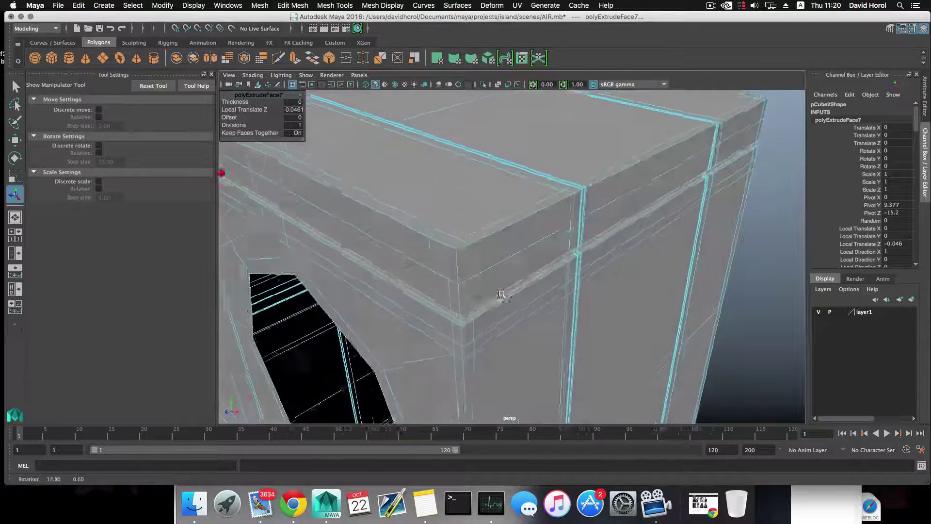
pyautogui.keyDown('alt'); pyautogui.moveTo(501, 293); pyautogui.dragTo(533, 313, button='right'); pyautogui.keyUp('alt')
pyautogui.keyDown('alt'); pyautogui.moveTo(533, 313); pyautogui.dragTo(476, 324); pyautogui.keyUp('alt')
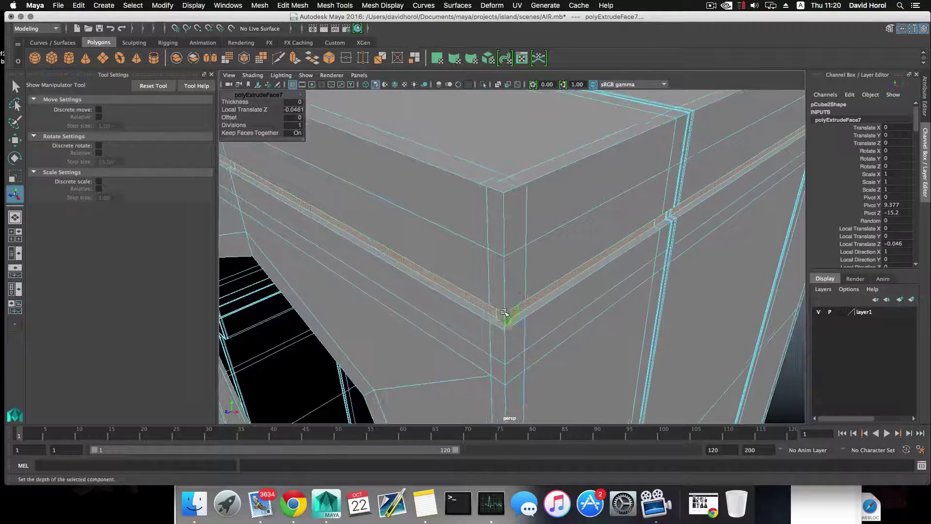
pyautogui.keyDown('alt'); pyautogui.moveTo(508, 320); pyautogui.dragTo(489, 318, button='right'); pyautogui.keyUp('alt')
pyautogui.press('super+z')
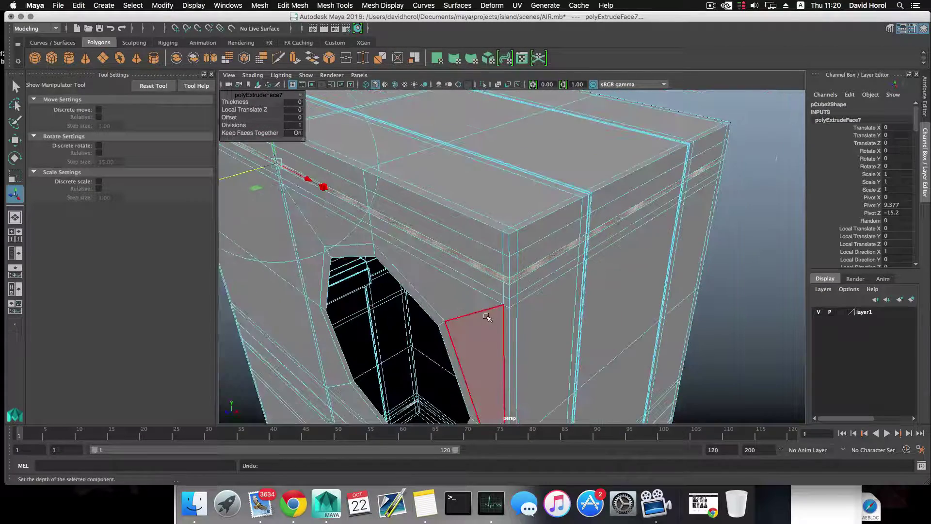
# Step: Undo the extrusion of the two face rings and the addition of the lower ring to the selection
pyautogui.press('r')
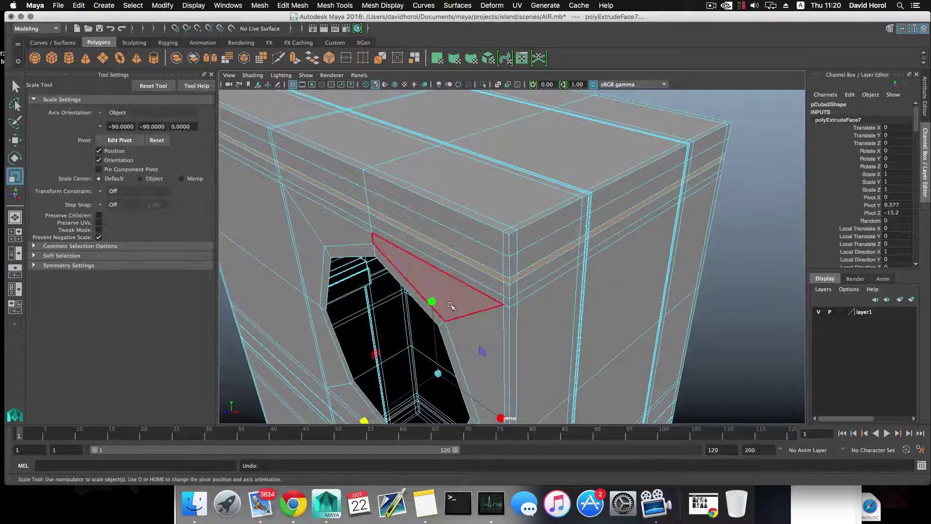
pyautogui.keyDown('alt'); pyautogui.moveTo(443, 319); pyautogui.dragTo(469, 301); pyautogui.keyUp('alt')
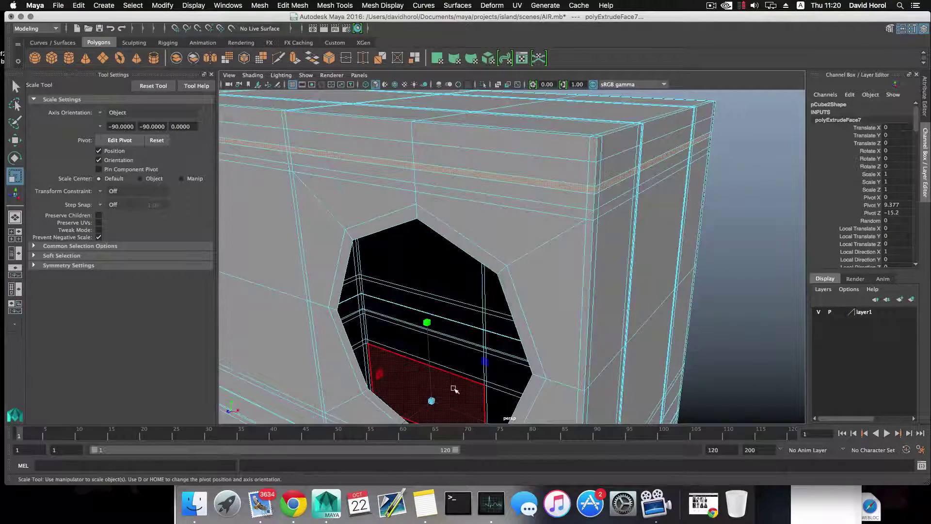
pyautogui.scroll(-5, 455, 389)
pyautogui.click(458, 357)
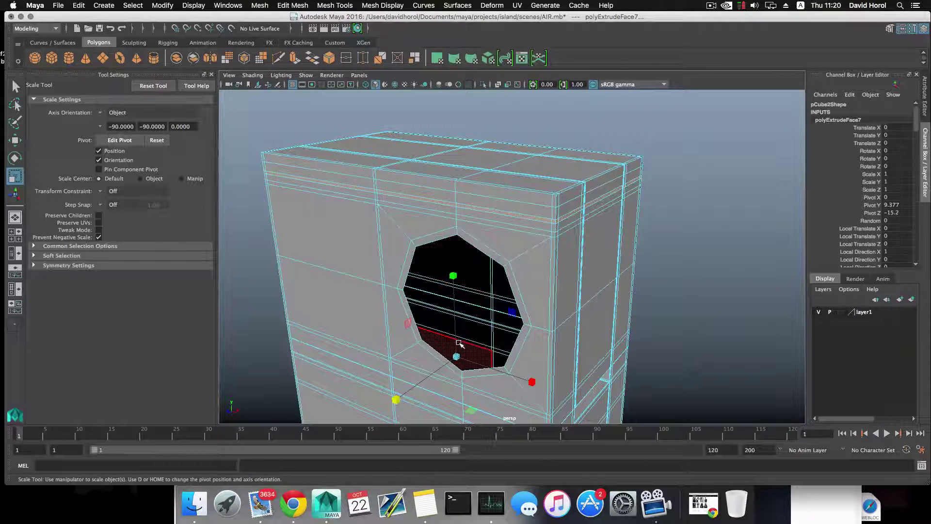
pyautogui.press('z')
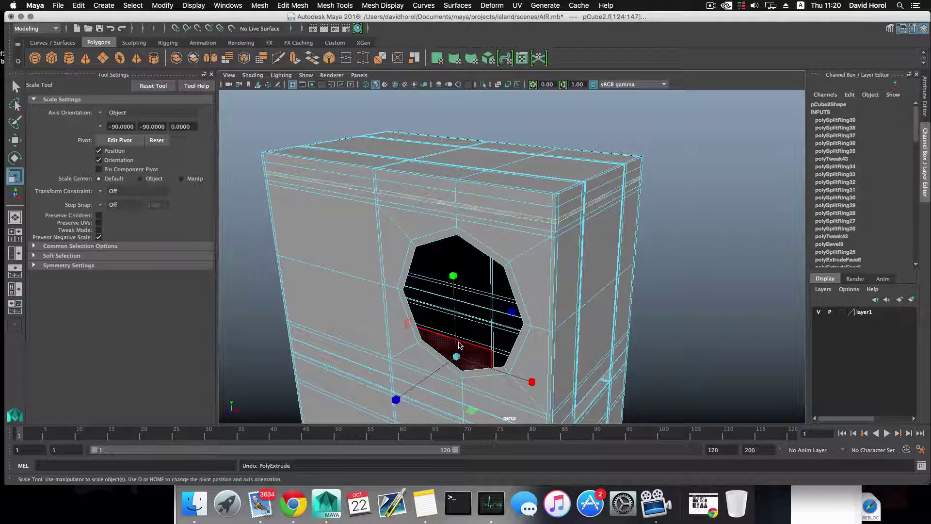
pyautogui.press('z')
pyautogui.press('z')
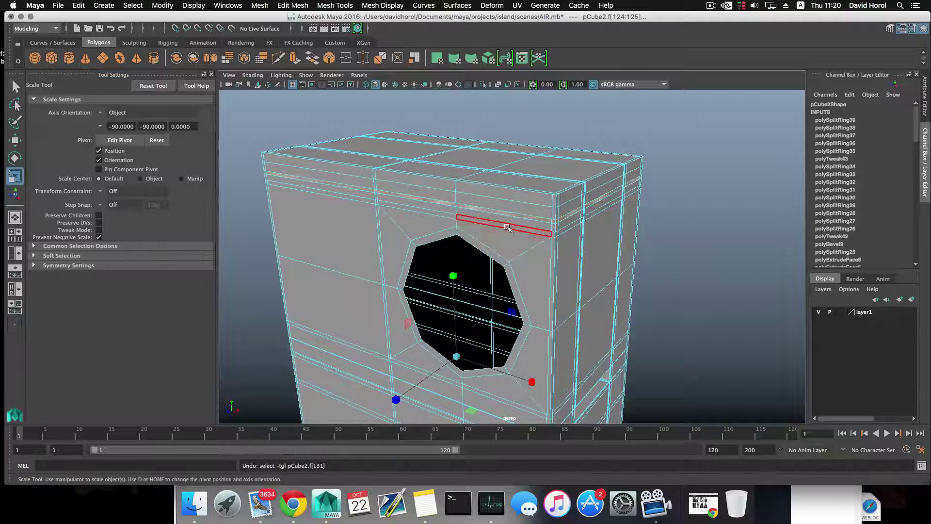
# Step: Reselect only the narrow face ring around the box near its top, above the round opening, and extrude it
pyautogui.click(514, 206)
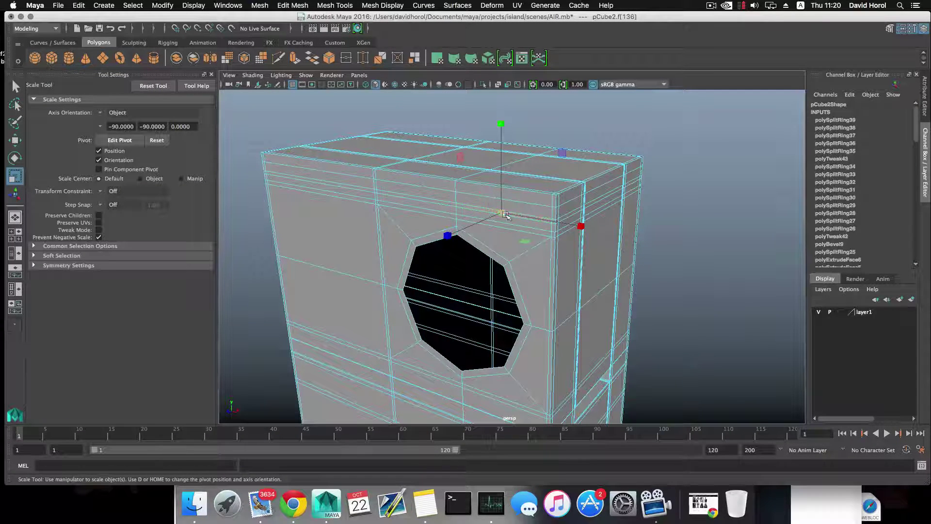
pyautogui.keyDown('shift'); pyautogui.doubleClick(451, 204); pyautogui.keyUp('shift')
pyautogui.keyDown('alt'); pyautogui.moveTo(451, 204); pyautogui.dragTo(451, 221); pyautogui.keyUp('alt')
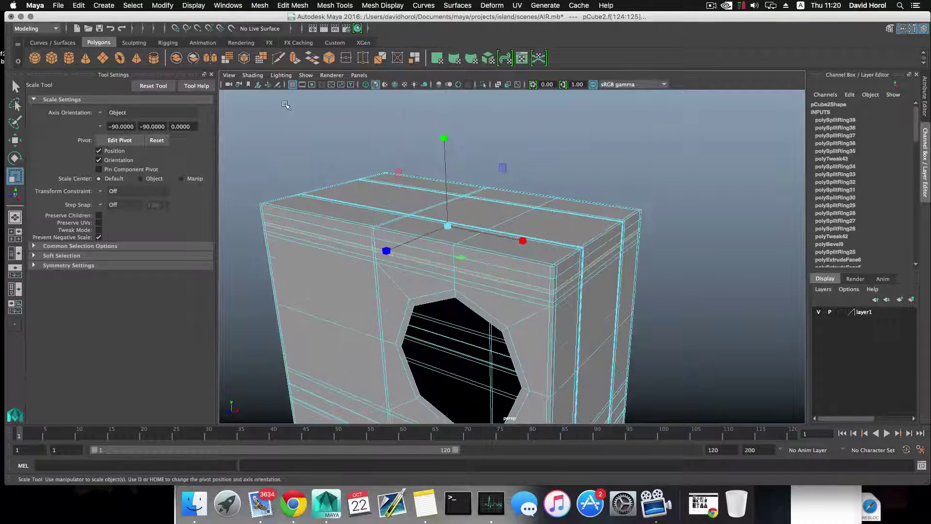
pyautogui.click(426, 228)
pyautogui.hotkey('ctrl', 'e')
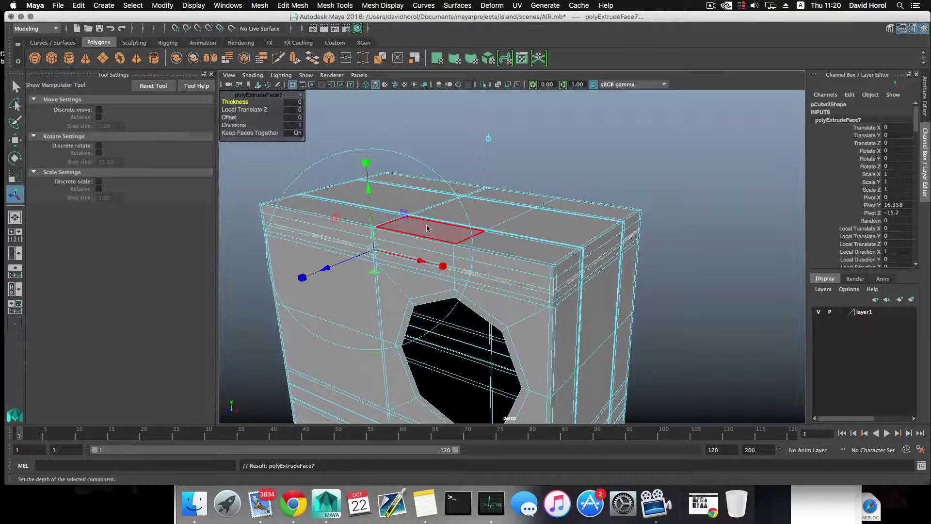
# Step: Scale the extruded upper ring inward uniformly to about 0.99 to form a groove around the box
pyautogui.press('r')
pyautogui.keyDown('alt'); pyautogui.moveTo(428, 228); pyautogui.dragTo(450, 254, button='middle'); pyautogui.keyUp('alt')
pyautogui.keyDown('alt'); pyautogui.moveTo(450, 254); pyautogui.dragTo(569, 309, button='right'); pyautogui.keyUp('alt')
pyautogui.keyDown('alt'); pyautogui.moveTo(445, 235); pyautogui.dragTo(430, 202, button='middle'); pyautogui.keyUp('alt')
pyautogui.moveTo(417, 214); pyautogui.dragTo(417, 213)
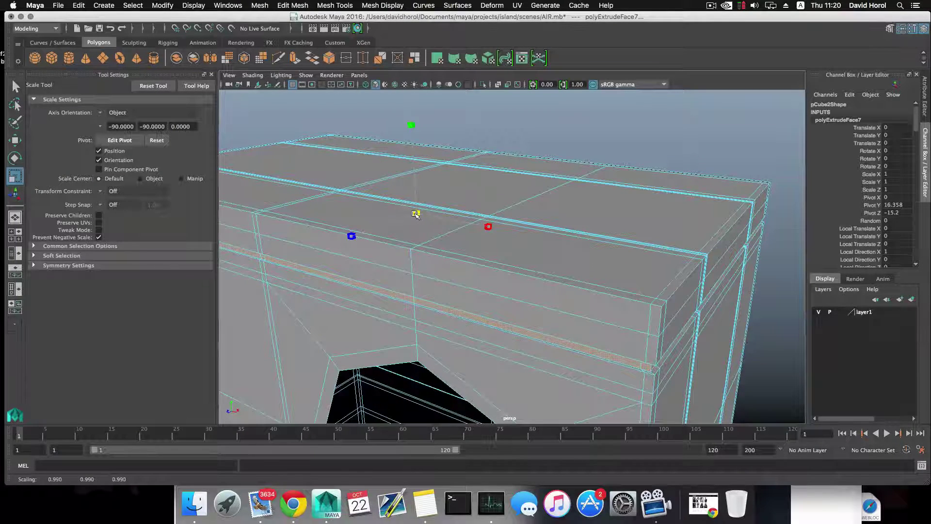
# Step: Fine-tune the groove's depth by scaling its faces uniformly and outward along Z by about 1.02
pyautogui.keyDown('alt'); pyautogui.moveTo(416, 215); pyautogui.dragTo(417, 252); pyautogui.keyUp('alt')
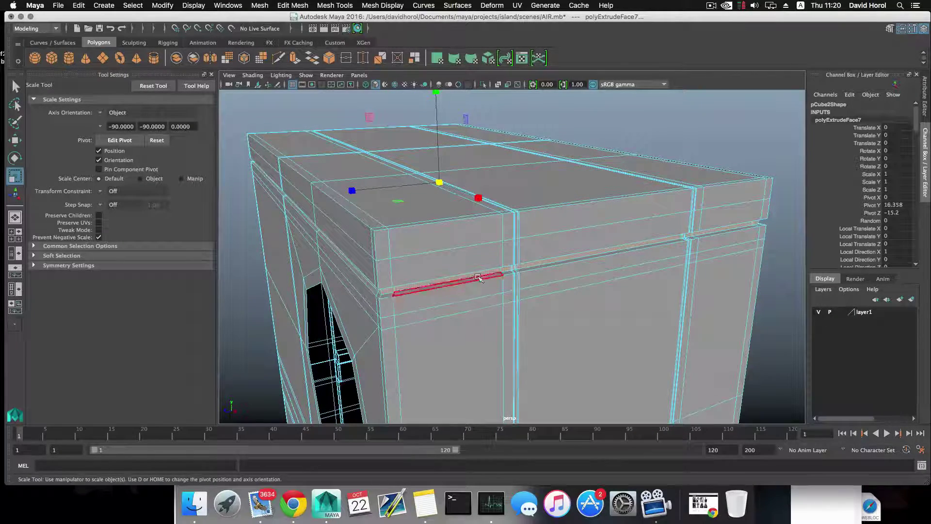
pyautogui.keyDown('alt'); pyautogui.moveTo(437, 296); pyautogui.dragTo(466, 300, button='middle'); pyautogui.keyUp('alt')
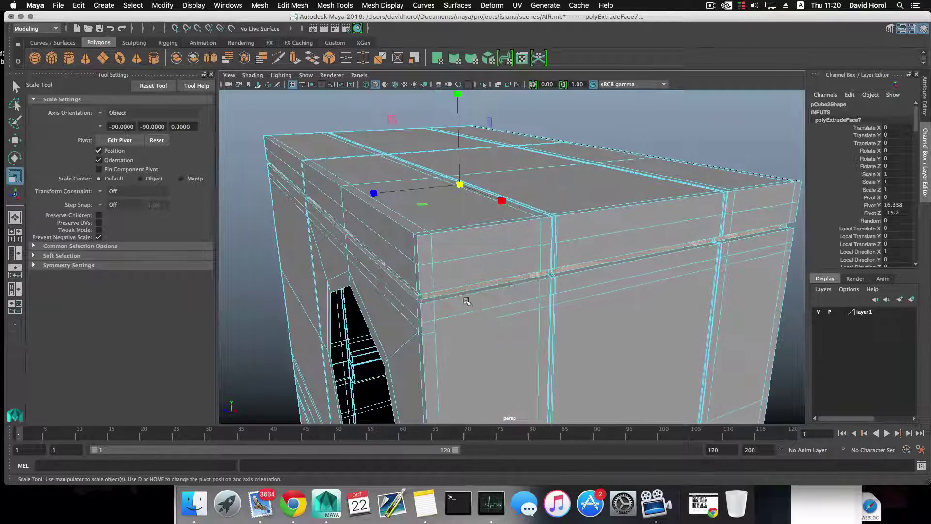
pyautogui.moveTo(374, 194); pyautogui.dragTo(375, 194)
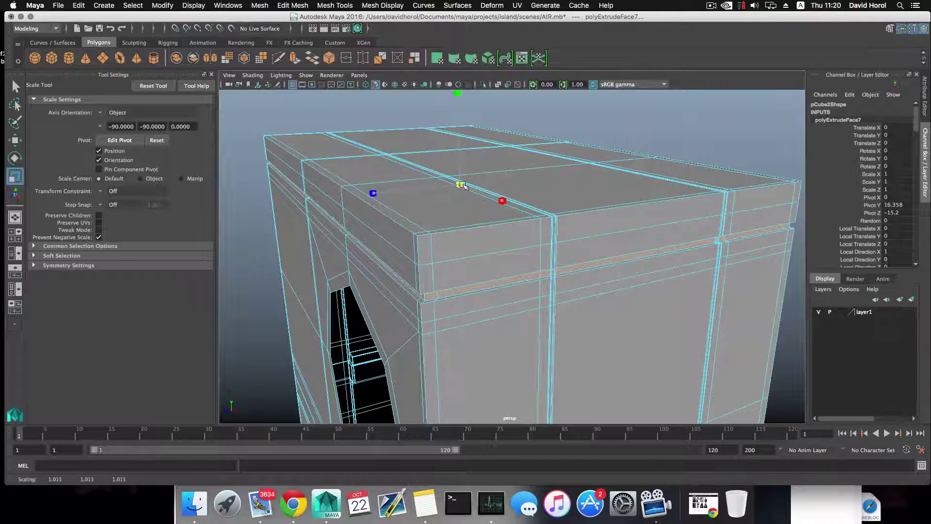
pyautogui.moveTo(463, 186); pyautogui.dragTo(461, 186)
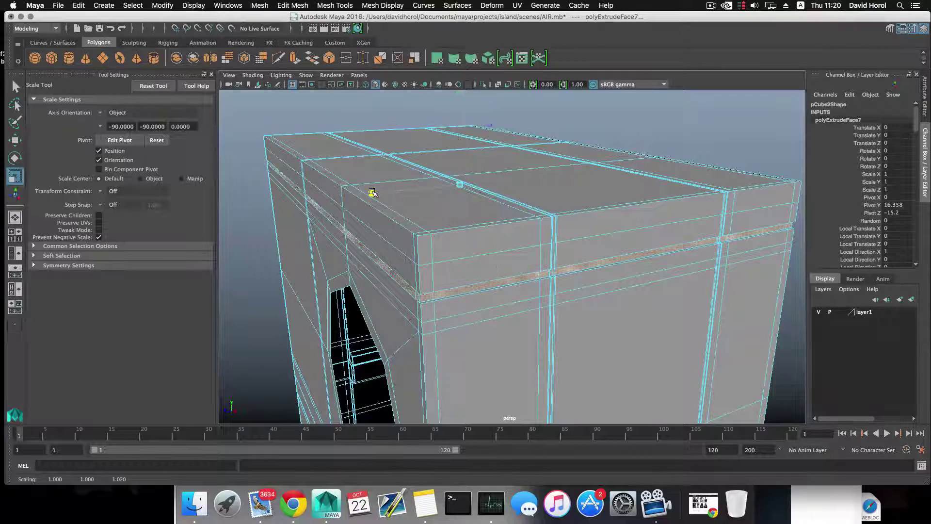
pyautogui.keyDown('alt'); pyautogui.moveTo(391, 239); pyautogui.dragTo(413, 231, button='middle'); pyautogui.keyUp('alt')
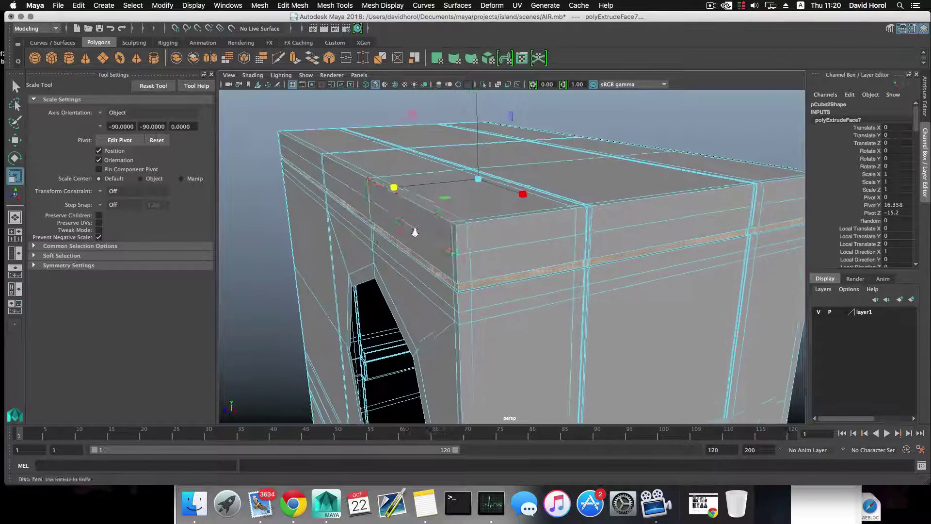
pyautogui.keyDown('alt'); pyautogui.moveTo(414, 231); pyautogui.dragTo(466, 254, button='right'); pyautogui.keyUp('alt')
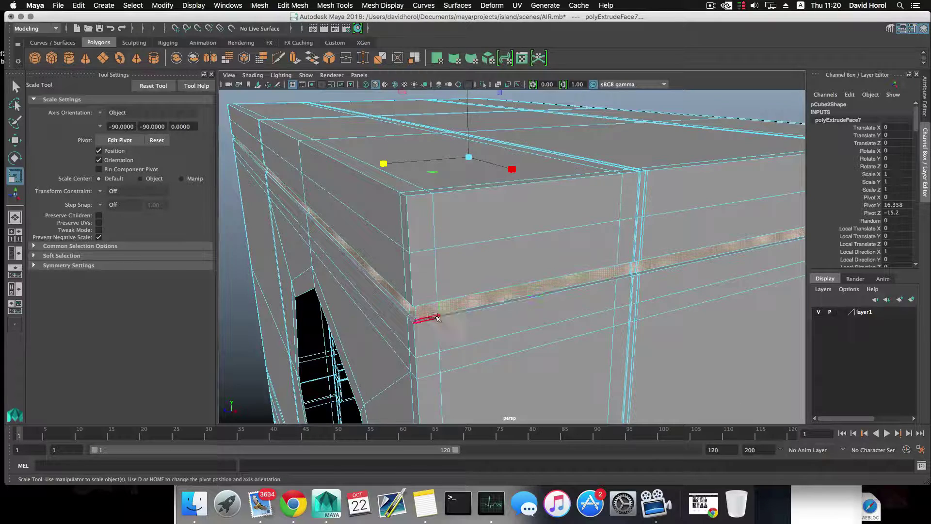
# Step: Insert supporting edge loops around the box close to the groove's upper and lower rims
pyautogui.press('F8')
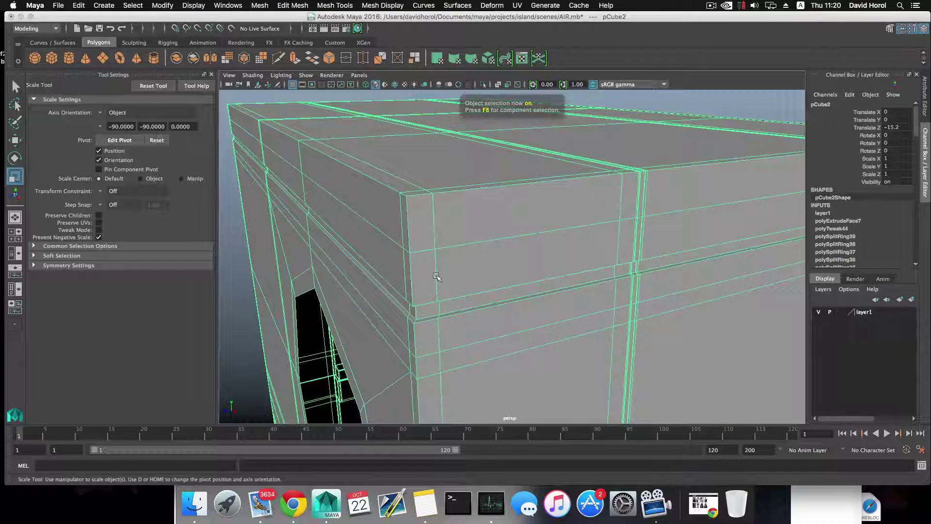
pyautogui.keyDown('shift'); pyautogui.moveTo(426, 294); pyautogui.dragTo(420, 300, button='right'); pyautogui.keyUp('shift')
pyautogui.click(420, 300)
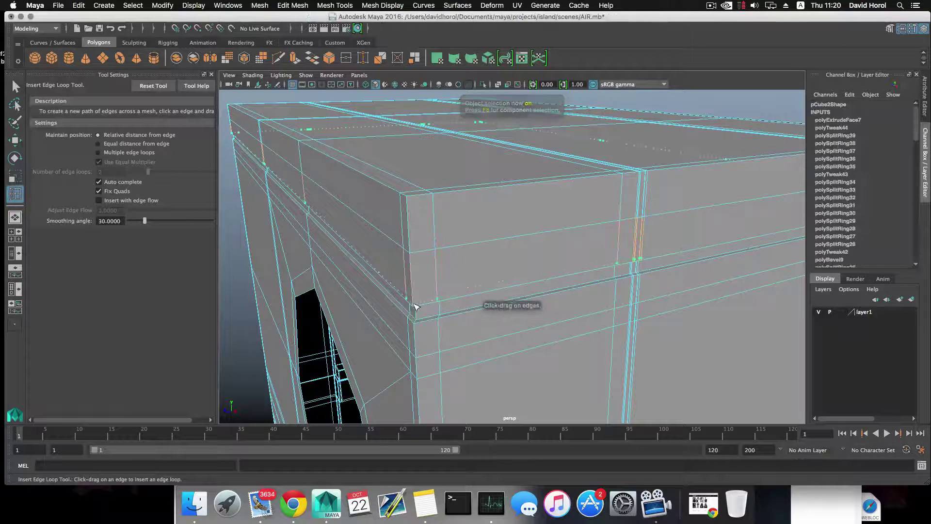
pyautogui.keyDown('alt'); pyautogui.moveTo(426, 312); pyautogui.dragTo(437, 274); pyautogui.keyUp('alt')
pyautogui.moveTo(436, 274)
pyautogui.keyDown('alt'); pyautogui.mouseDown(button='right')
pyautogui.moveTo(463, 284)
pyautogui.moveTo(433, 281)
pyautogui.mouseUp(button='right'); pyautogui.keyUp('alt')
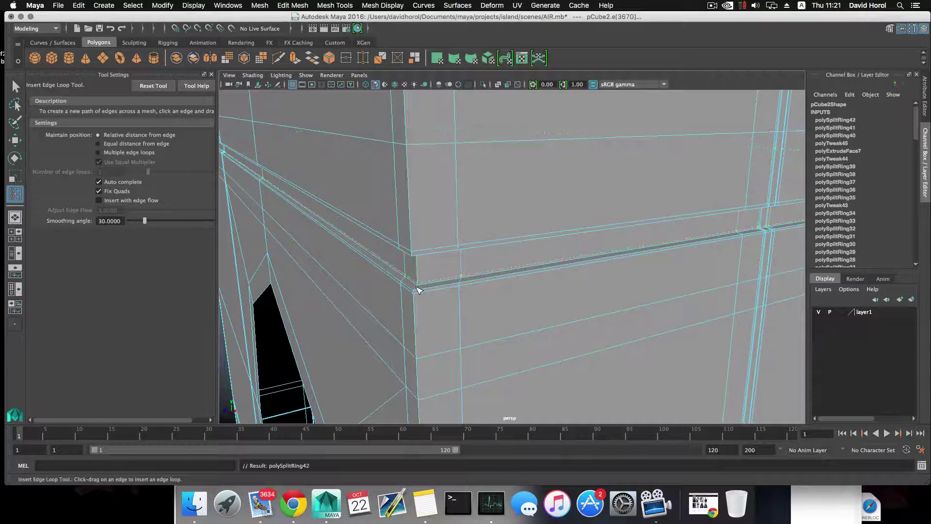
# Step: Undo the last edge loop and insert the remaining supporting loops tightly along the groove's edges
pyautogui.hotkey('ctrl', 'z')
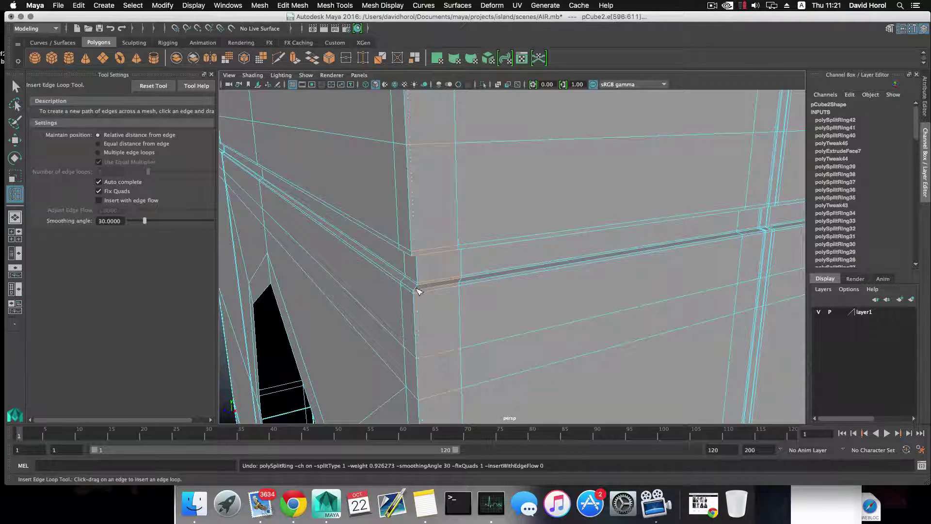
pyautogui.keyDown('alt'); pyautogui.moveTo(418, 291); pyautogui.dragTo(450, 237); pyautogui.keyUp('alt')
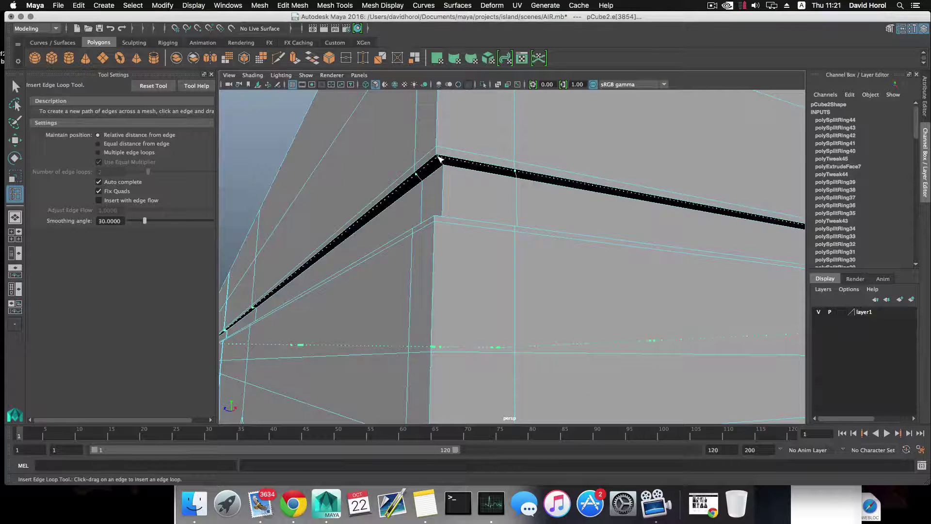
pyautogui.moveTo(438, 157); pyautogui.dragTo(471, 218)
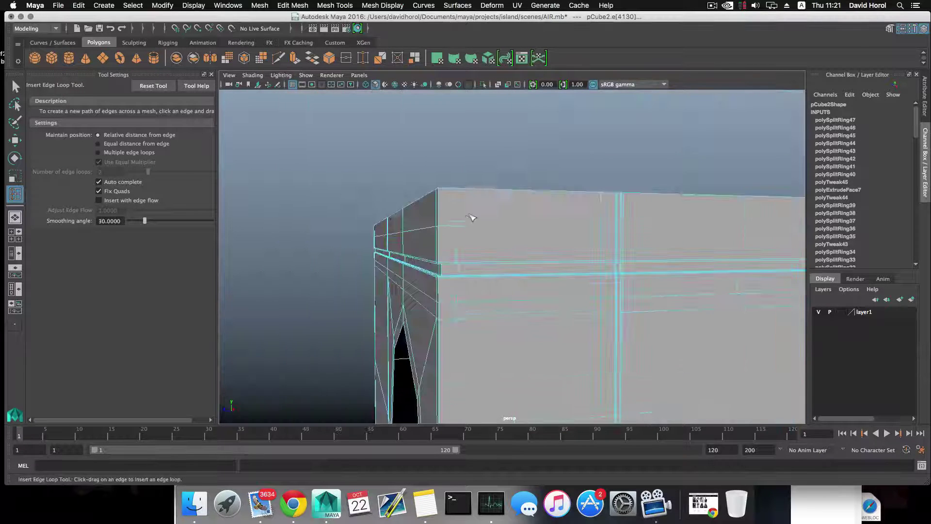
# Step: Preview the box smoothed and examine the upper groove, the corners and the box's underside from several angles
pyautogui.press('3')
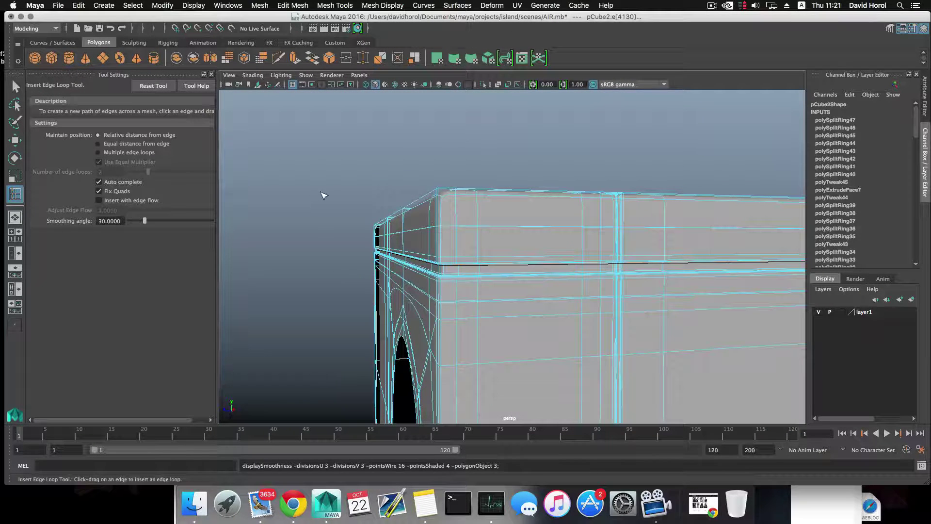
pyautogui.click(324, 195)
pyautogui.keyDown('alt'); pyautogui.moveTo(324, 195); pyautogui.dragTo(429, 230); pyautogui.keyUp('alt')
pyautogui.keyDown('alt'); pyautogui.moveTo(429, 231); pyautogui.dragTo(375, 232, button='right'); pyautogui.keyUp('alt')
pyautogui.keyDown('alt'); pyautogui.moveTo(424, 267); pyautogui.dragTo(476, 229, button='middle'); pyautogui.keyUp('alt')
pyautogui.keyDown('alt'); pyautogui.moveTo(476, 229); pyautogui.dragTo(493, 302, button='right'); pyautogui.keyUp('alt')
pyautogui.keyDown('alt'); pyautogui.moveTo(492, 301); pyautogui.dragTo(459, 270); pyautogui.keyUp('alt')
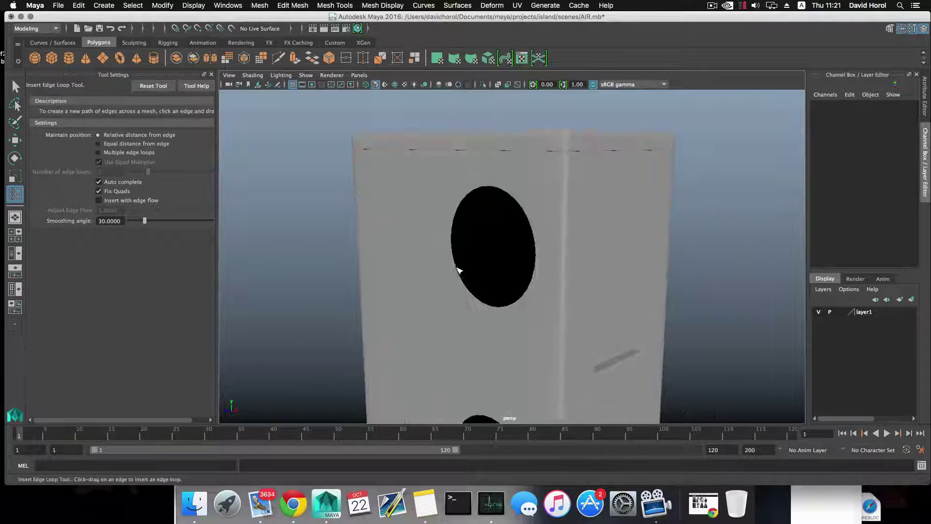
pyautogui.keyDown('alt'); pyautogui.moveTo(458, 271); pyautogui.dragTo(438, 209, button='right'); pyautogui.keyUp('alt')
pyautogui.keyDown('alt'); pyautogui.moveTo(456, 303); pyautogui.dragTo(439, 244, button='middle'); pyautogui.keyUp('alt')
pyautogui.keyDown('alt'); pyautogui.moveTo(439, 244); pyautogui.dragTo(424, 256); pyautogui.keyUp('alt')
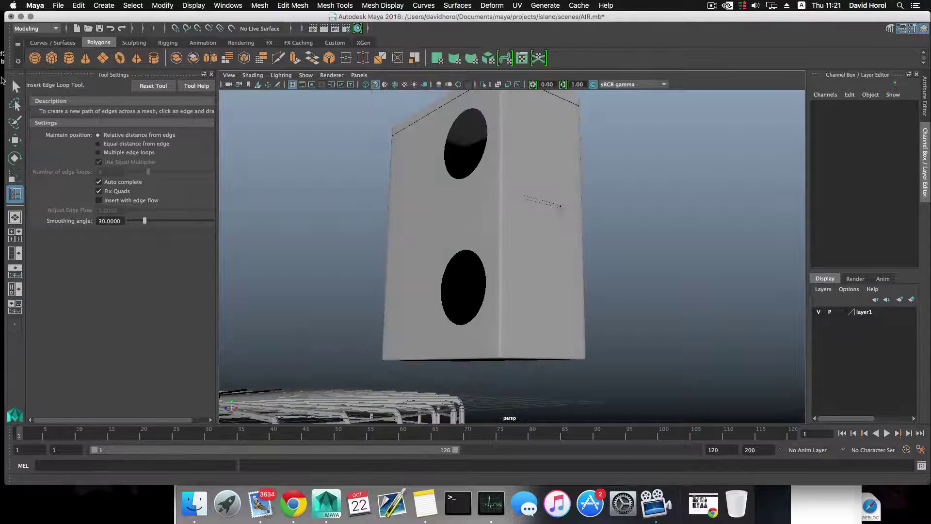
# Step: Select the box, return it to unsmoothed display and switch to face selection at the narrow ring near its bottom
pyautogui.click(15, 86)
pyautogui.click(487, 358)
pyautogui.keyDown('alt'); pyautogui.moveTo(494, 357); pyautogui.dragTo(487, 315); pyautogui.keyUp('alt')
pyautogui.press('1')
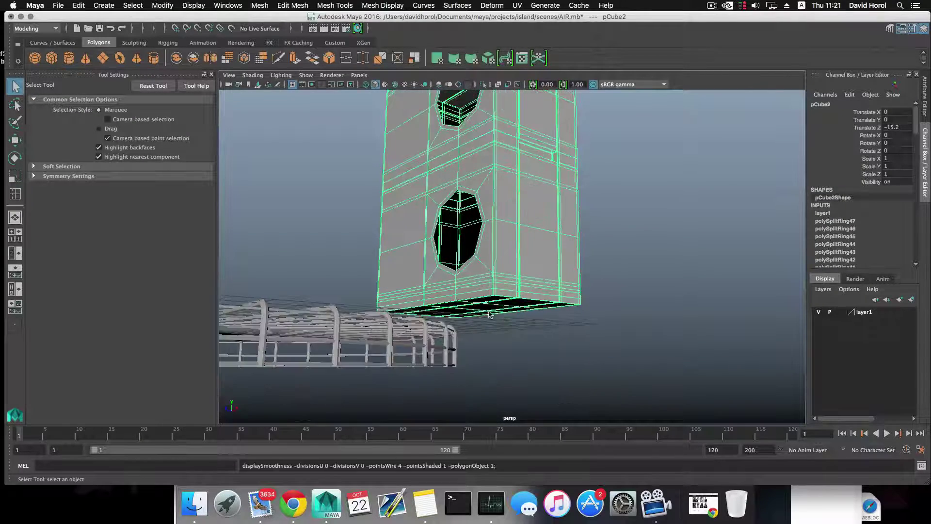
pyautogui.keyDown('alt'); pyautogui.moveTo(487, 315); pyautogui.dragTo(597, 369, button='right'); pyautogui.keyUp('alt')
pyautogui.keyDown('alt'); pyautogui.moveTo(522, 355); pyautogui.dragTo(546, 318, button='middle'); pyautogui.keyUp('alt')
pyautogui.moveTo(532, 248); pyautogui.dragTo(533, 276, button='right')
pyautogui.keyDown('alt'); pyautogui.moveTo(519, 300); pyautogui.dragTo(516, 321); pyautogui.keyUp('alt')
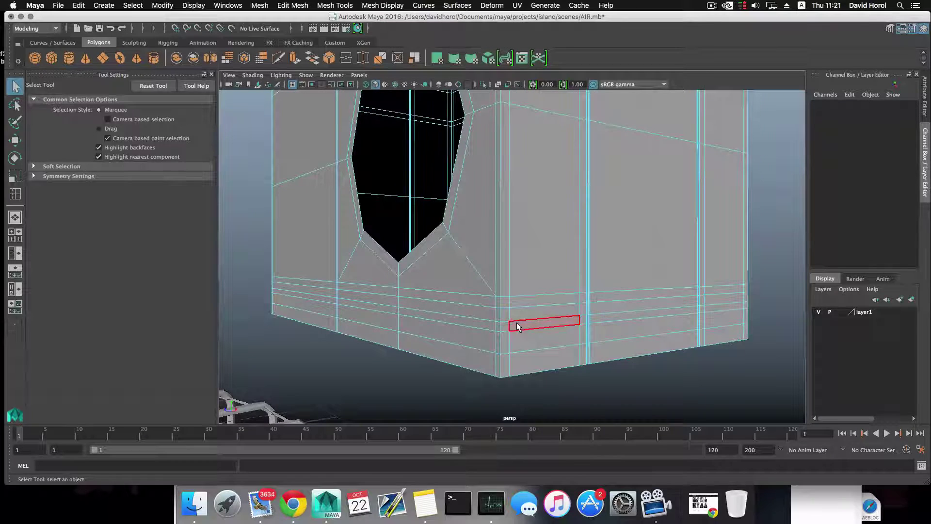
# Step: Select the two edge loops bounding the narrow ring near the box's bottom and scale them vertically closer together
pyautogui.moveTo(516, 322); pyautogui.dragTo(520, 299, button='right')
pyautogui.click(519, 318)
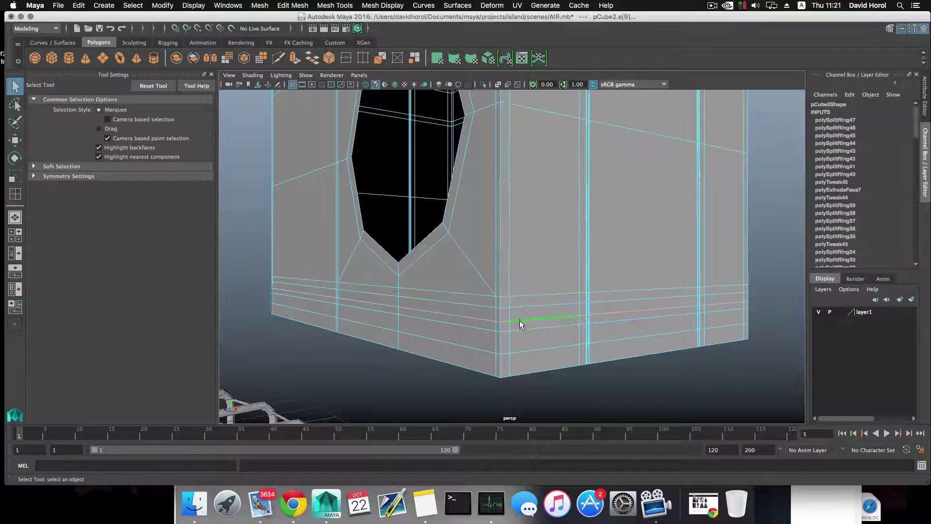
pyautogui.click(519, 326)
pyautogui.press('r')
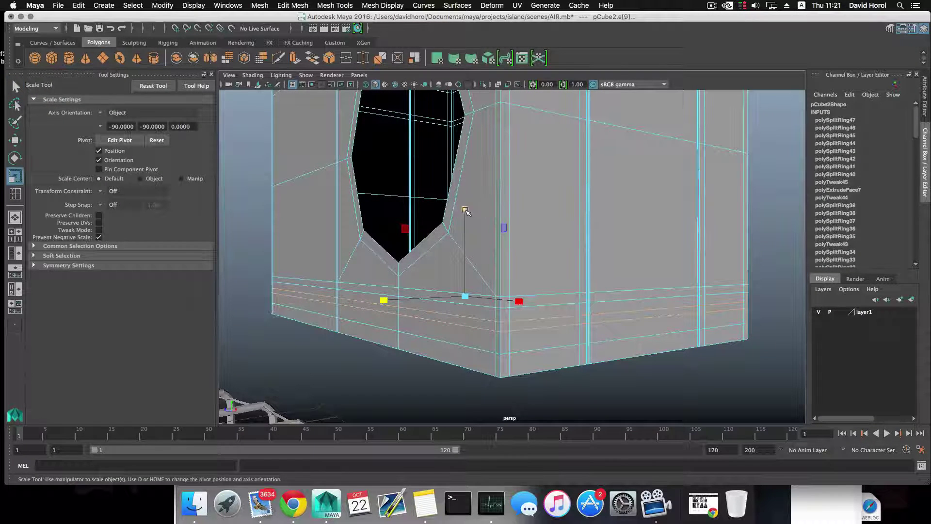
pyautogui.moveTo(464, 209); pyautogui.dragTo(465, 233)
pyautogui.moveTo(472, 269); pyautogui.dragTo(473, 270)
pyautogui.scroll(5, 483, 272)
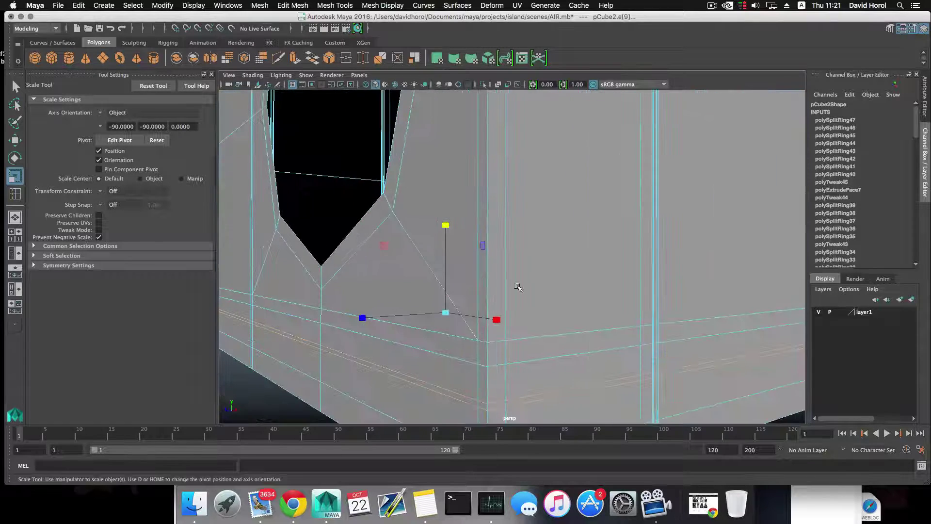
pyautogui.keyDown('alt'); pyautogui.moveTo(453, 247); pyautogui.dragTo(467, 228, button='middle'); pyautogui.keyUp('alt')
pyautogui.moveTo(454, 215); pyautogui.dragTo(455, 222)
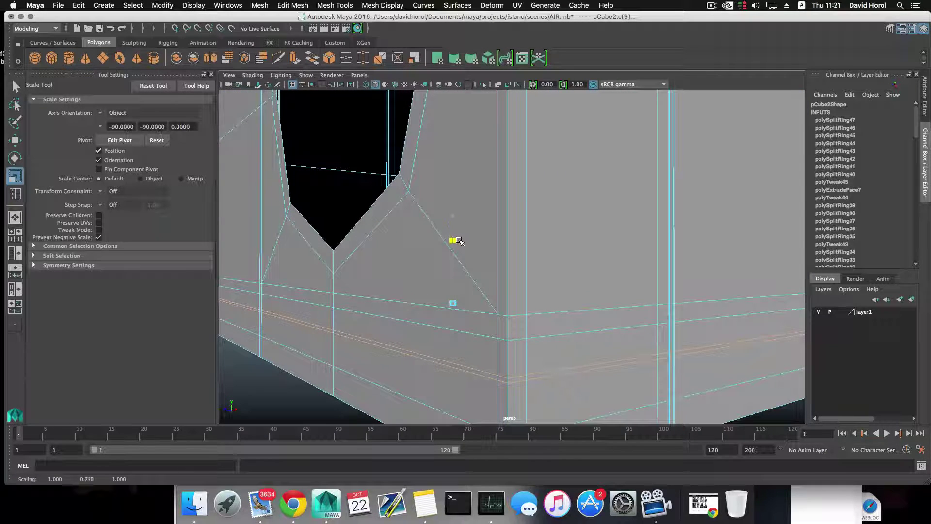
pyautogui.keyDown('alt'); pyautogui.moveTo(506, 276); pyautogui.dragTo(520, 252); pyautogui.keyUp('alt')
# Step: Select the thin face ring between the two tightened edge loops all around the box and scale it vertically thinner
pyautogui.moveTo(535, 245); pyautogui.dragTo(538, 275, button='right')
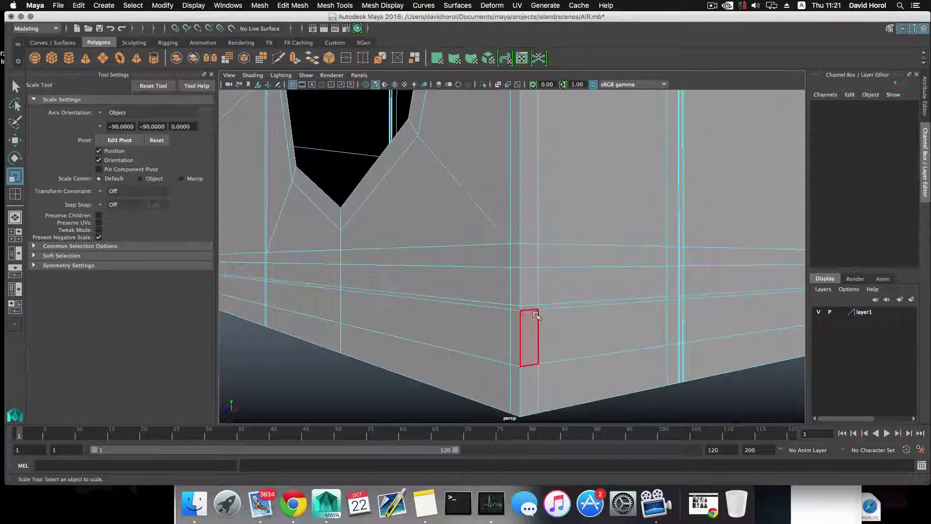
pyautogui.click(533, 309)
pyautogui.doubleClick(545, 307)
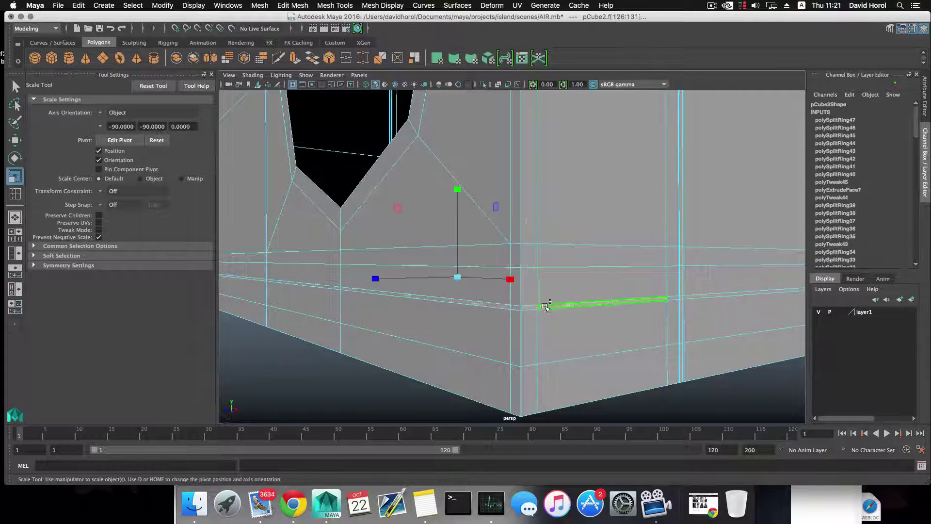
pyautogui.keyDown('alt'); pyautogui.moveTo(545, 307); pyautogui.dragTo(471, 298); pyautogui.keyUp('alt')
pyautogui.keyDown('alt'); pyautogui.moveTo(470, 297); pyautogui.dragTo(551, 322, button='right'); pyautogui.keyUp('alt')
pyautogui.keyDown('alt'); pyautogui.moveTo(529, 320); pyautogui.dragTo(545, 297, button='middle'); pyautogui.keyUp('alt')
pyautogui.keyDown('alt'); pyautogui.moveTo(473, 324); pyautogui.dragTo(483, 321, button='middle'); pyautogui.keyUp('alt')
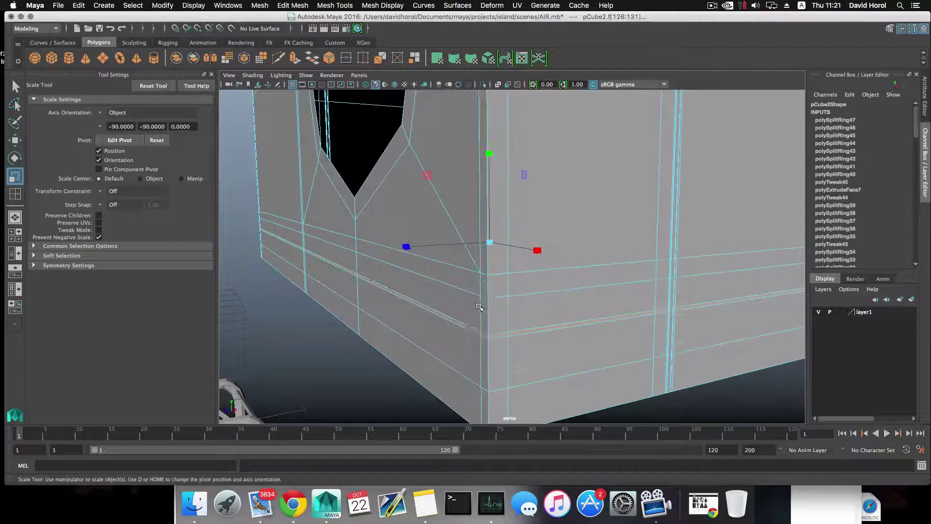
pyautogui.keyDown('alt'); pyautogui.moveTo(471, 340); pyautogui.dragTo(479, 335); pyautogui.keyUp('alt')
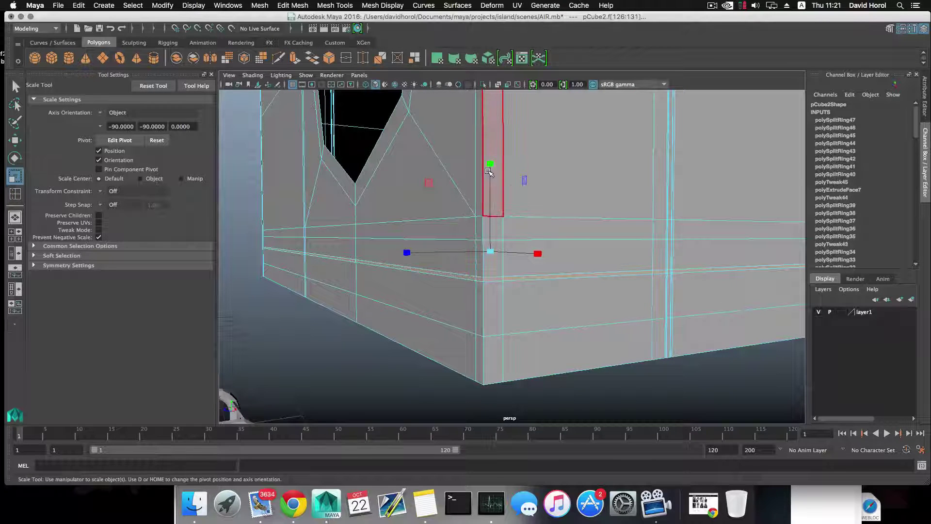
pyautogui.moveTo(489, 164); pyautogui.dragTo(491, 189)
# Step: Extrude the thin face ring near the bottom and scale the extruded faces inward to form a groove
pyautogui.click(295, 58)
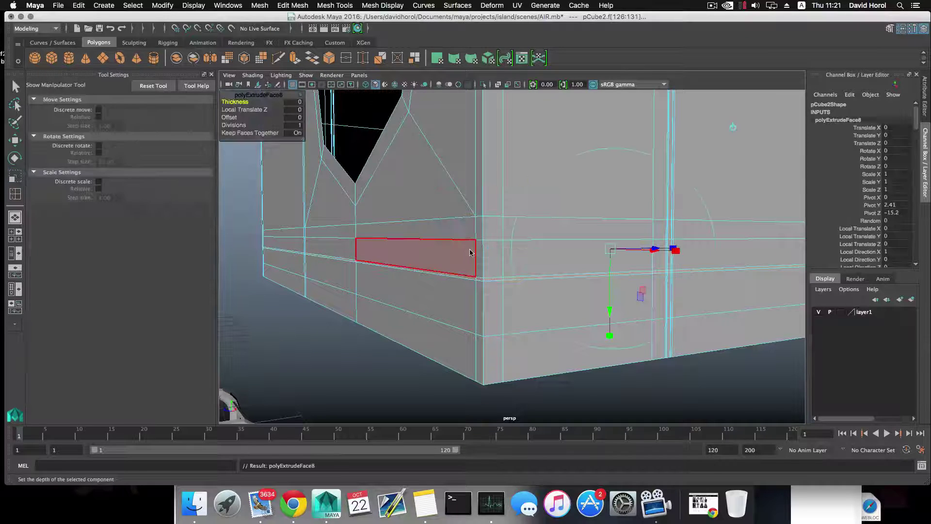
pyautogui.press('r')
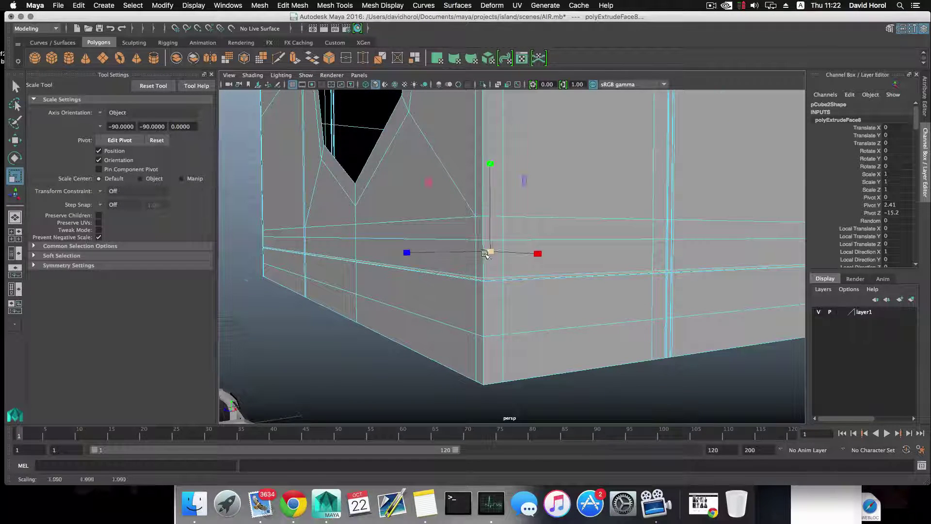
pyautogui.keyDown('alt'); pyautogui.moveTo(491, 254); pyautogui.dragTo(522, 301); pyautogui.keyUp('alt')
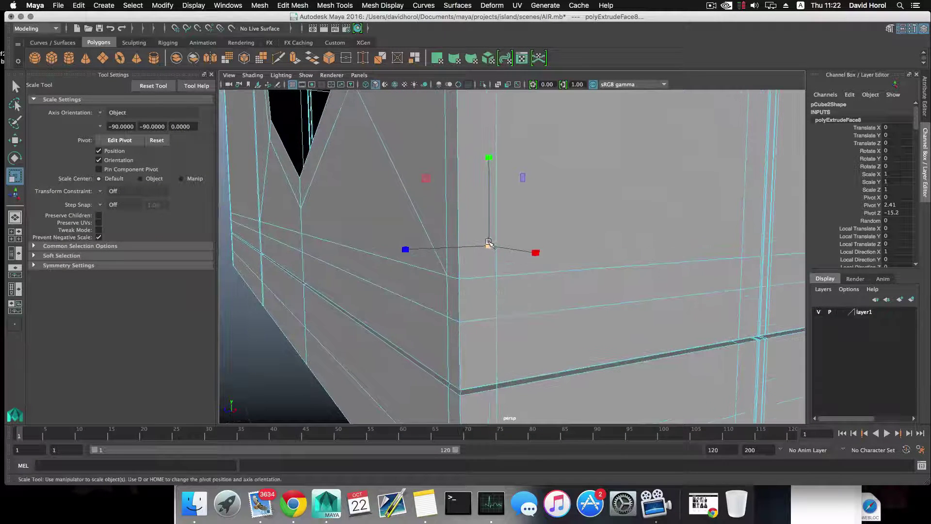
pyautogui.scroll(-2, 489, 245)
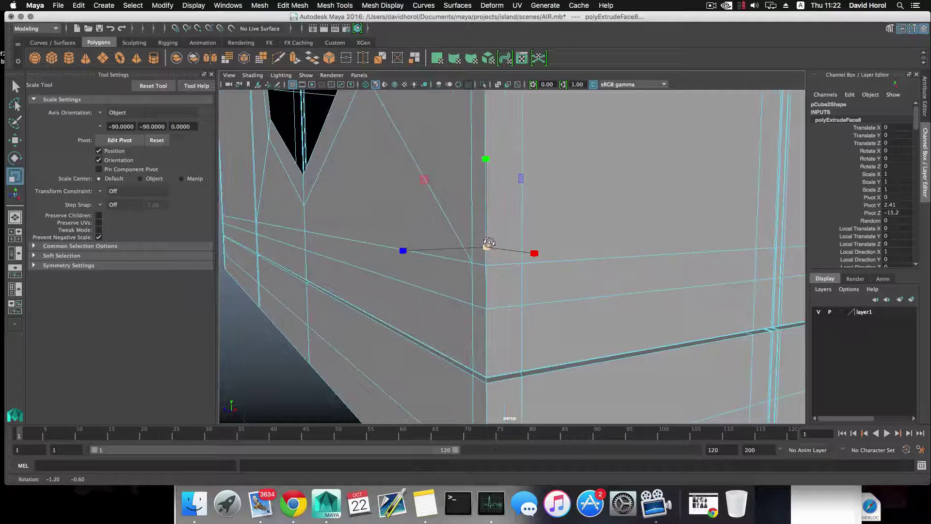
# Step: Insert supporting edge loops just above the bottom groove's upper rim and within the groove at the box's corner
pyautogui.press('F8')
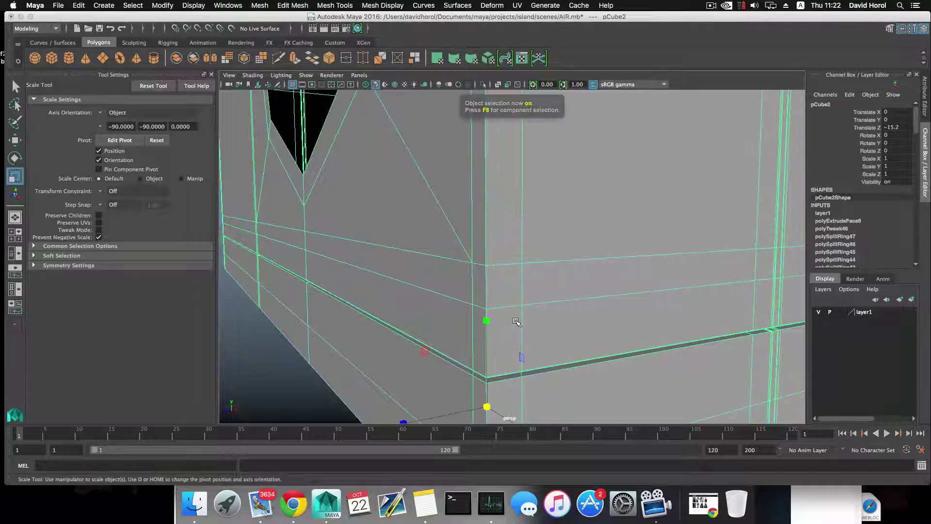
pyautogui.keyDown('shift'); pyautogui.moveTo(482, 309); pyautogui.dragTo(484, 315, button='right'); pyautogui.keyUp('shift')
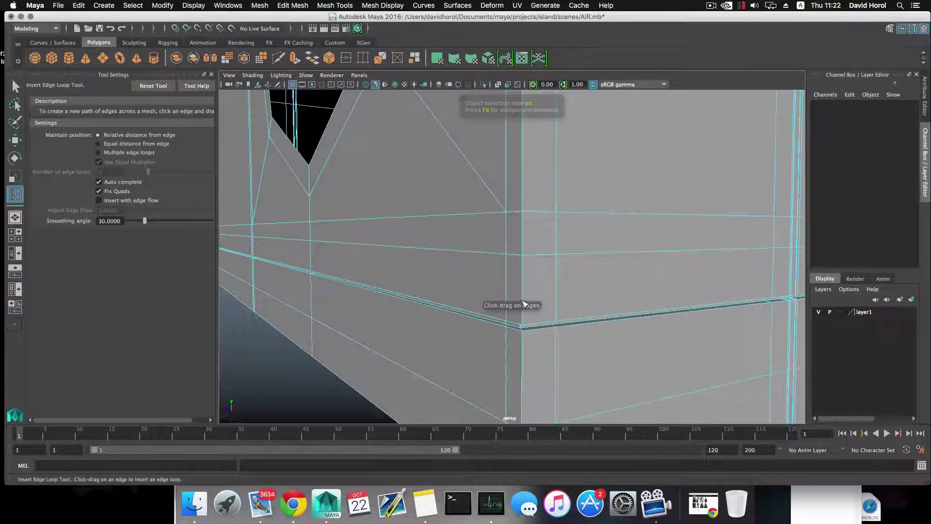
pyautogui.moveTo(524, 310); pyautogui.dragTo(527, 324)
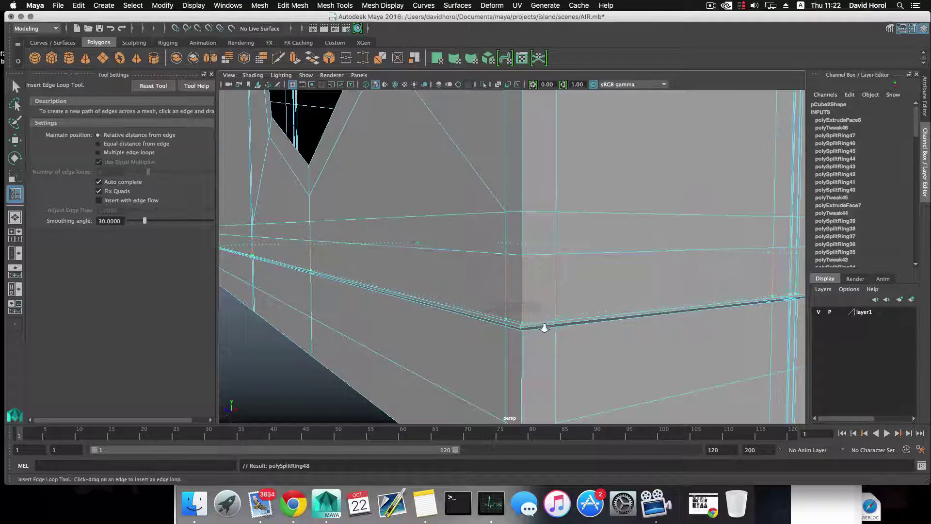
pyautogui.scroll(4, 544, 329)
pyautogui.keyDown('alt'); pyautogui.moveTo(547, 367); pyautogui.dragTo(534, 318, button='middle'); pyautogui.keyUp('alt')
pyautogui.scroll(3, 540, 333)
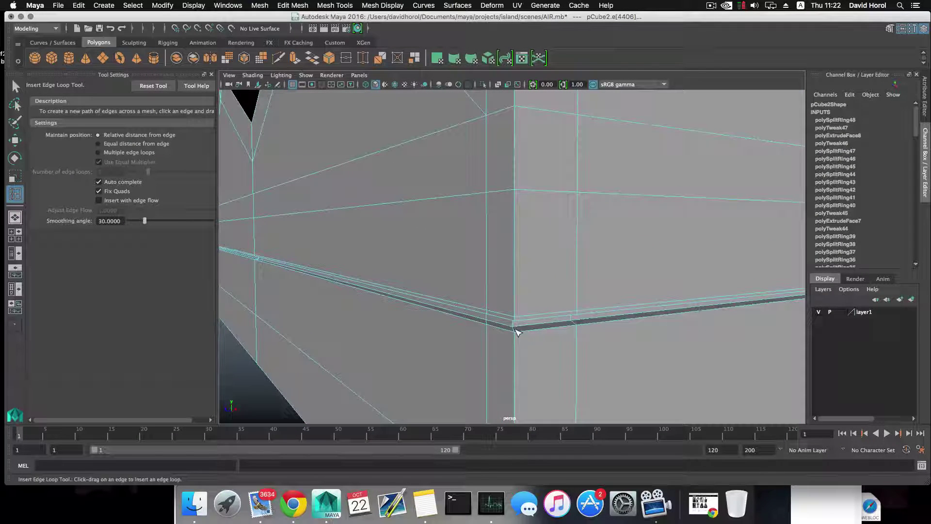
pyautogui.moveTo(516, 330); pyautogui.dragTo(523, 272)
pyautogui.scroll(2, 517, 334)
pyautogui.moveTo(525, 273)
pyautogui.keyDown('alt'); pyautogui.mouseDown(button='middle')
pyautogui.moveTo(514, 297)
pyautogui.moveTo(517, 274)
pyautogui.mouseUp(button='middle'); pyautogui.keyUp('alt')
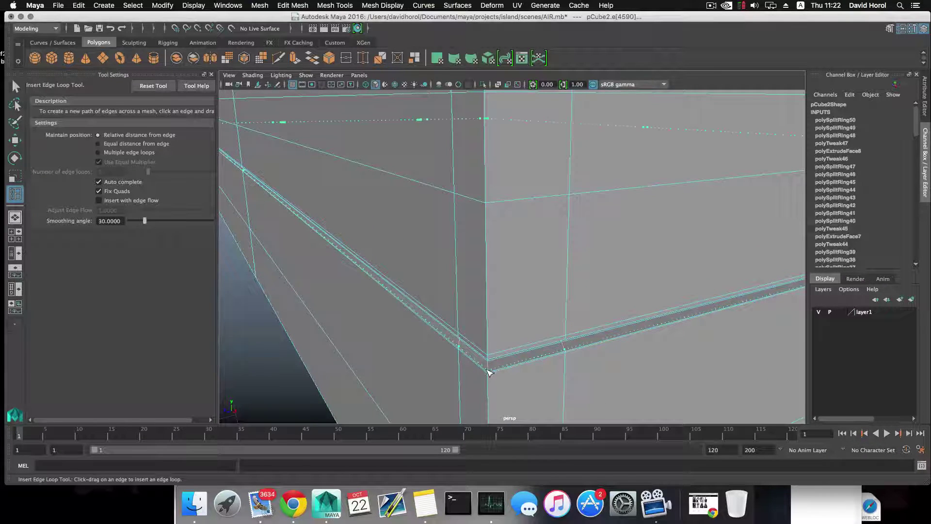
# Step: Insert the remaining supporting edge loops tightly along the bottom groove's lower rim and its inner walls
pyautogui.moveTo(488, 372); pyautogui.dragTo(490, 371)
pyautogui.keyDown('alt'); pyautogui.moveTo(501, 352); pyautogui.dragTo(522, 307, button='middle'); pyautogui.keyUp('alt')
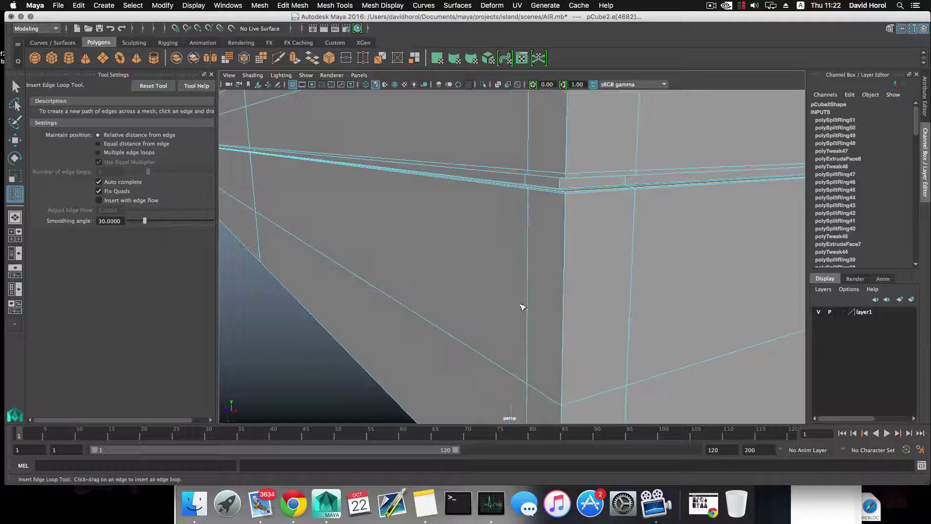
pyautogui.keyDown('alt'); pyautogui.moveTo(592, 197); pyautogui.dragTo(574, 180, button='middle'); pyautogui.keyUp('alt')
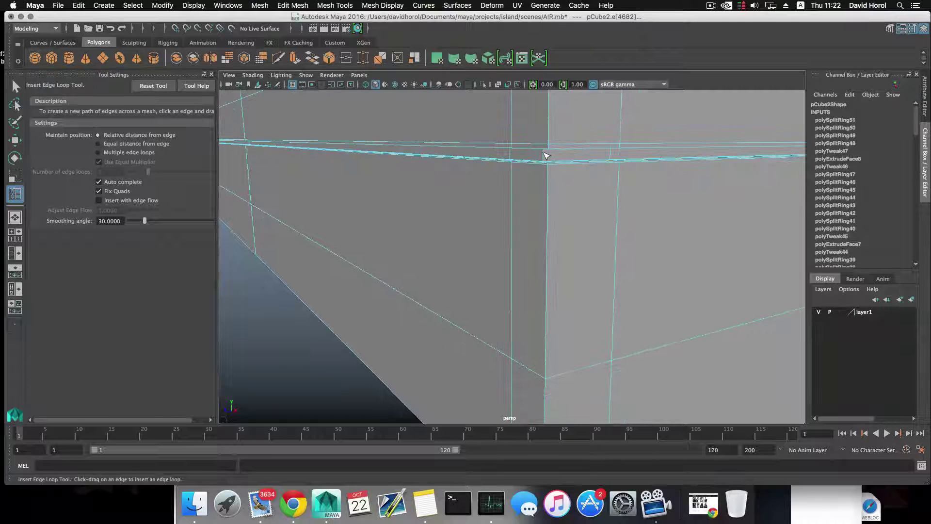
pyautogui.moveTo(546, 156); pyautogui.dragTo(554, 204)
pyautogui.click(545, 161)
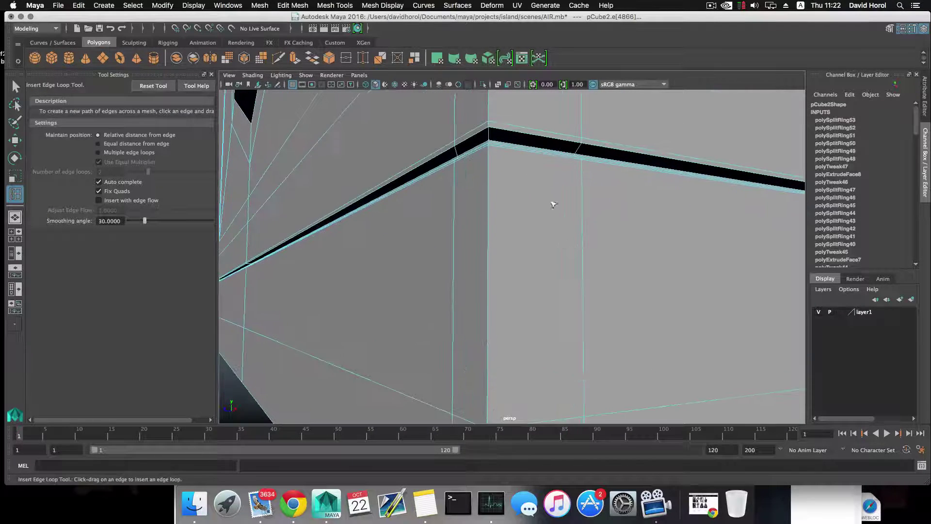
pyautogui.moveTo(490, 130); pyautogui.dragTo(493, 140)
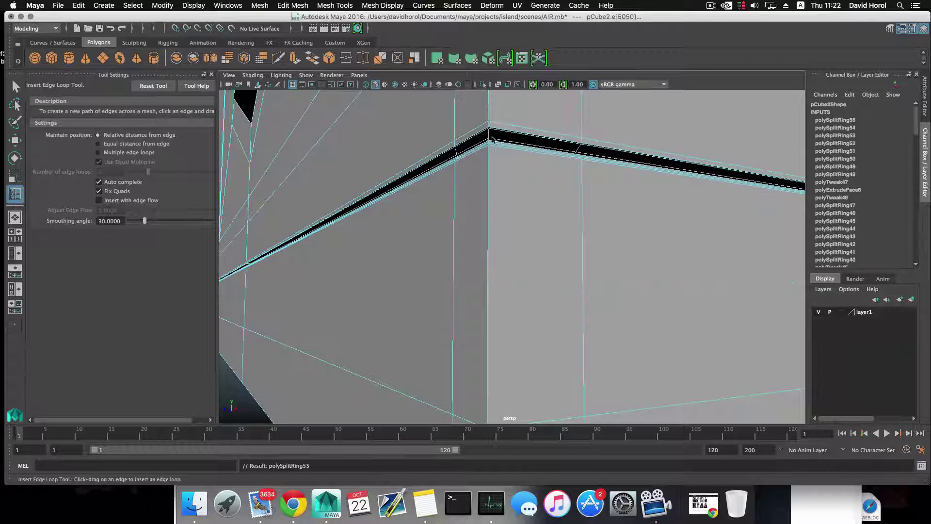
pyautogui.scroll(-8, 500, 154)
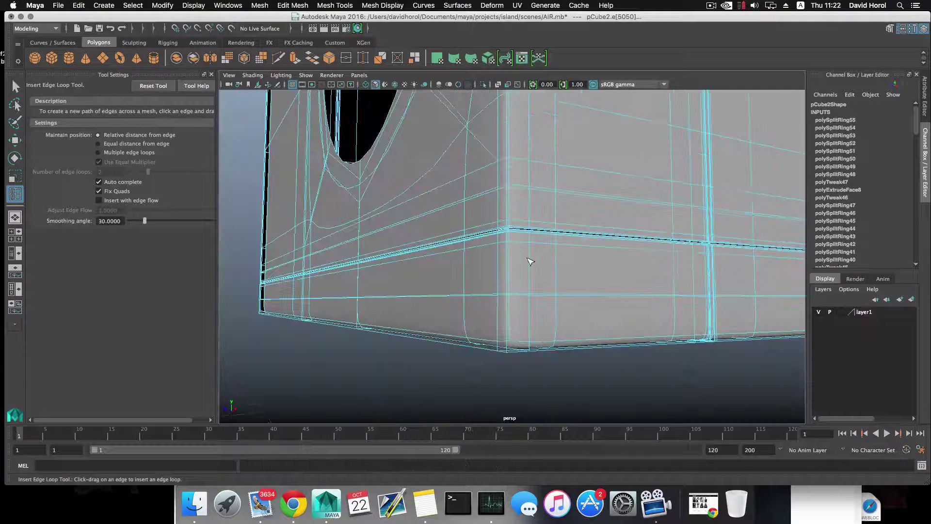
# Step: Examine the whole box smoothed without a selection, then select it and return it to unsmoothed display
pyautogui.press('F8')
pyautogui.keyDown('alt'); pyautogui.moveTo(451, 322); pyautogui.dragTo(516, 380); pyautogui.keyUp('alt')
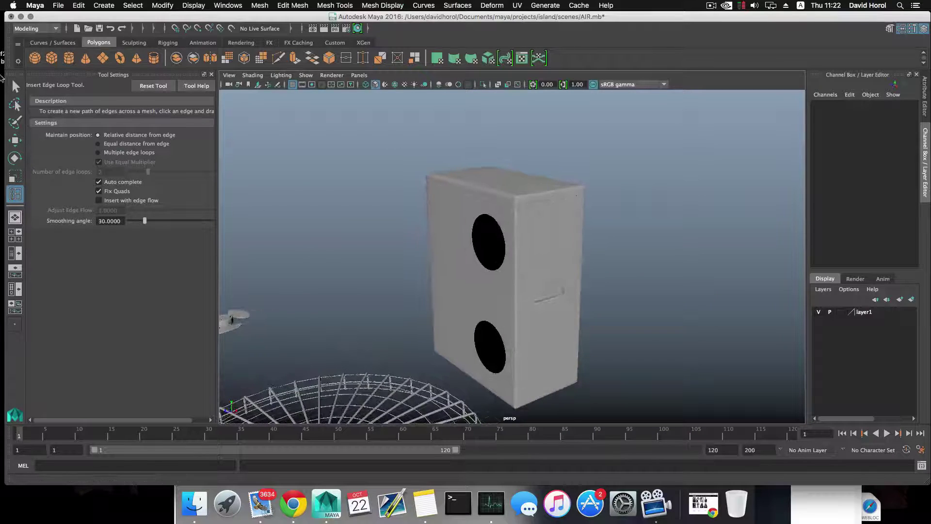
pyautogui.press('q')
pyautogui.click(466, 282)
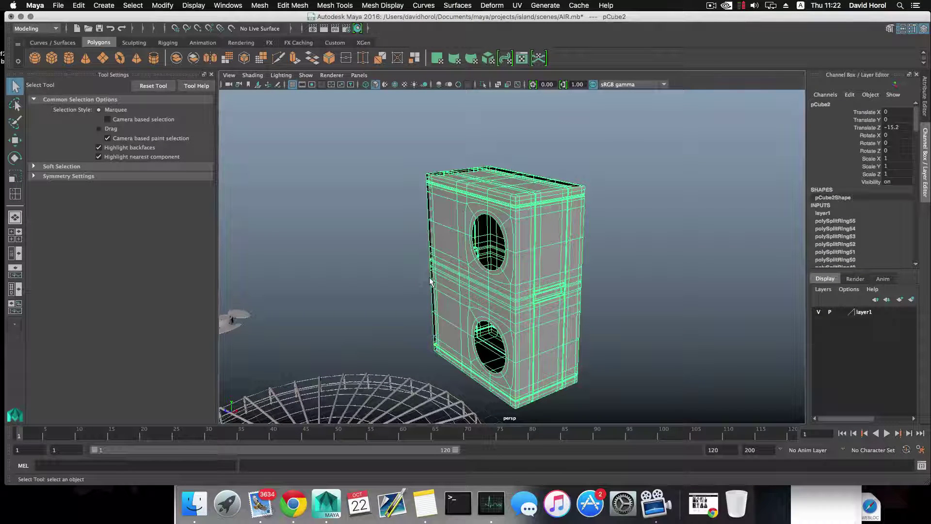
pyautogui.keyDown('alt'); pyautogui.moveTo(429, 277); pyautogui.dragTo(458, 269); pyautogui.keyUp('alt')
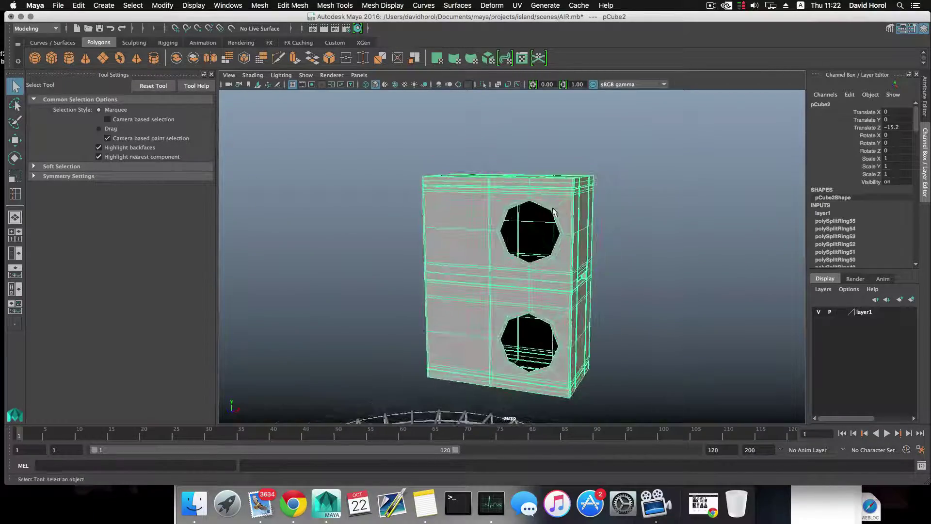
# Step: Switch to edge selection and select the inner border edge loops of the speaker holes on the box's front
pyautogui.keyDown('alt'); pyautogui.moveTo(554, 212); pyautogui.dragTo(526, 276); pyautogui.keyUp('alt')
pyautogui.keyDown('alt'); pyautogui.moveTo(559, 227); pyautogui.dragTo(563, 351); pyautogui.keyUp('alt')
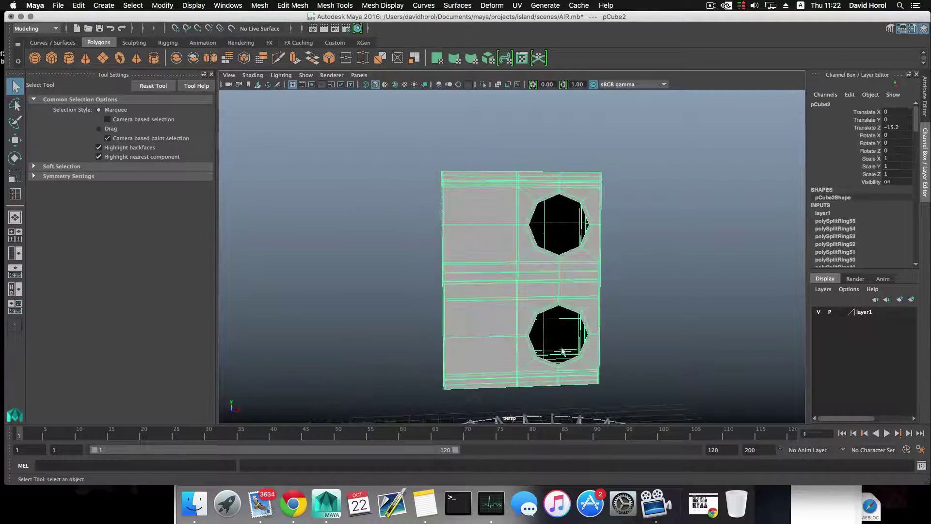
pyautogui.keyDown('alt'); pyautogui.moveTo(558, 292); pyautogui.dragTo(503, 302); pyautogui.keyUp('alt')
pyautogui.keyDown('alt'); pyautogui.moveTo(503, 301); pyautogui.dragTo(633, 339, button='right'); pyautogui.keyUp('alt')
pyautogui.keyDown('alt'); pyautogui.moveTo(565, 240); pyautogui.dragTo(576, 289, button='middle'); pyautogui.keyUp('alt')
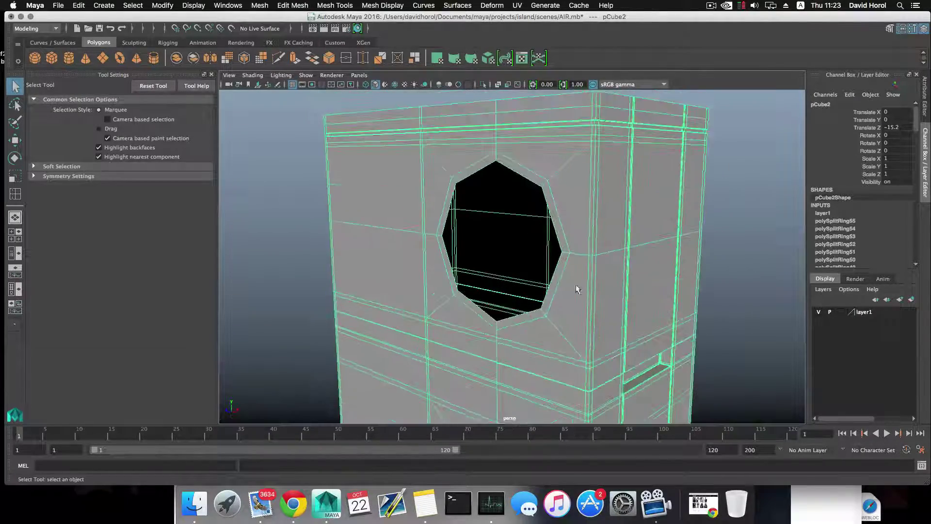
pyautogui.rightClick(562, 247)
pyautogui.moveTo(562, 247); pyautogui.dragTo(559, 240, button='right')
pyautogui.doubleClick(559, 240)
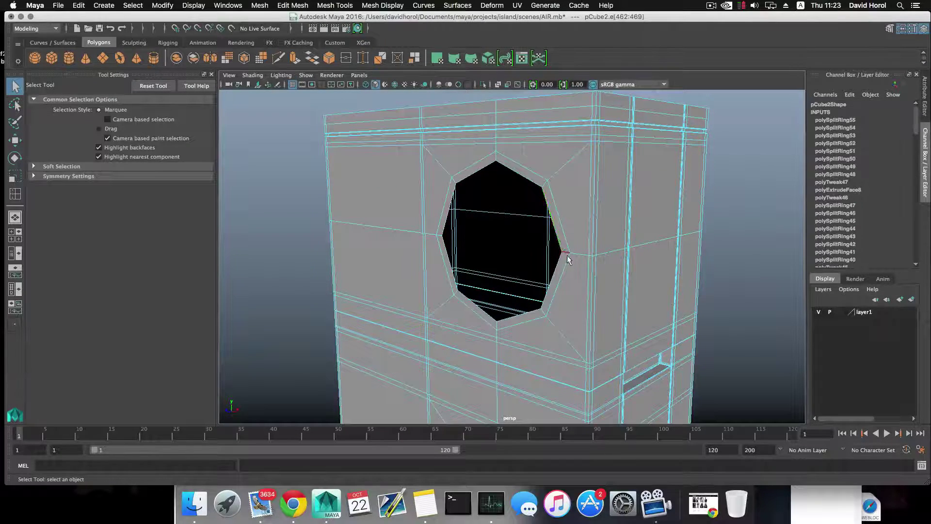
pyautogui.keyDown('alt'); pyautogui.moveTo(561, 253); pyautogui.dragTo(526, 324); pyautogui.keyUp('alt')
pyautogui.keyDown('shift'); pyautogui.doubleClick(494, 295); pyautogui.keyUp('shift')
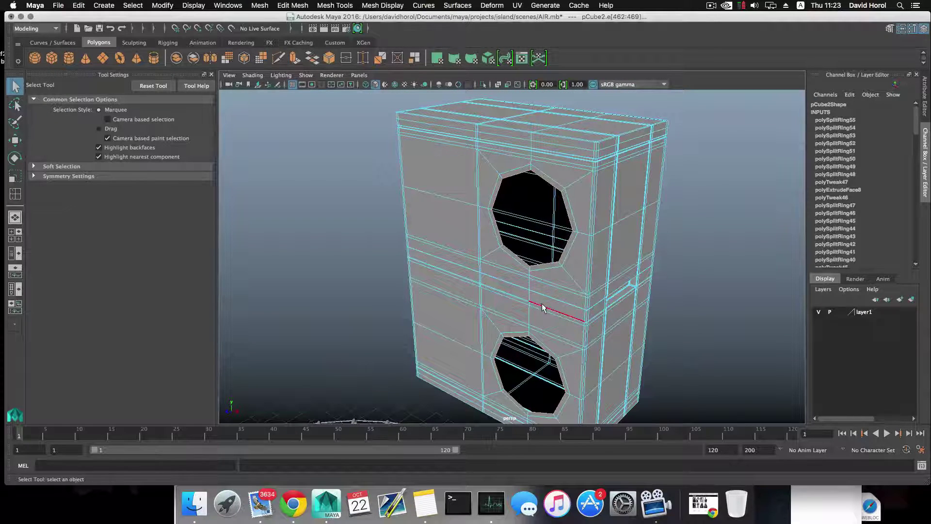
# Step: Extrude the selected hole border edges and move them slightly inward into the box along the depth axis
pyautogui.hotkey('ctrl', 'e')
pyautogui.press('w')
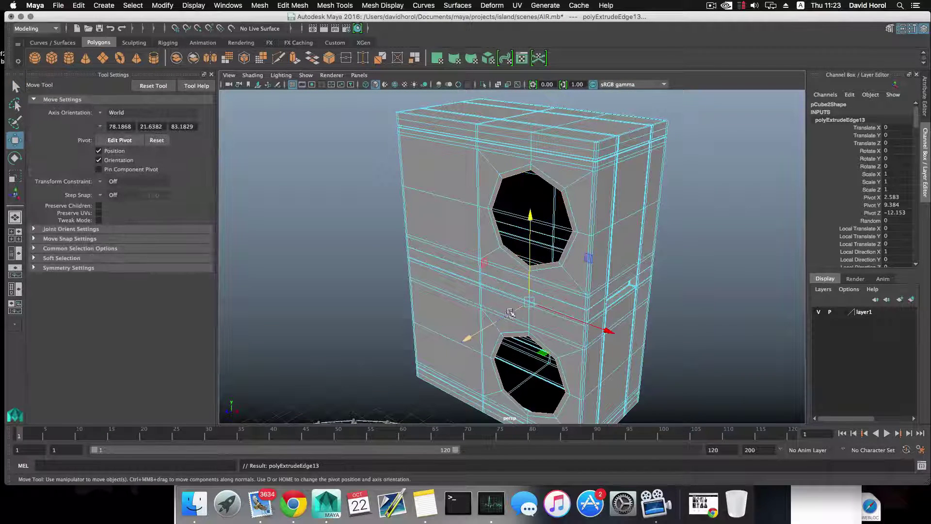
pyautogui.moveTo(508, 316); pyautogui.dragTo(510, 316)
pyautogui.keyDown('alt'); pyautogui.moveTo(506, 291); pyautogui.dragTo(486, 342, button='right'); pyautogui.keyUp('alt')
pyautogui.moveTo(468, 346); pyautogui.dragTo(473, 344)
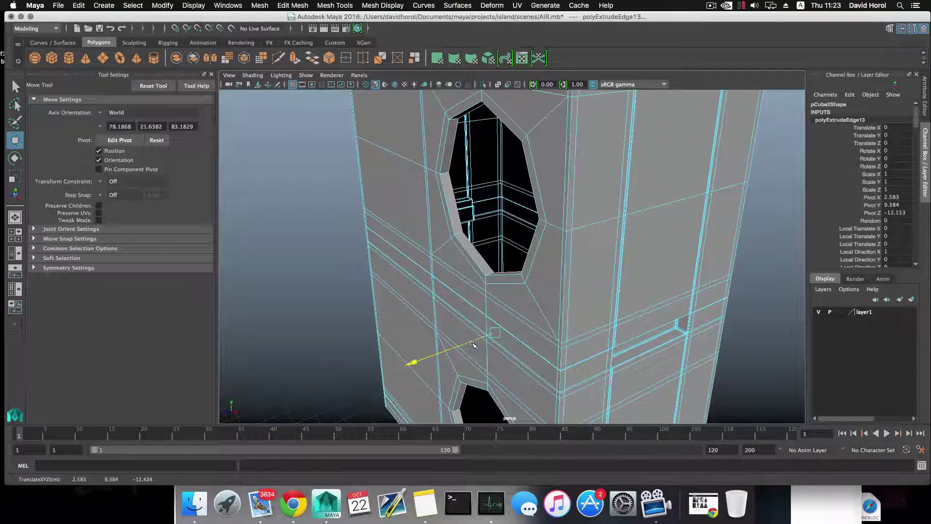
# Step: Extrude the speaker holes' inner border edges again and scale them outward to form a lip behind the front face
pyautogui.click(295, 58)
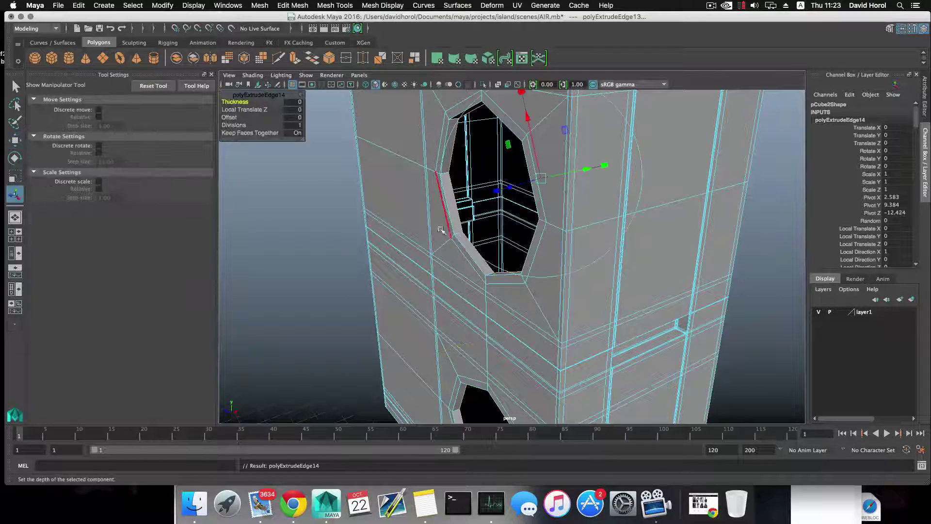
pyautogui.keyDown('alt'); pyautogui.moveTo(535, 200); pyautogui.dragTo(601, 202); pyautogui.keyUp('alt')
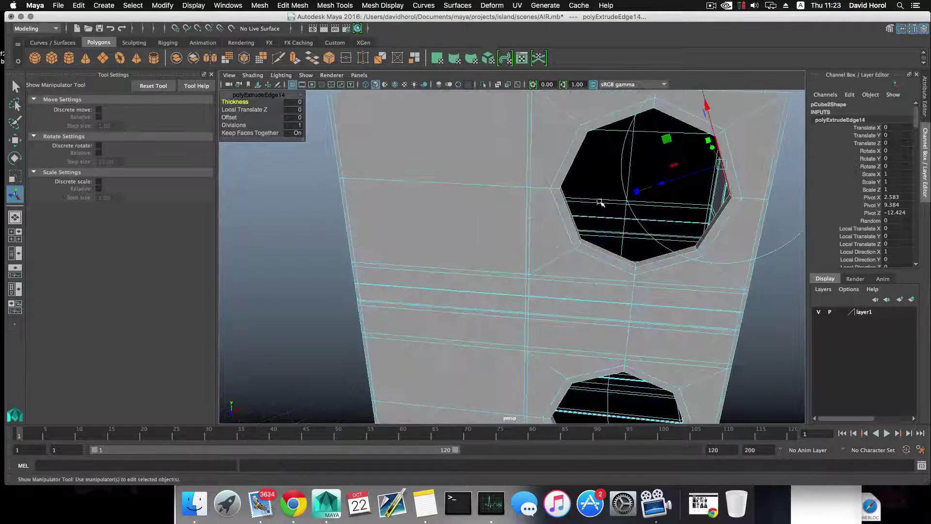
pyautogui.keyDown('alt'); pyautogui.moveTo(599, 201); pyautogui.dragTo(526, 229, button='middle'); pyautogui.keyUp('alt')
pyautogui.keyDown('alt'); pyautogui.moveTo(552, 211); pyautogui.dragTo(490, 253); pyautogui.keyUp('alt')
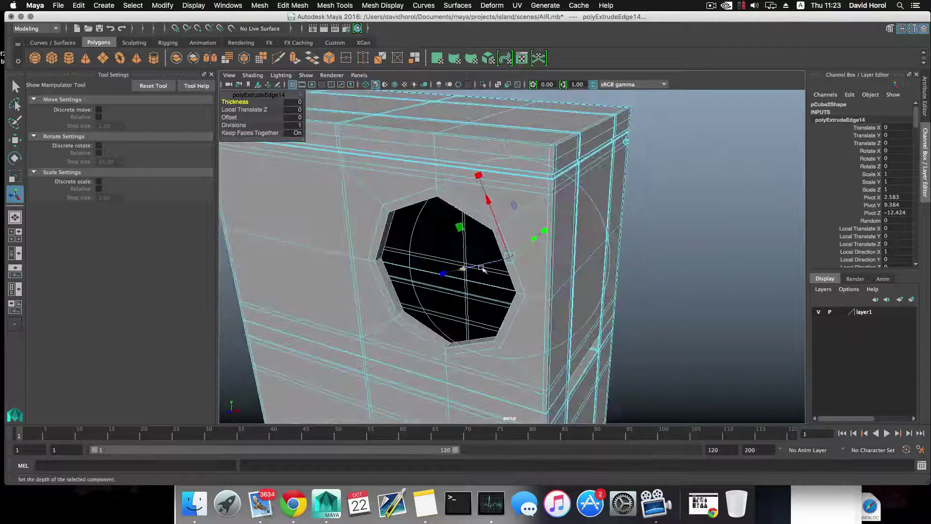
pyautogui.click(510, 259)
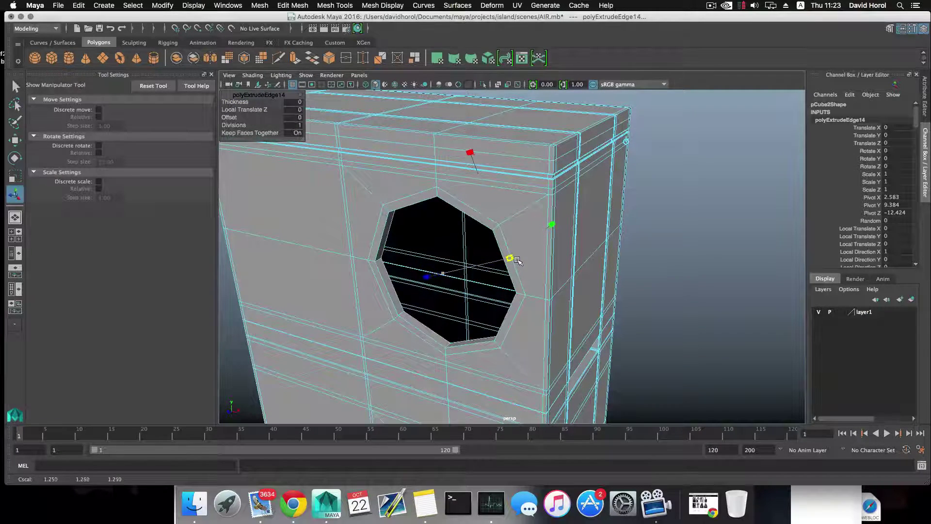
pyautogui.moveTo(518, 261); pyautogui.dragTo(527, 259)
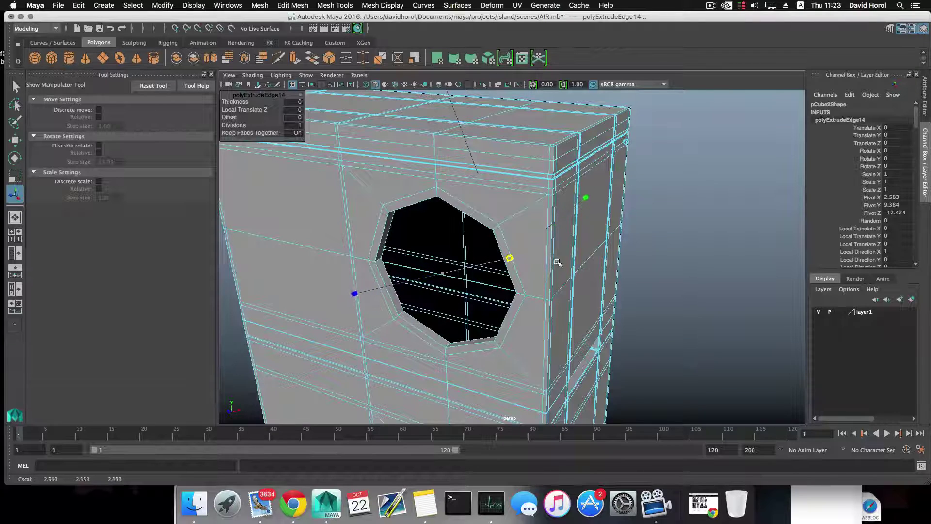
pyautogui.moveTo(603, 257); pyautogui.dragTo(596, 297)
pyautogui.keyDown('alt'); pyautogui.moveTo(527, 258); pyautogui.dragTo(513, 255); pyautogui.keyUp('alt')
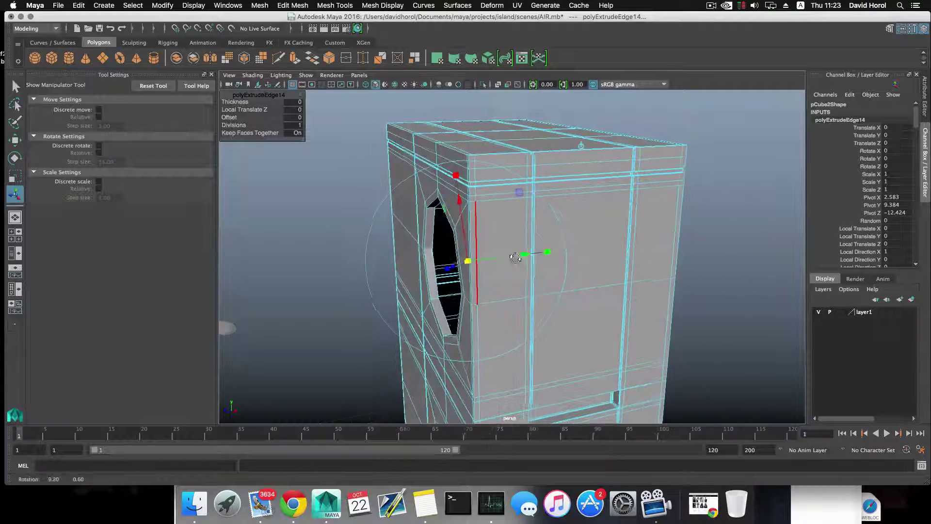
# Step: Extrude the widened hole edges about 0.027 into the box, and extrude them again about 2.63 deeper to form recess walls
pyautogui.click(294, 59)
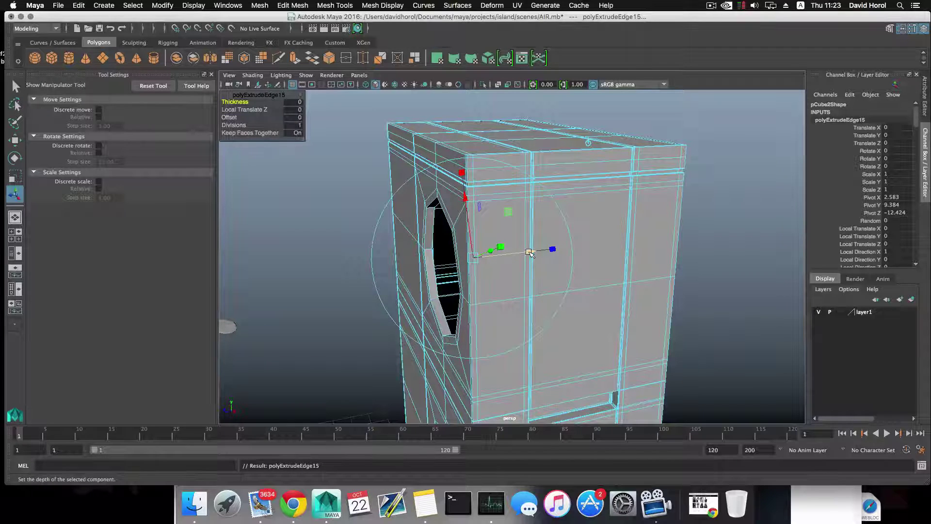
pyautogui.moveTo(528, 252); pyautogui.dragTo(530, 252)
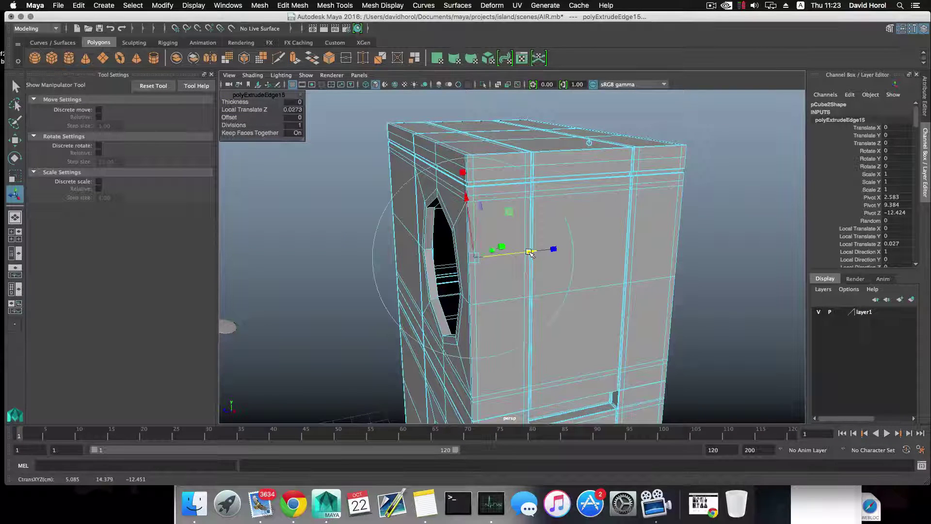
pyautogui.click(295, 59)
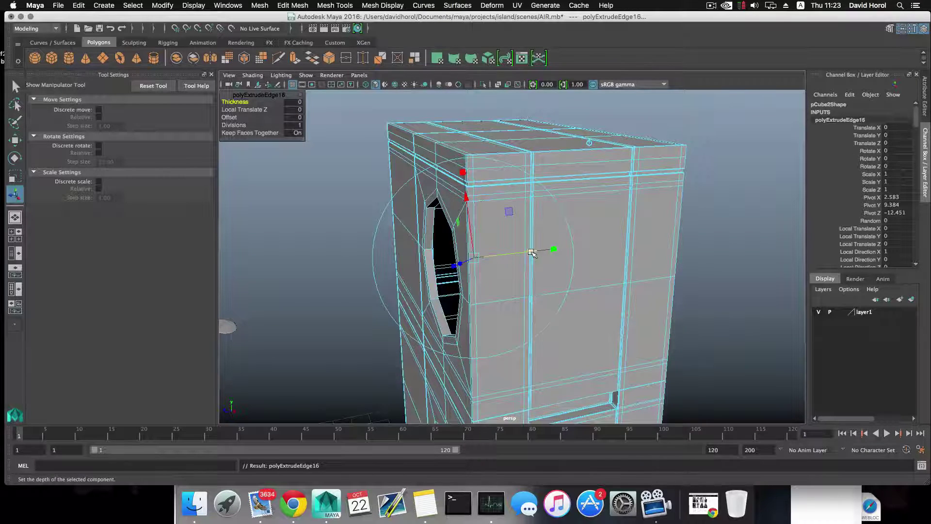
pyautogui.moveTo(532, 253); pyautogui.dragTo(587, 246)
pyautogui.moveTo(461, 250)
pyautogui.keyDown('alt'); pyautogui.mouseDown()
pyautogui.moveTo(486, 248)
pyautogui.moveTo(478, 249)
pyautogui.mouseUp(); pyautogui.keyUp('alt')
pyautogui.moveTo(619, 239); pyautogui.dragTo(653, 236)
pyautogui.keyDown('alt'); pyautogui.moveTo(653, 236); pyautogui.dragTo(563, 238); pyautogui.keyUp('alt')
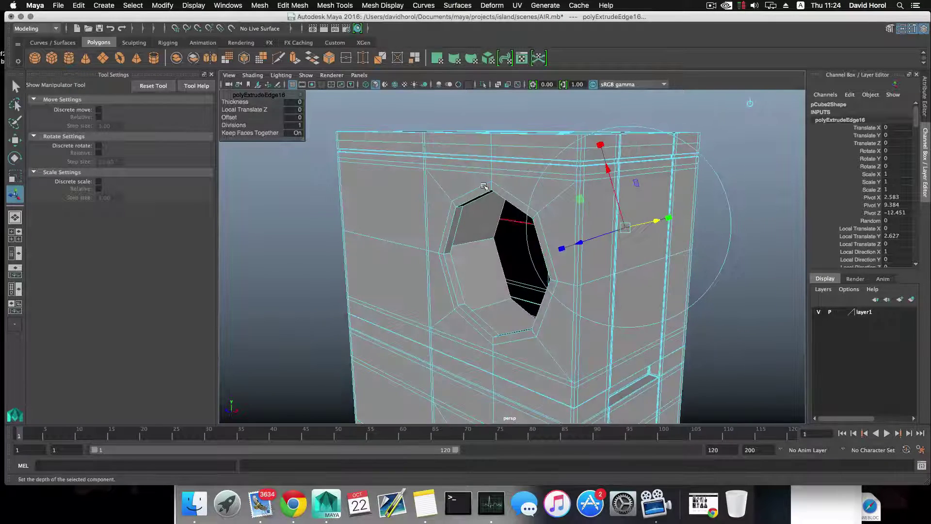
# Step: Extrude the rear edges of the recesses once more and move them slightly deeper along the depth axis
pyautogui.click(295, 59)
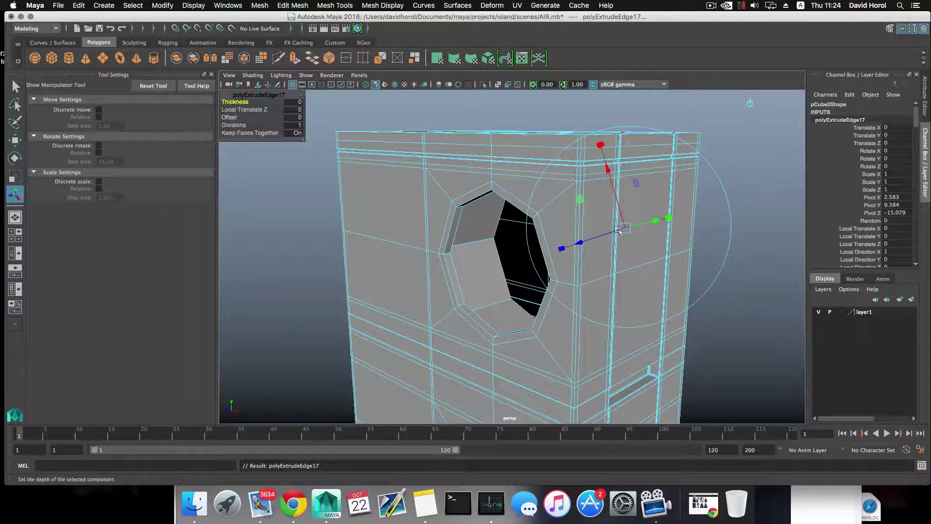
pyautogui.press('w')
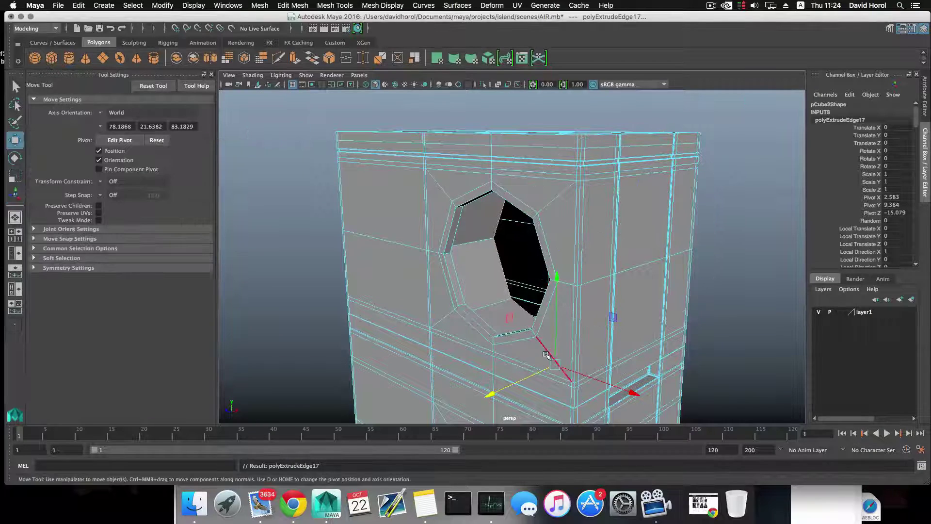
pyautogui.moveTo(490, 395); pyautogui.dragTo(491, 396)
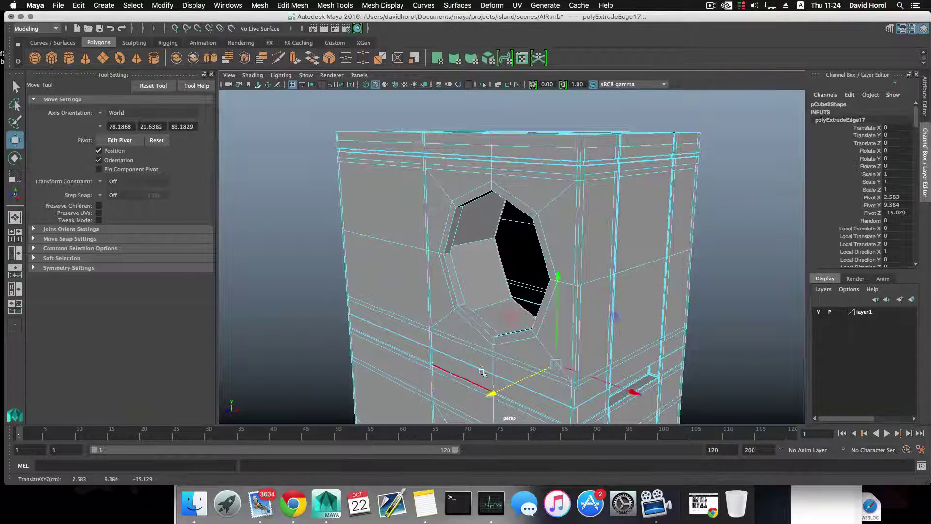
# Step: Close the open backs of both speaker recesses with Fill Hole
pyautogui.scroll(10, 483, 372)
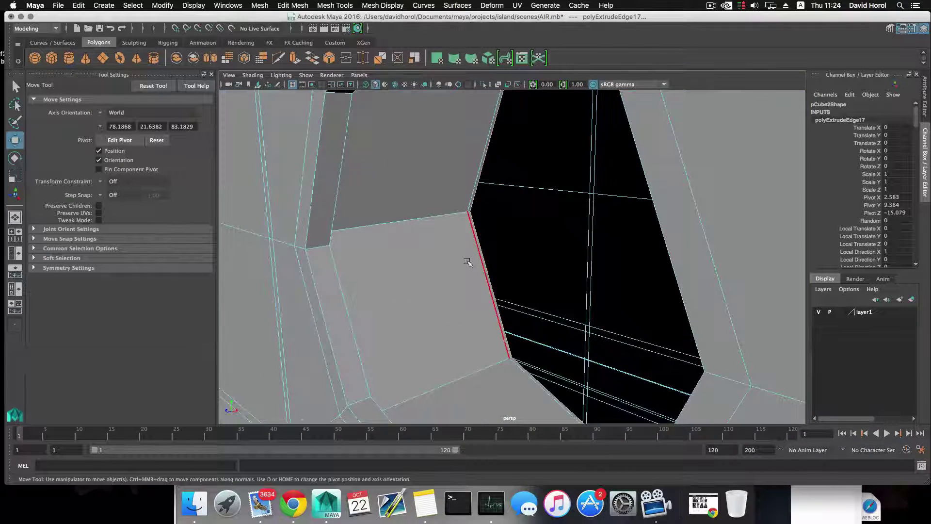
pyautogui.scroll(-5, 468, 262)
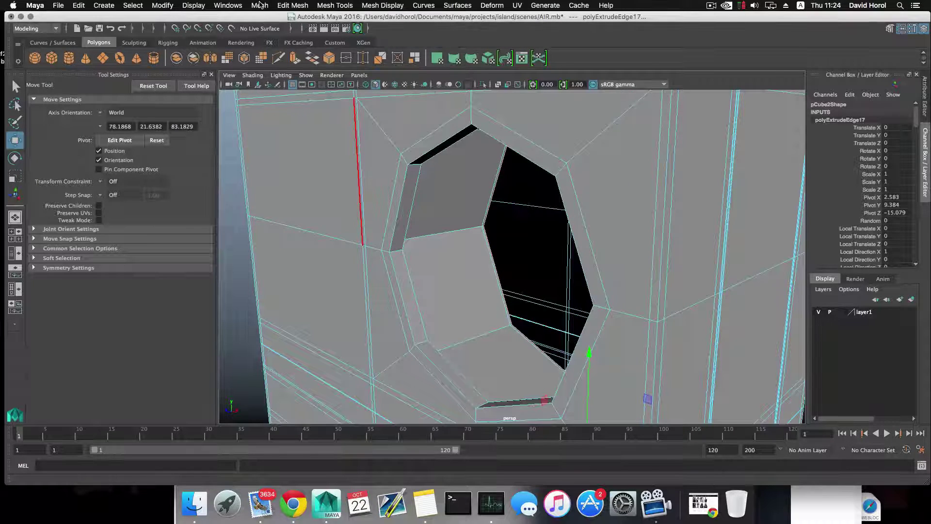
pyautogui.click(260, 6)
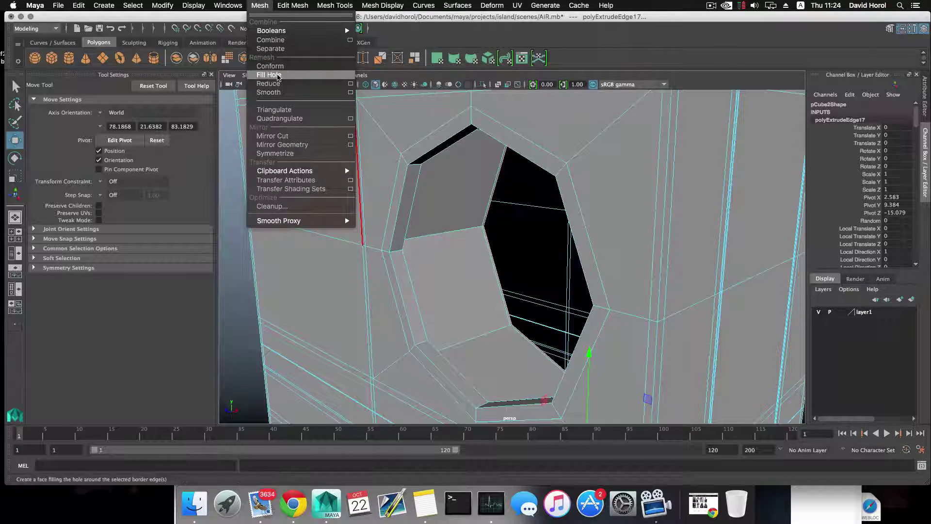
pyautogui.click(269, 75)
pyautogui.scroll(-5, 475, 217)
pyautogui.press('t')
pyautogui.scroll(-5, 475, 217)
pyautogui.keyDown('alt'); pyautogui.moveTo(475, 217); pyautogui.dragTo(495, 197); pyautogui.keyUp('alt')
pyautogui.scroll(7, 528, 208)
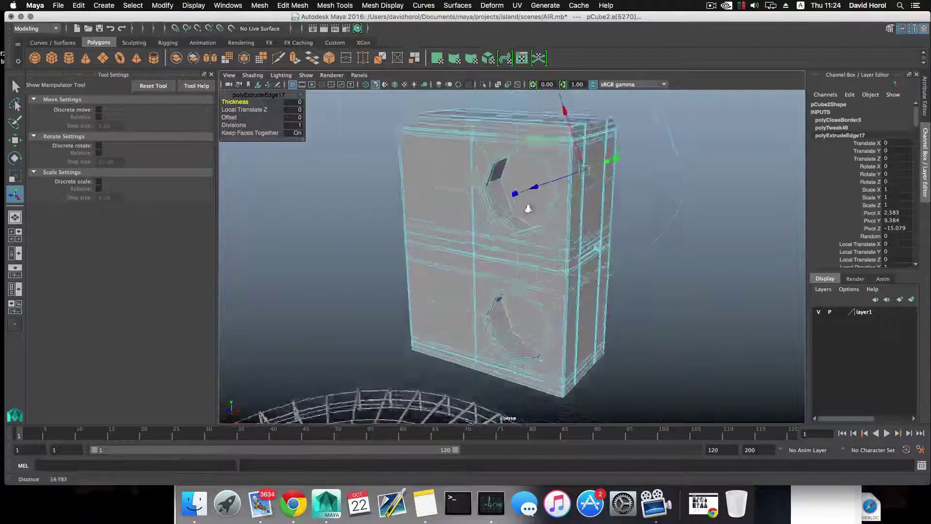
# Step: Select the back faces of both speaker recesses, extrude them and scale them inward to 0.95
pyautogui.moveTo(517, 136); pyautogui.dragTo(517, 163, button='right')
pyautogui.click(558, 140)
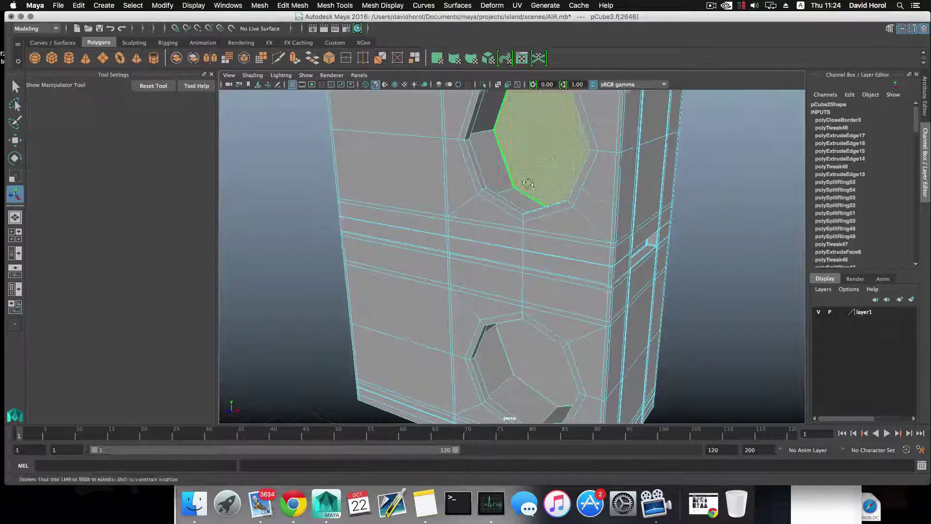
pyautogui.keyDown('shift'); pyautogui.click(529, 336); pyautogui.keyUp('shift')
pyautogui.keyDown('alt'); pyautogui.moveTo(529, 335); pyautogui.dragTo(536, 309, button='middle'); pyautogui.keyUp('alt')
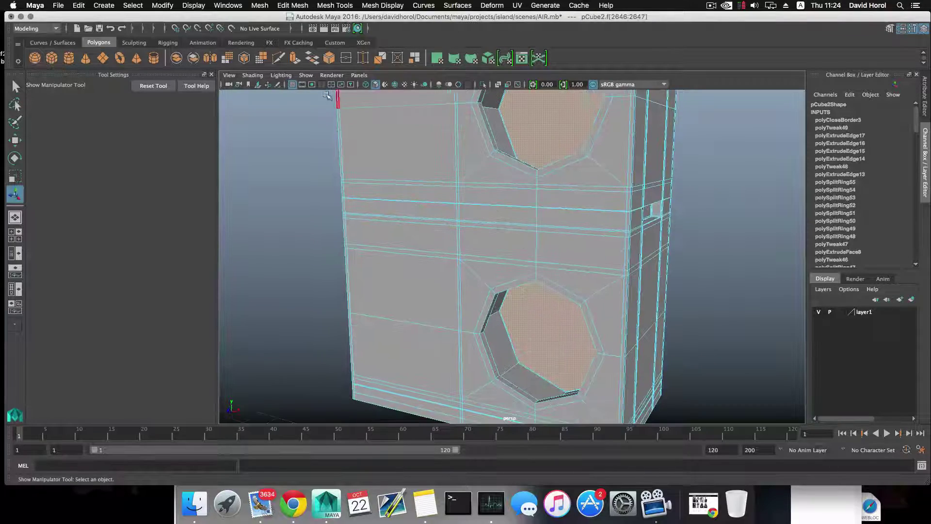
pyautogui.hotkey('ctrl', 'e')
pyautogui.keyDown('alt'); pyautogui.moveTo(520, 173); pyautogui.dragTo(476, 186); pyautogui.keyUp('alt')
pyautogui.click(473, 207)
pyautogui.keyDown('alt'); pyautogui.moveTo(474, 208); pyautogui.dragTo(531, 208, button='right'); pyautogui.keyUp('alt')
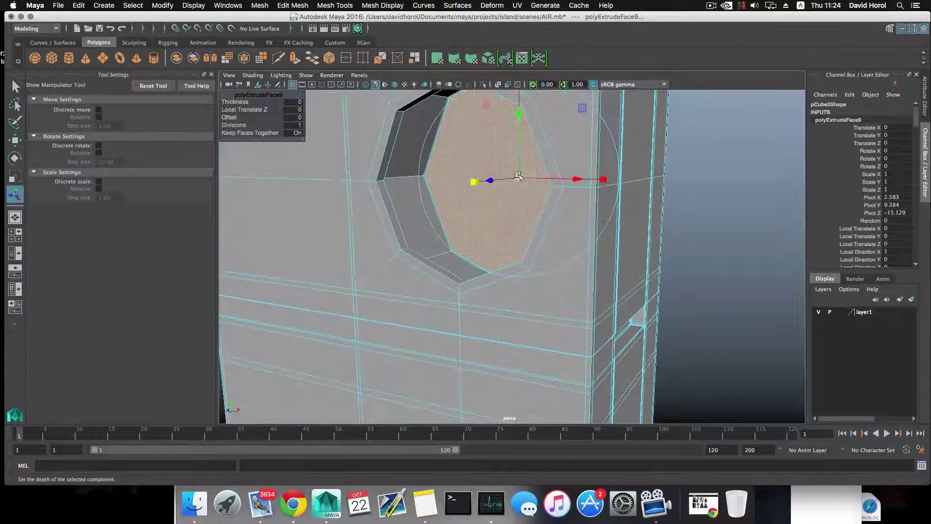
pyautogui.moveTo(519, 176); pyautogui.dragTo(517, 176)
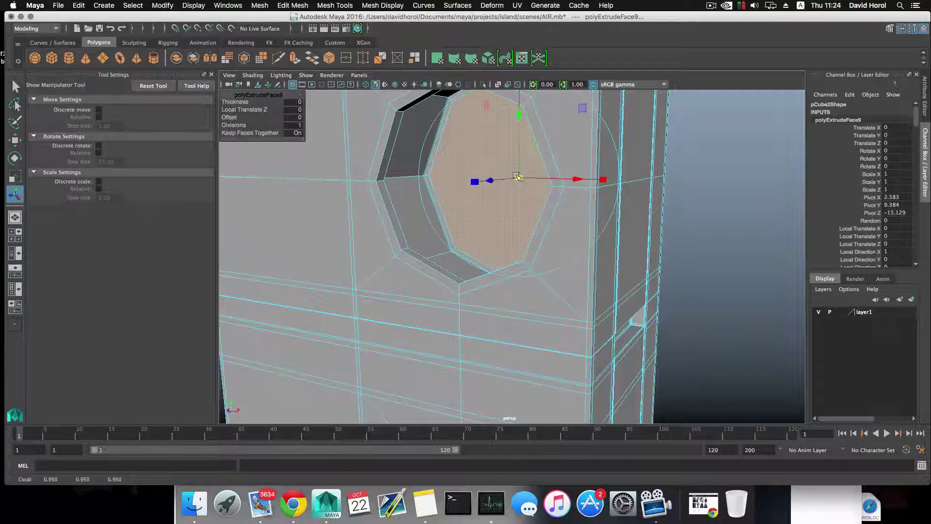
# Step: Poke the back faces of both recesses and return to object selection
pyautogui.click(334, 5)
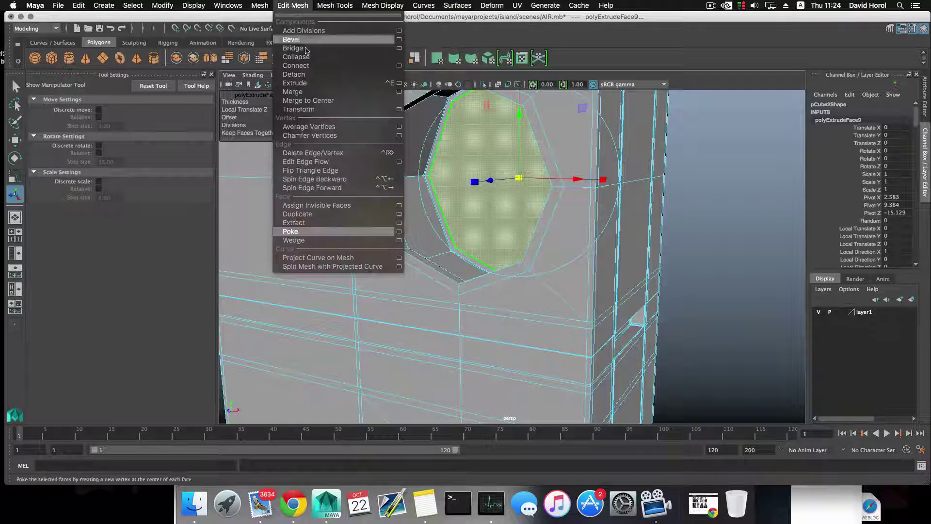
pyautogui.click(331, 235)
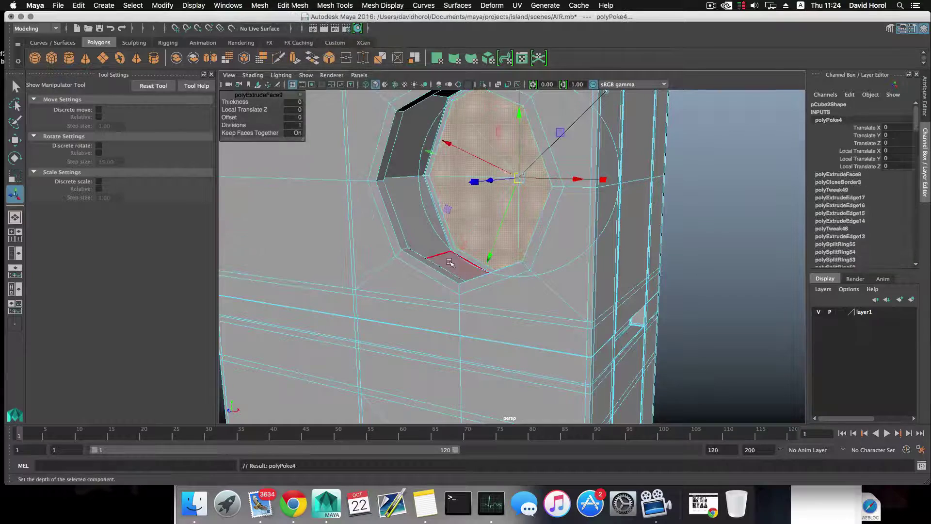
pyautogui.press('F8')
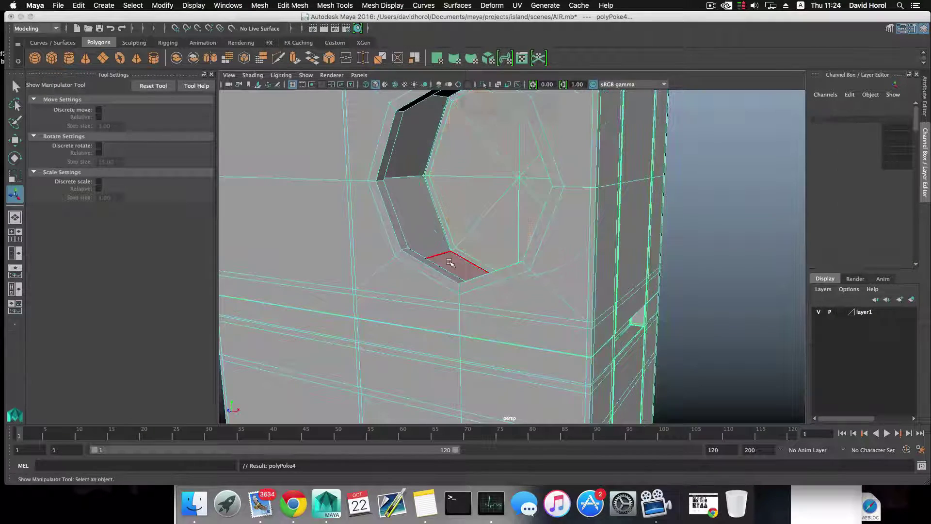
# Step: Insert supporting edge loops tightly along both sides of the upper recess's inner lip and along the hole's thickness
pyautogui.scroll(5, 439, 261)
pyautogui.scroll(4, 440, 262)
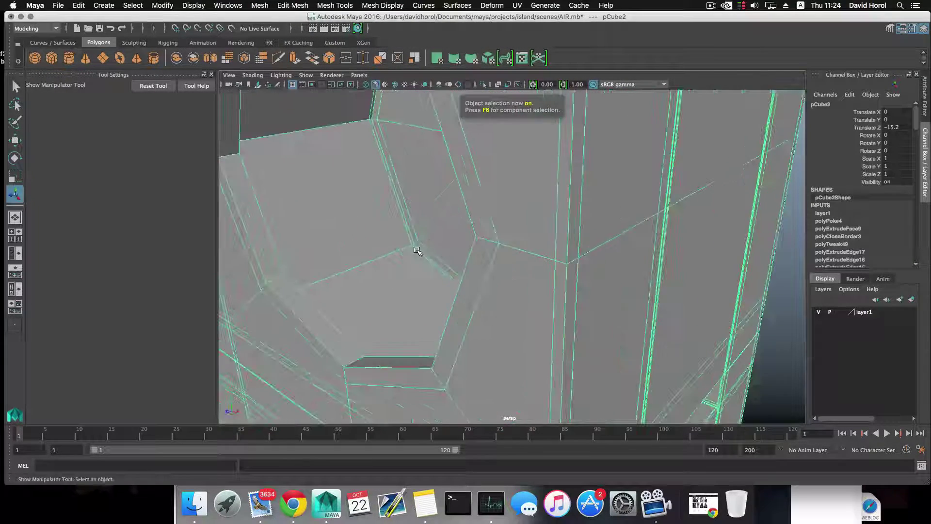
pyautogui.keyDown('alt'); pyautogui.moveTo(417, 249); pyautogui.dragTo(434, 297); pyautogui.keyUp('alt')
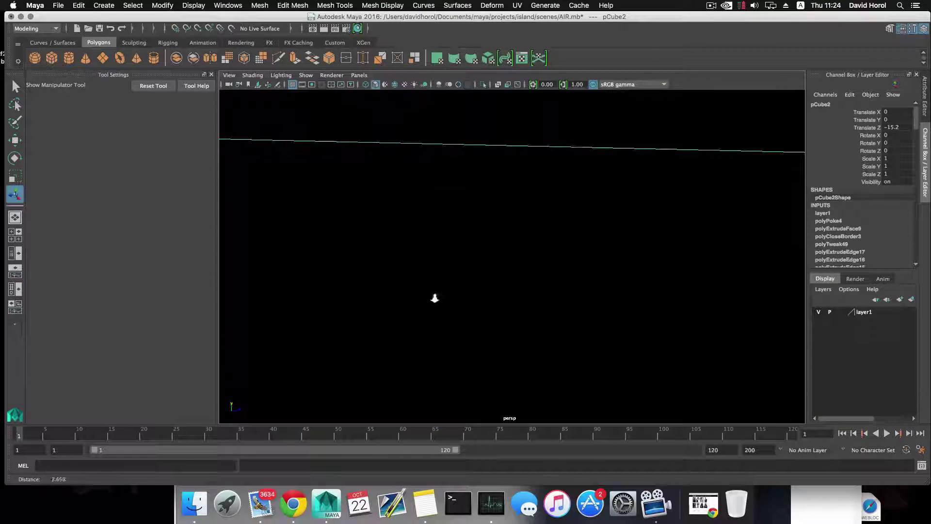
pyautogui.keyDown('alt'); pyautogui.moveTo(434, 297); pyautogui.dragTo(432, 317, button='right'); pyautogui.keyUp('alt')
pyautogui.keyDown('alt'); pyautogui.moveTo(431, 318); pyautogui.dragTo(467, 307); pyautogui.keyUp('alt')
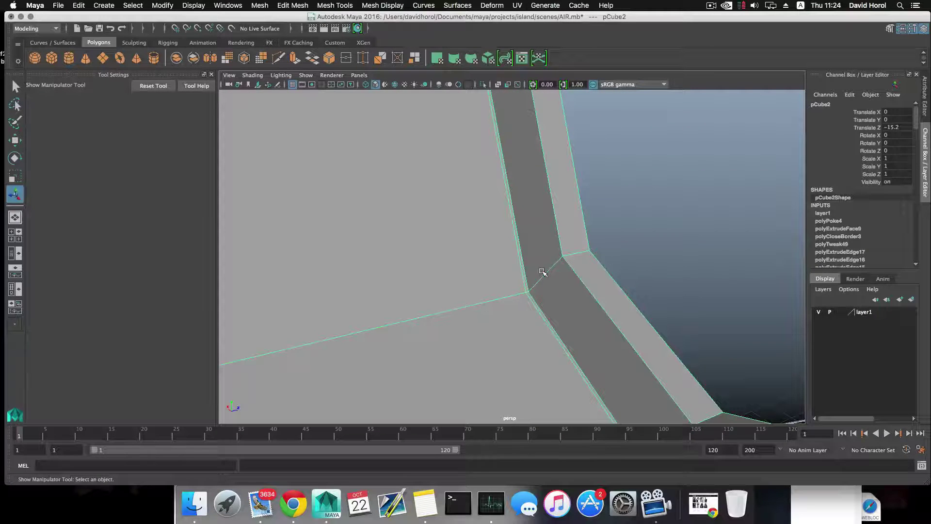
pyautogui.keyDown('shift'); pyautogui.moveTo(542, 271); pyautogui.dragTo(482, 287, button='right'); pyautogui.keyUp('shift')
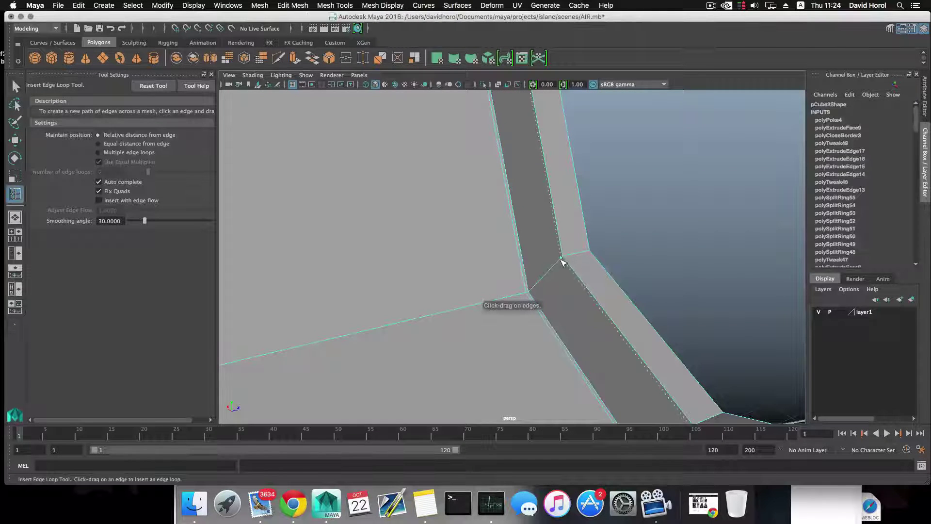
pyautogui.moveTo(562, 263); pyautogui.dragTo(537, 295)
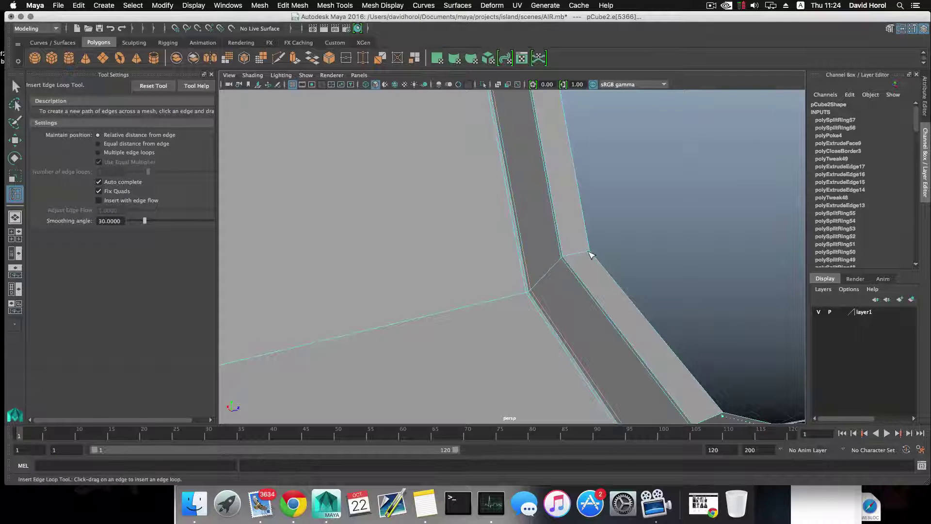
pyautogui.moveTo(591, 255); pyautogui.dragTo(535, 295)
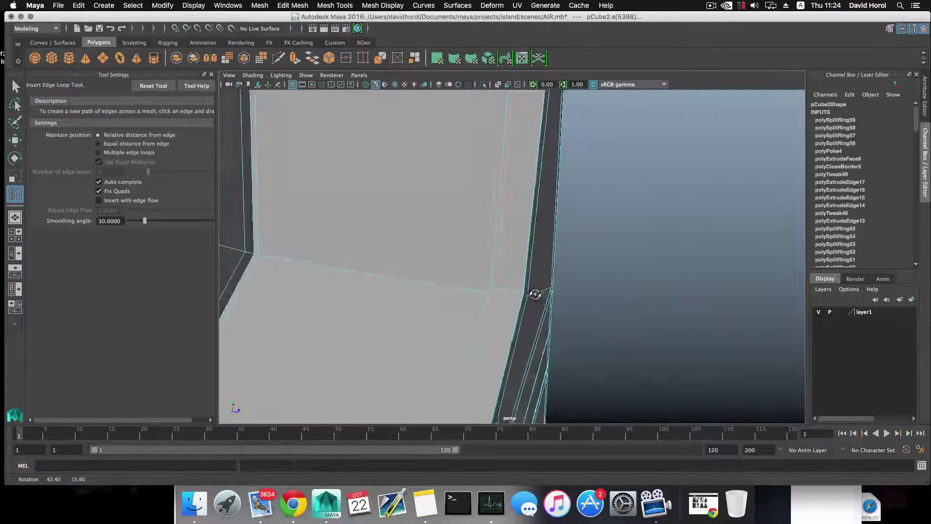
# Step: Insert one more supporting edge loop close to the remaining unsupported edge of the upper hole's rim
pyautogui.keyDown('alt'); pyautogui.moveTo(534, 295); pyautogui.dragTo(700, 355, button='right'); pyautogui.keyUp('alt')
pyautogui.keyDown('alt'); pyautogui.moveTo(588, 339); pyautogui.dragTo(600, 304); pyautogui.keyUp('alt')
pyautogui.keyDown('alt'); pyautogui.moveTo(601, 304); pyautogui.dragTo(636, 343, button='right'); pyautogui.keyUp('alt')
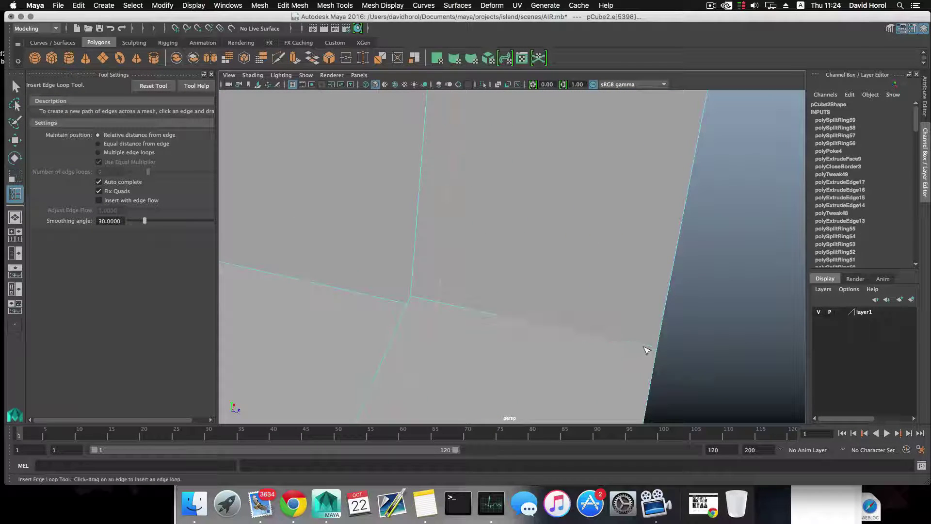
pyautogui.click(651, 354)
pyautogui.scroll(-3, 651, 364)
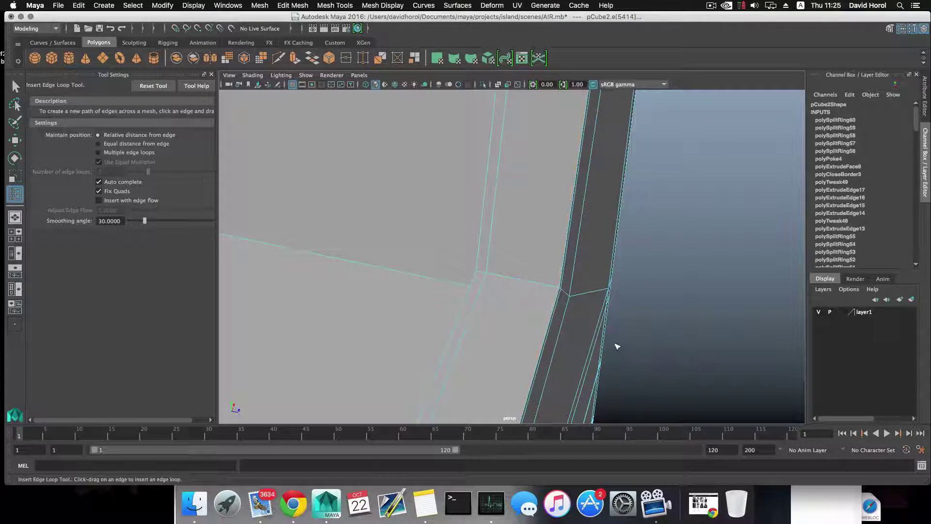
pyautogui.scroll(-3, 615, 345)
# Step: Insert supporting edge loops tightly along both sides of the lower recess's inner lip and along the hole's thickness
pyautogui.keyDown('alt'); pyautogui.moveTo(594, 338); pyautogui.dragTo(453, 296); pyautogui.keyUp('alt')
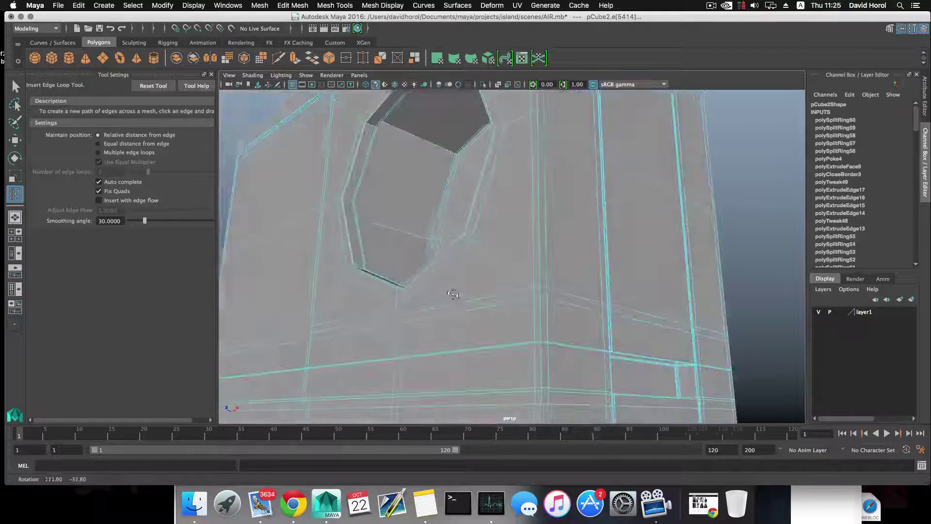
pyautogui.scroll(-4, 458, 303)
pyautogui.keyDown('alt'); pyautogui.moveTo(459, 304); pyautogui.dragTo(493, 201, button='middle'); pyautogui.keyUp('alt')
pyautogui.keyDown('alt'); pyautogui.moveTo(501, 318); pyautogui.dragTo(507, 202, button='middle'); pyautogui.keyUp('alt')
pyautogui.keyDown('alt'); pyautogui.moveTo(570, 407); pyautogui.dragTo(661, 381, button='right'); pyautogui.keyUp('alt')
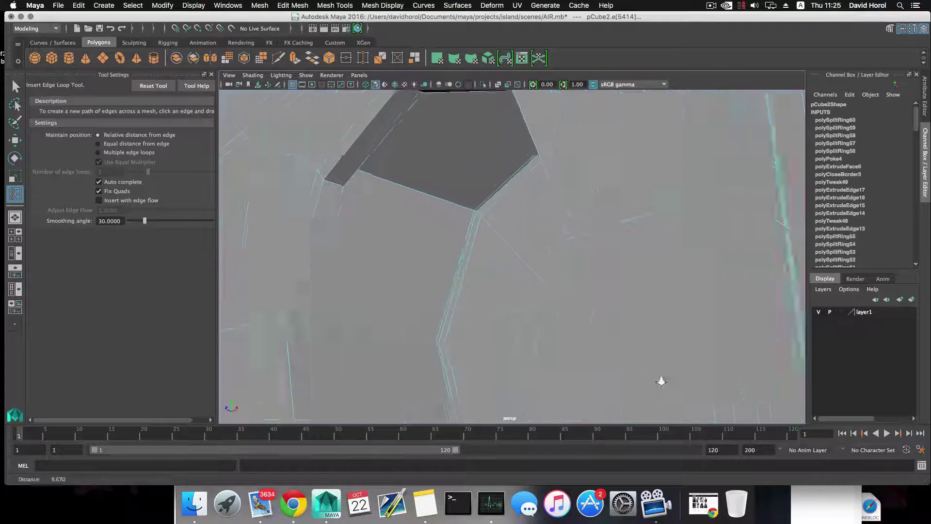
pyautogui.keyDown('alt'); pyautogui.moveTo(640, 376); pyautogui.dragTo(636, 334); pyautogui.keyUp('alt')
pyautogui.moveTo(452, 249); pyautogui.dragTo(422, 244)
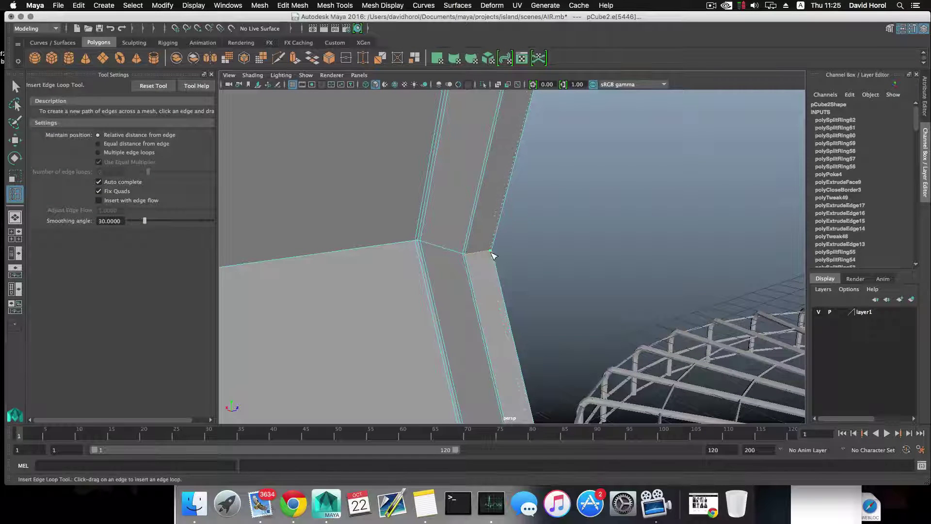
pyautogui.moveTo(485, 255); pyautogui.dragTo(358, 256)
pyautogui.scroll(-3, 481, 293)
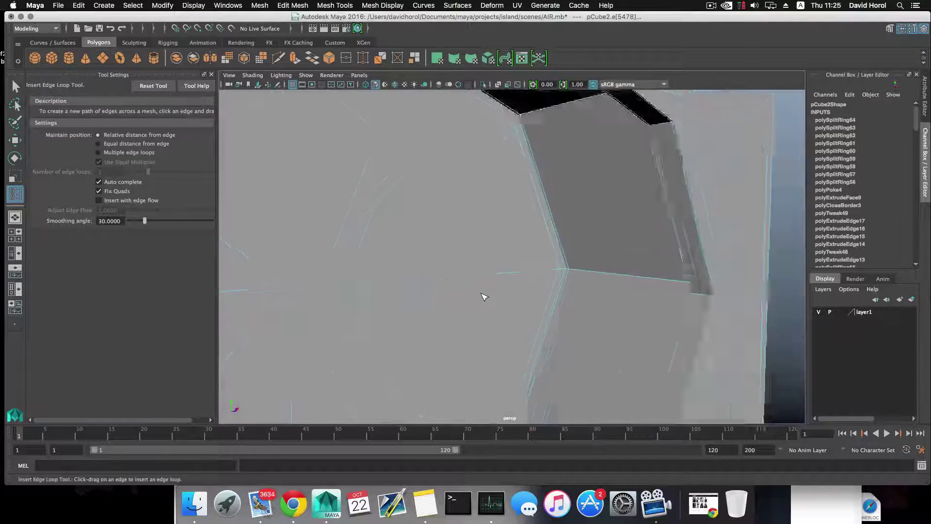
# Step: Insert one more supporting edge loop close to the unsupported edge of the lower hole's rim
pyautogui.scroll(-2, 484, 297)
pyautogui.keyDown('alt'); pyautogui.moveTo(514, 291); pyautogui.dragTo(449, 317); pyautogui.keyUp('alt')
pyautogui.scroll(-4, 499, 286)
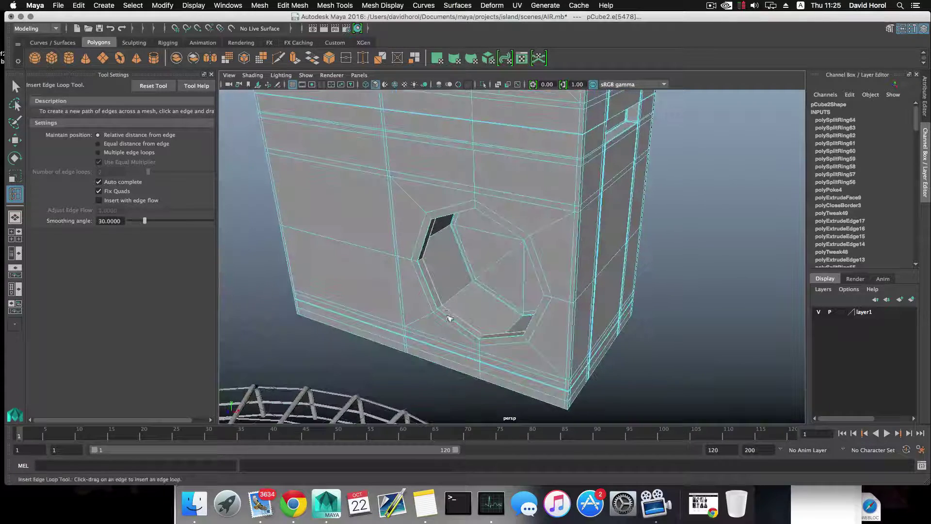
pyautogui.scroll(3, 468, 281)
pyautogui.keyDown('alt'); pyautogui.moveTo(486, 273); pyautogui.dragTo(507, 250); pyautogui.keyUp('alt')
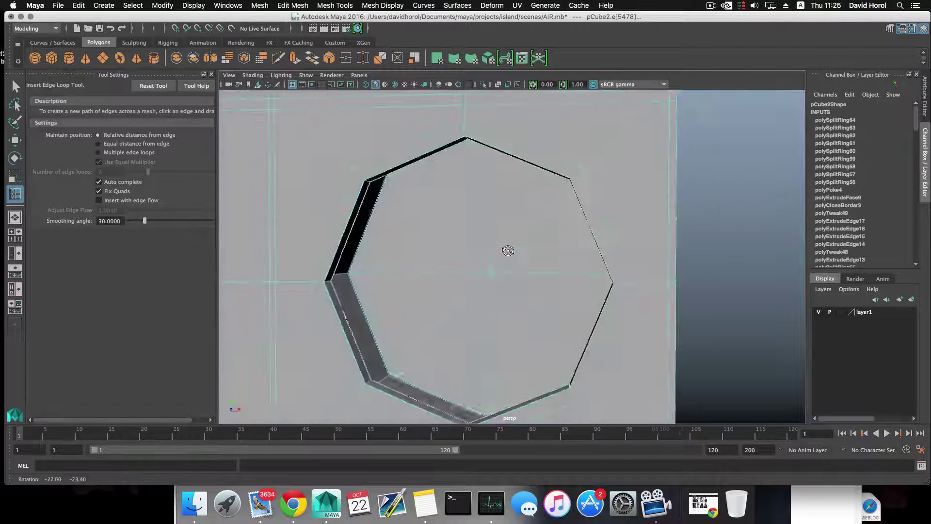
pyautogui.scroll(3, 522, 276)
pyautogui.keyDown('alt'); pyautogui.moveTo(565, 248); pyautogui.dragTo(585, 211); pyautogui.keyUp('alt')
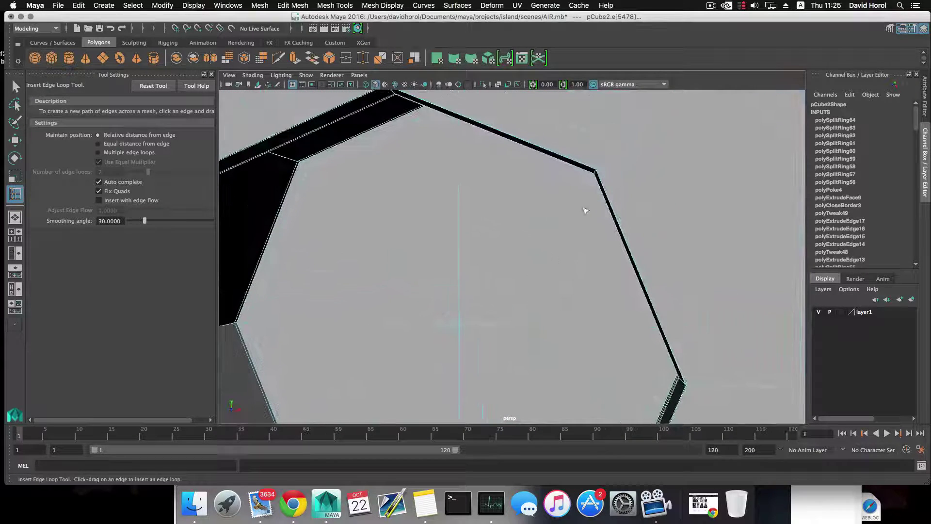
pyautogui.click(598, 171)
# Step: Turn on smooth preview for the box, return to object selection and deselect it
pyautogui.scroll(-3, 612, 212)
pyautogui.keyDown('alt'); pyautogui.moveTo(610, 208); pyautogui.dragTo(562, 304, button='middle'); pyautogui.keyUp('alt')
pyautogui.scroll(-2, 562, 304)
pyautogui.scroll(5, 520, 292)
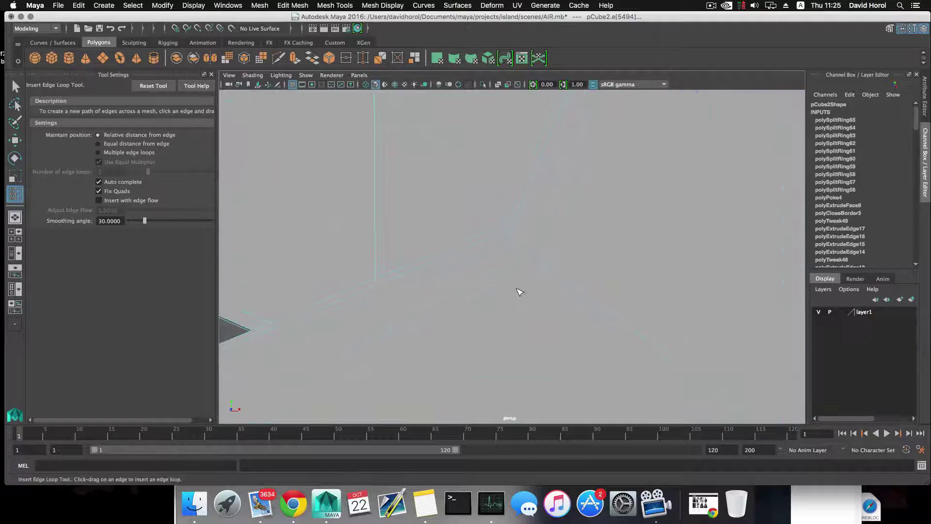
pyautogui.scroll(-5, 533, 259)
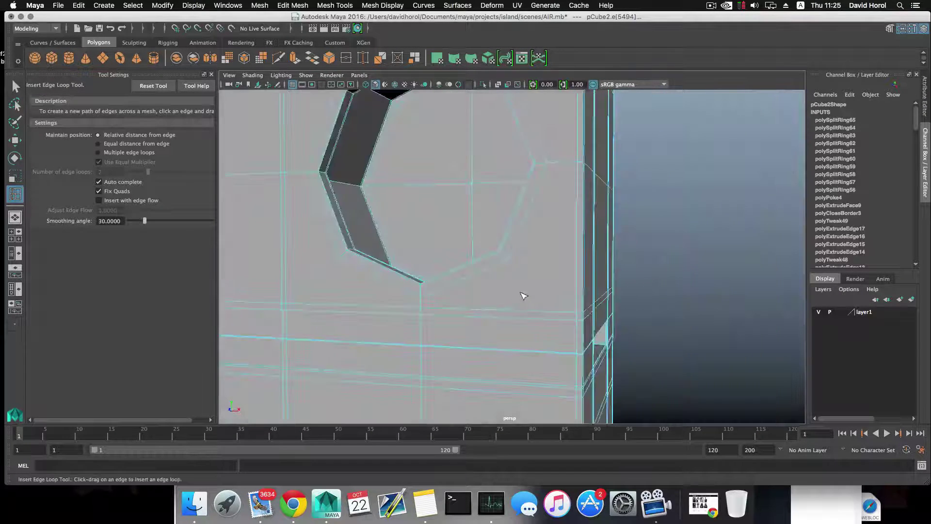
pyautogui.press('3')
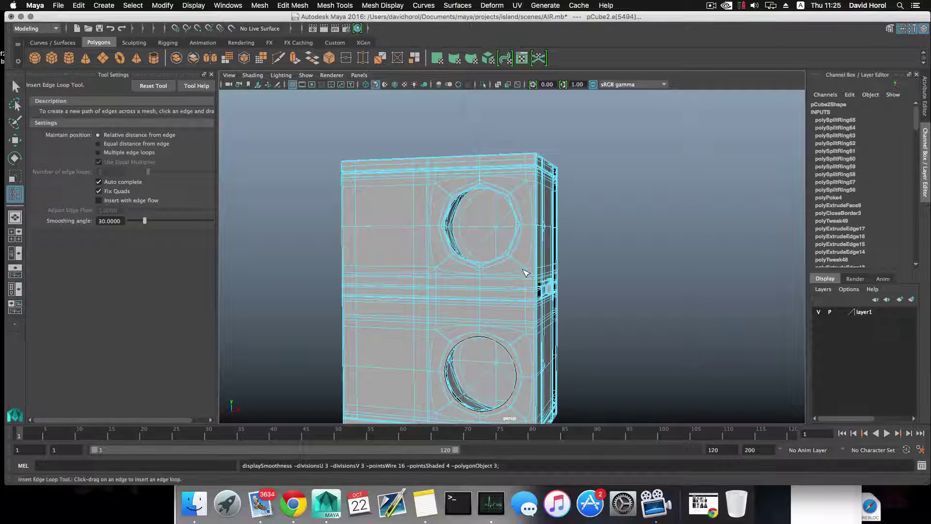
pyautogui.press('F8')
pyautogui.keyDown('alt'); pyautogui.moveTo(480, 316); pyautogui.dragTo(382, 316); pyautogui.keyUp('alt')
pyautogui.press('q')
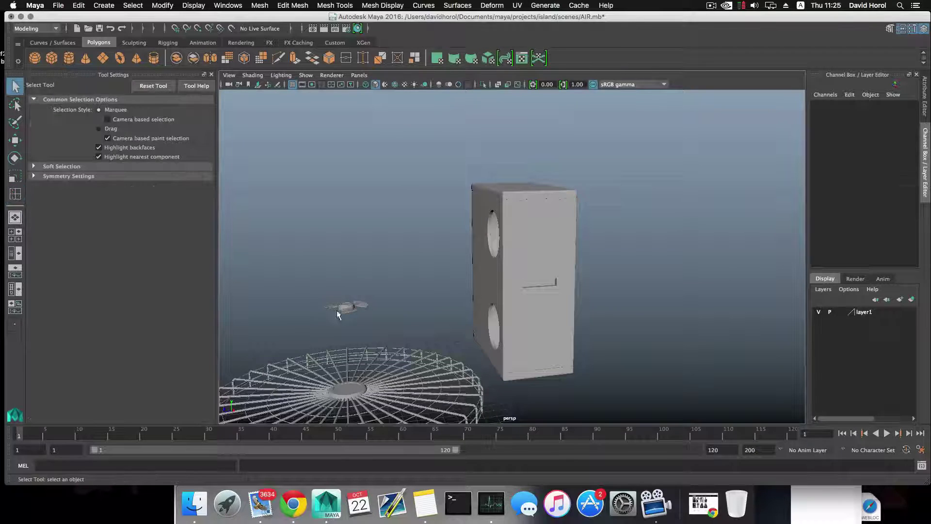
# Step: Select the small fan propeller and rotate it 90 degrees about the X axis
pyautogui.click(345, 311)
pyautogui.press('e')
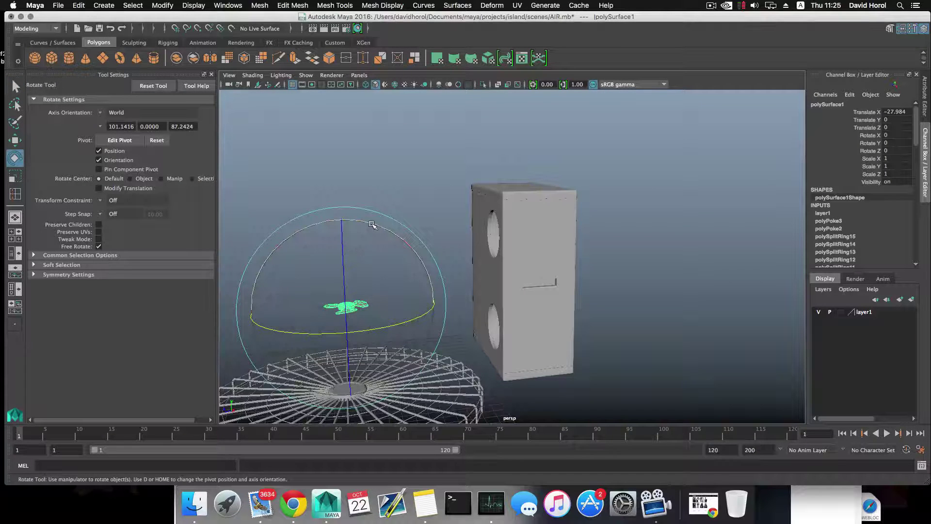
pyautogui.moveTo(372, 225); pyautogui.dragTo(315, 220)
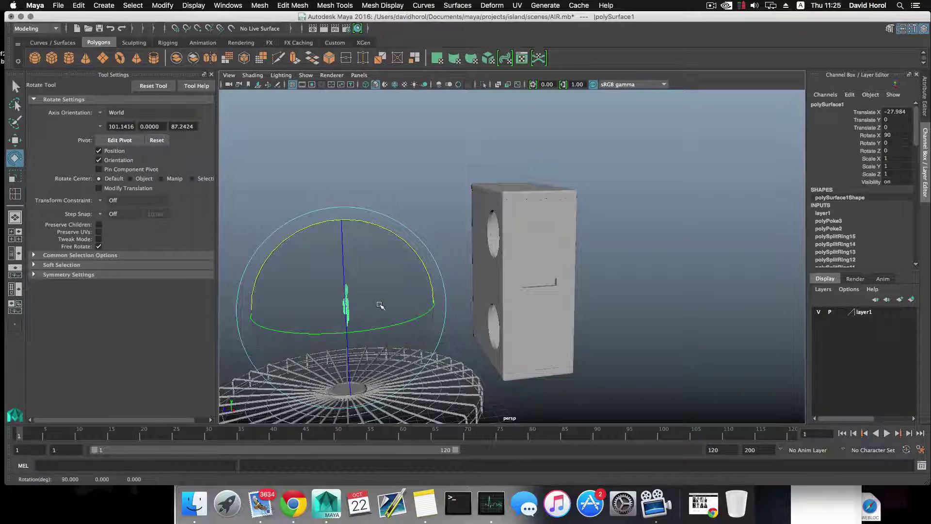
# Step: Move the fan in front of the box to Translate X 1.549 and Translate Y 10.086
pyautogui.press('w')
pyautogui.keyDown('alt'); pyautogui.moveTo(352, 315); pyautogui.dragTo(536, 275); pyautogui.keyUp('alt')
pyautogui.keyDown('alt'); pyautogui.moveTo(536, 275); pyautogui.dragTo(422, 355, button='right'); pyautogui.keyUp('alt')
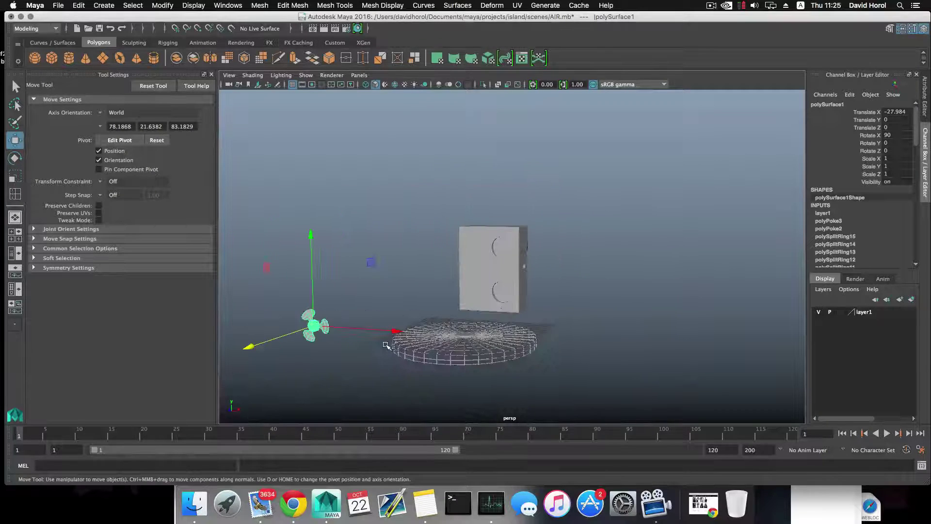
pyautogui.keyDown('alt'); pyautogui.moveTo(387, 343); pyautogui.dragTo(455, 342, button='middle'); pyautogui.keyUp('alt')
pyautogui.moveTo(458, 336); pyautogui.dragTo(640, 356)
pyautogui.keyDown('alt'); pyautogui.moveTo(640, 356); pyautogui.dragTo(464, 215); pyautogui.keyUp('alt')
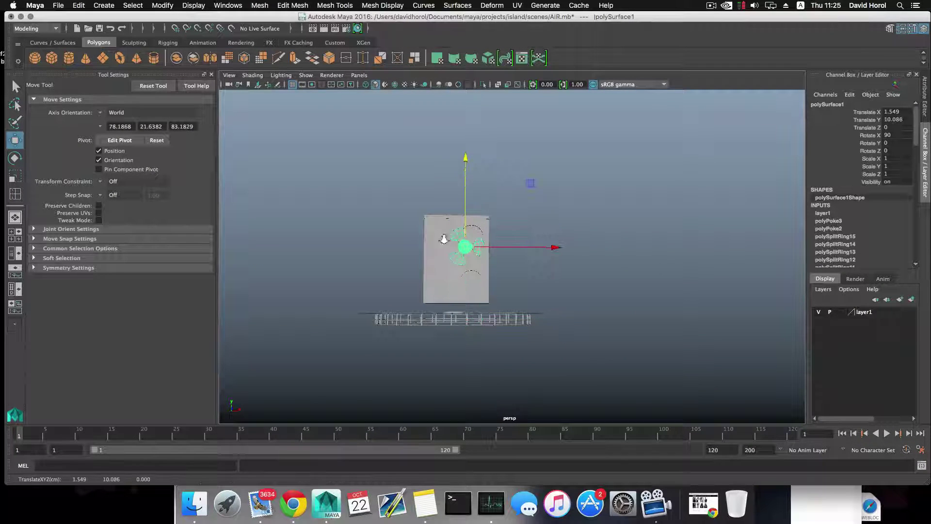
# Step: Move the fan in depth toward the box's front, to Translate Z -13.612
pyautogui.keyDown('alt'); pyautogui.moveTo(443, 239); pyautogui.dragTo(451, 297, button='right'); pyautogui.keyUp('alt')
pyautogui.keyDown('alt'); pyautogui.moveTo(451, 297); pyautogui.dragTo(563, 346, button='middle'); pyautogui.keyUp('alt')
pyautogui.keyDown('alt'); pyautogui.moveTo(562, 345); pyautogui.dragTo(459, 376); pyautogui.keyUp('alt')
pyautogui.scroll(-4, 459, 377)
pyautogui.keyDown('alt'); pyautogui.moveTo(460, 377); pyautogui.dragTo(538, 388, button='middle'); pyautogui.keyUp('alt')
pyautogui.keyDown('alt'); pyautogui.moveTo(538, 388); pyautogui.dragTo(485, 377); pyautogui.keyUp('alt')
pyautogui.moveTo(372, 330); pyautogui.dragTo(562, 321)
# Step: Show wireframe on shaded and center the fan in the upper hole at Translate X 2.585 and Y 13.342
pyautogui.keyDown('alt'); pyautogui.moveTo(562, 320); pyautogui.dragTo(601, 318); pyautogui.keyUp('alt')
pyautogui.keyDown('alt'); pyautogui.moveTo(601, 319); pyautogui.dragTo(568, 334, button='middle'); pyautogui.keyUp('alt')
pyautogui.click(566, 326)
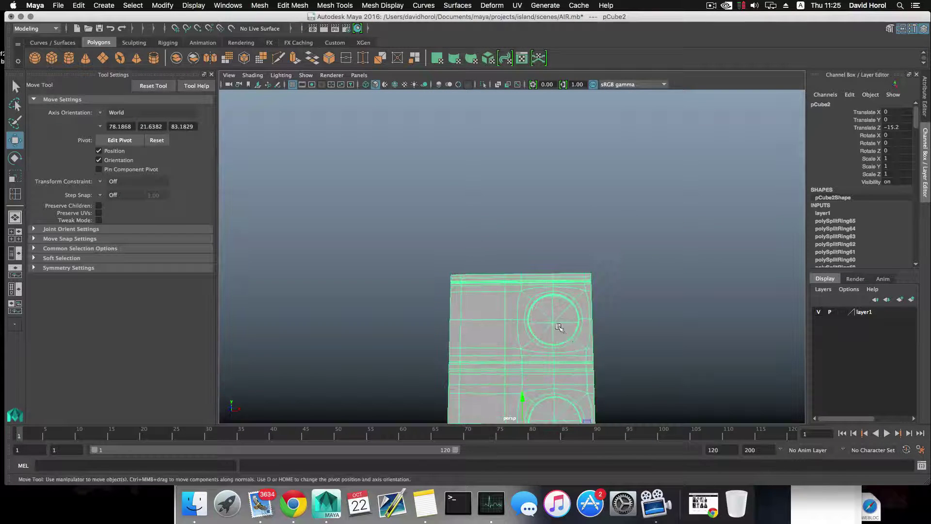
pyautogui.keyDown('alt'); pyautogui.moveTo(554, 323); pyautogui.dragTo(563, 329); pyautogui.keyUp('alt')
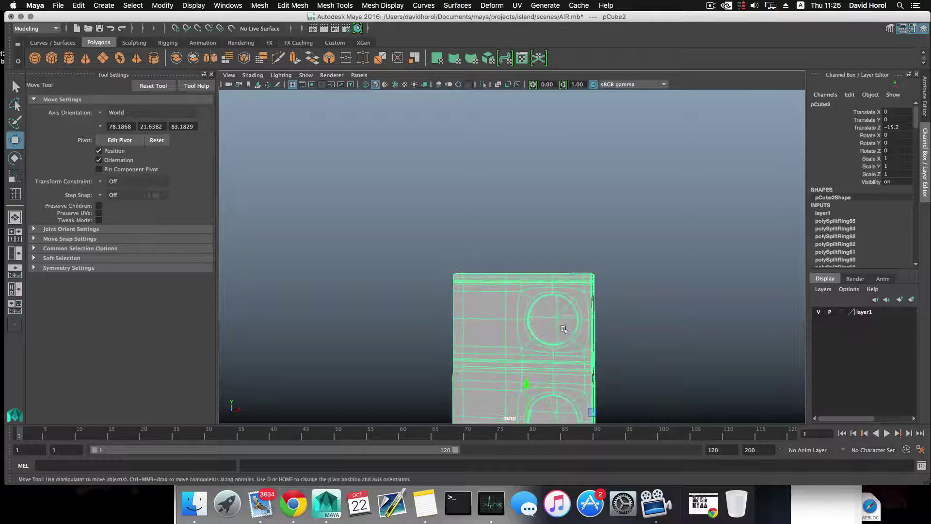
pyautogui.click(539, 332)
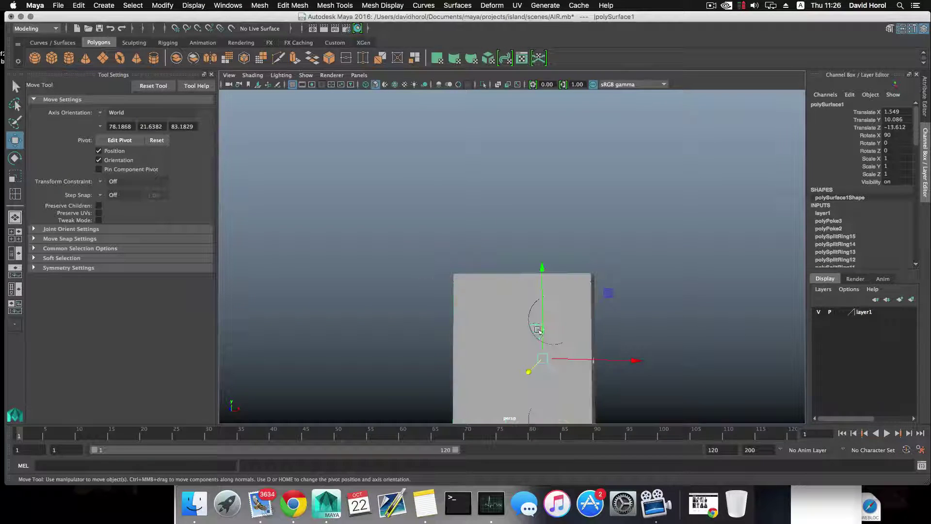
pyautogui.press('f')
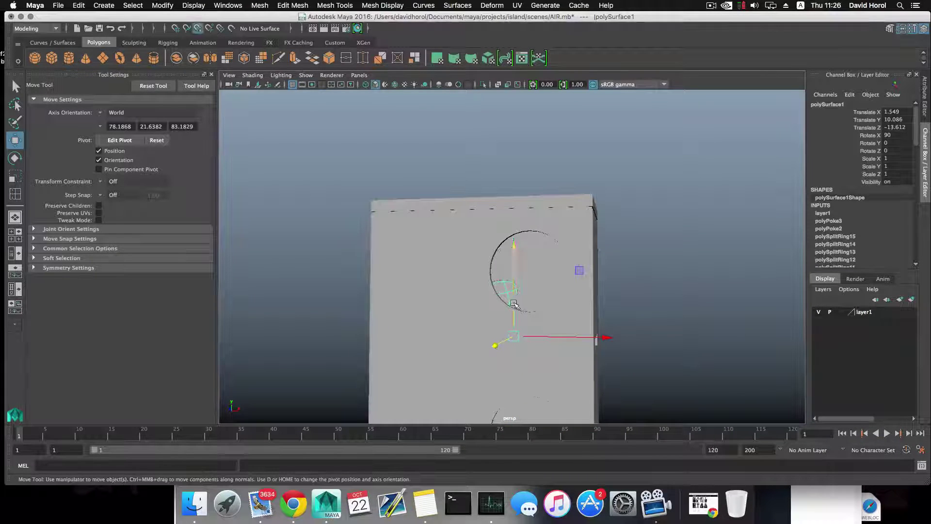
pyautogui.click(252, 75)
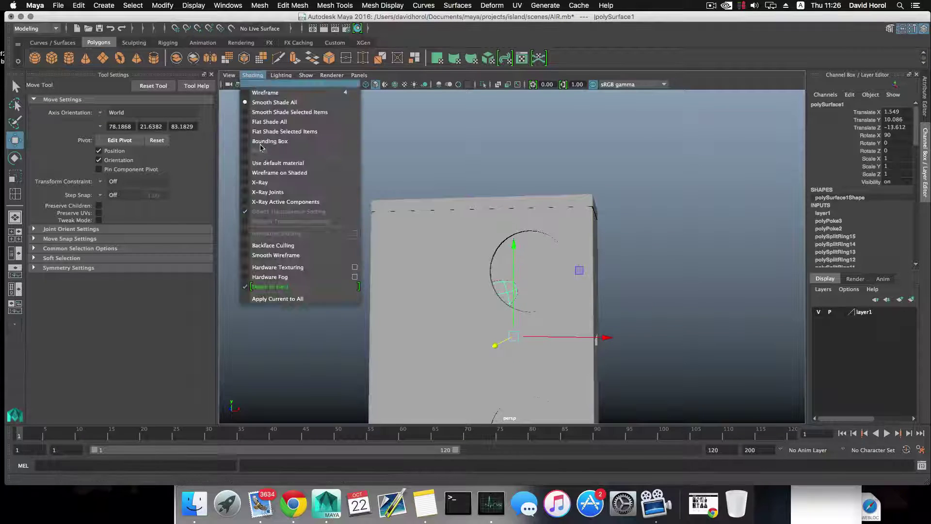
pyautogui.click(277, 173)
pyautogui.moveTo(514, 285); pyautogui.dragTo(513, 273)
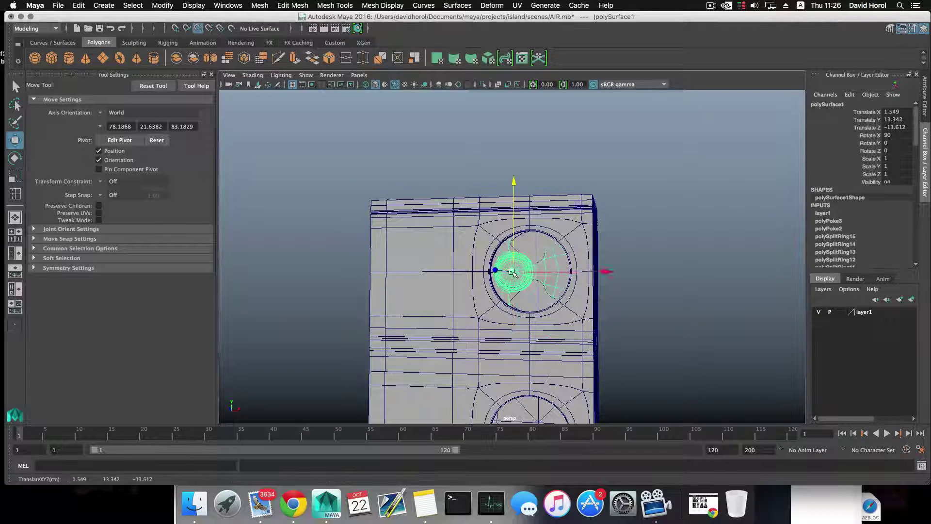
pyautogui.scroll(-5, 552, 344)
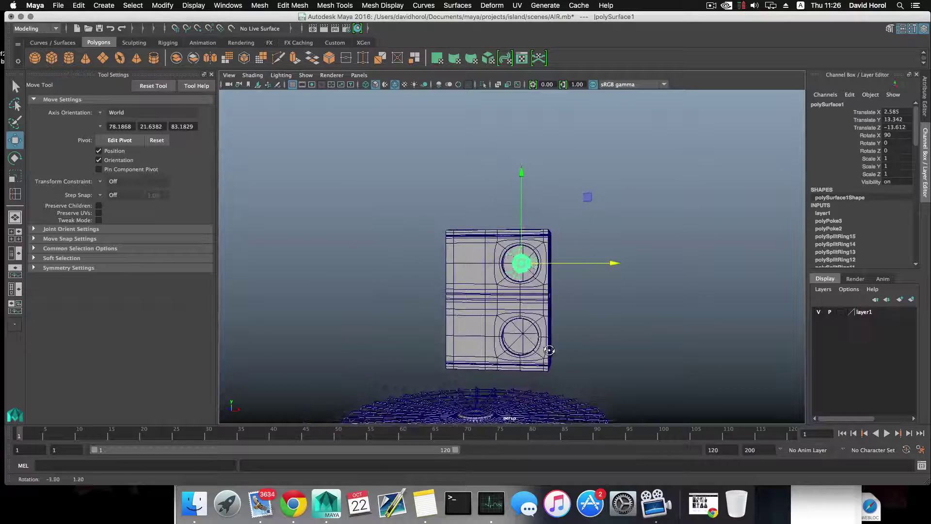
# Step: Scale the fan uniformly to 0.664 and move it in depth until it sits inside the upper recess
pyautogui.press('r')
pyautogui.moveTo(523, 264); pyautogui.dragTo(496, 294)
pyautogui.scroll(10, 496, 293)
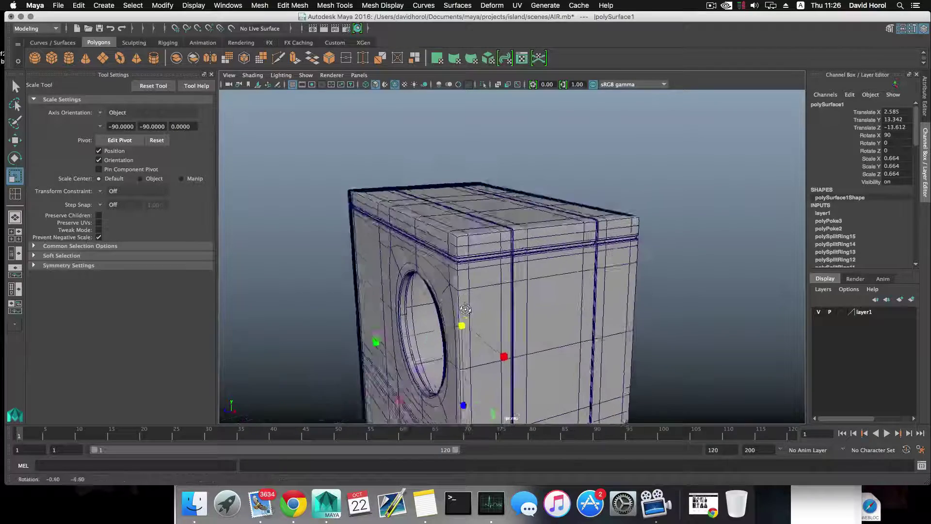
pyautogui.press('w')
pyautogui.moveTo(448, 330); pyautogui.dragTo(508, 301)
# Step: Select the box and turn off its smooth preview
pyautogui.click(509, 300)
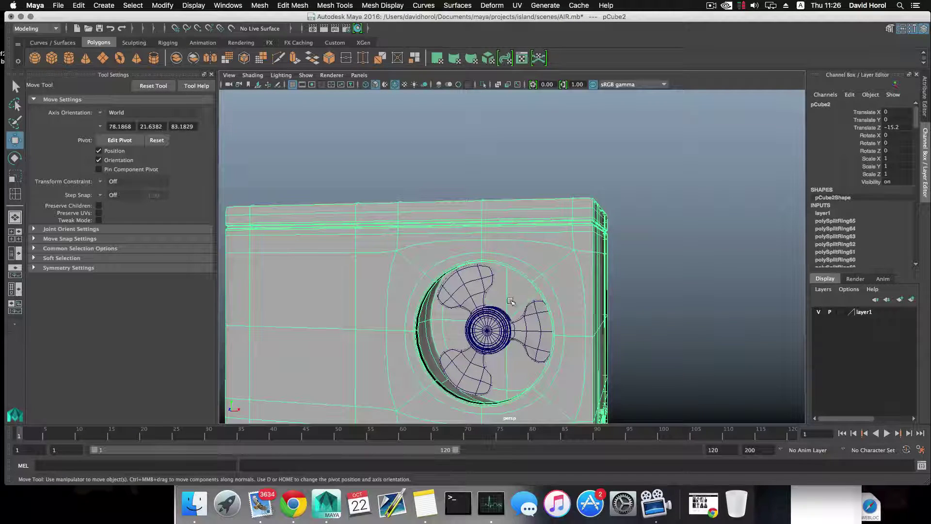
pyautogui.keyDown('alt'); pyautogui.moveTo(478, 355); pyautogui.dragTo(504, 322); pyautogui.keyUp('alt')
pyautogui.scroll(-4, 486, 334)
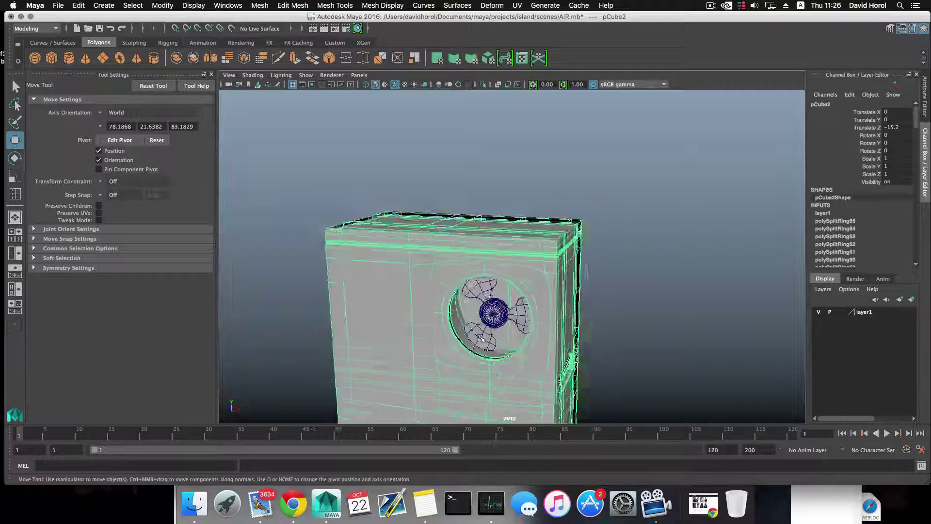
pyautogui.keyDown('alt'); pyautogui.moveTo(485, 388); pyautogui.dragTo(483, 361); pyautogui.keyUp('alt')
pyautogui.keyDown('alt'); pyautogui.moveTo(482, 364); pyautogui.dragTo(478, 314, button='middle'); pyautogui.keyUp('alt')
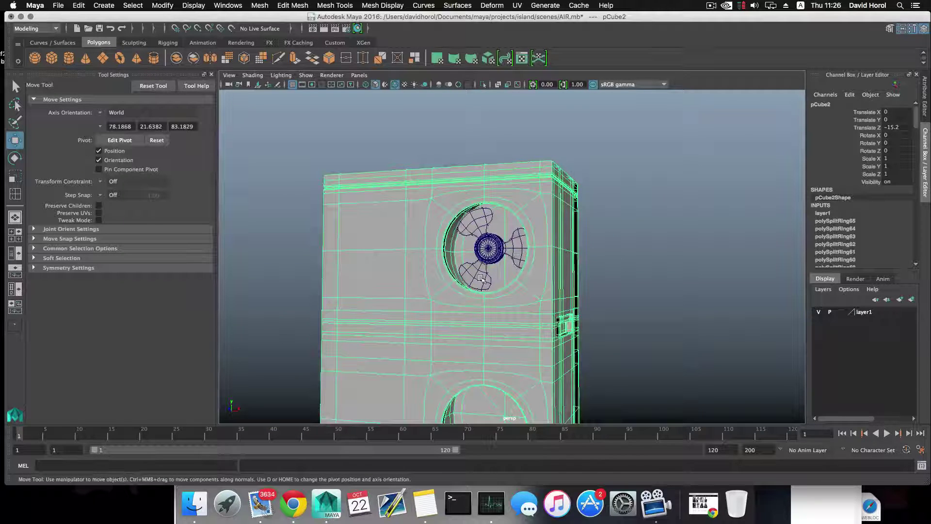
pyautogui.press('1')
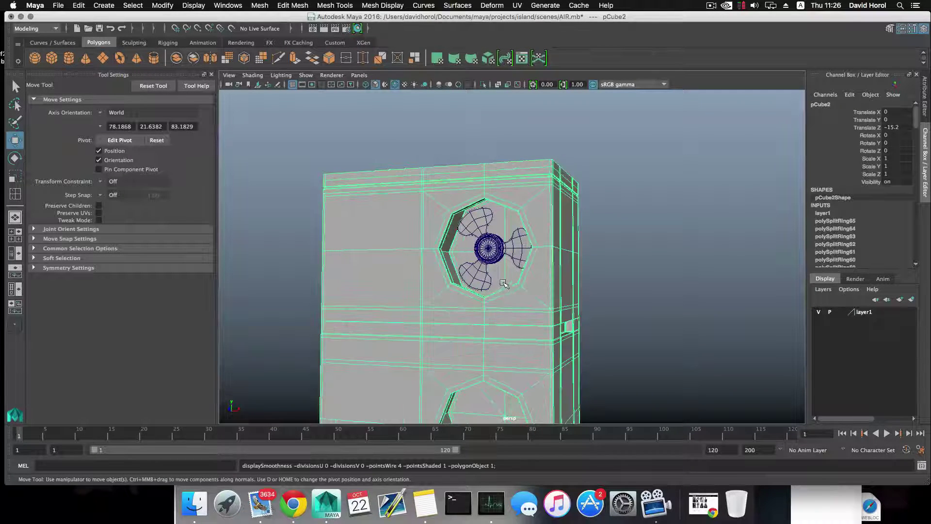
# Step: Chamfer the center vertex of the upper recess's back wall with a width of 0.25
pyautogui.scroll(5, 497, 297)
pyautogui.keyDown('alt'); pyautogui.moveTo(496, 302); pyautogui.dragTo(496, 371); pyautogui.keyUp('alt')
pyautogui.moveTo(483, 247); pyautogui.dragTo(440, 247, button='right')
pyautogui.click(493, 294)
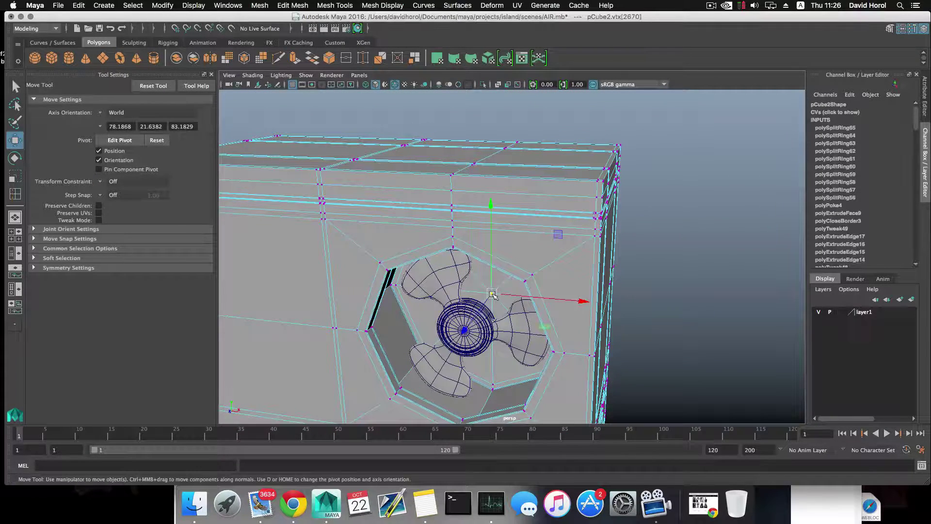
pyautogui.keyDown('shift'); pyautogui.moveTo(493, 294); pyautogui.dragTo(510, 303, button='right'); pyautogui.keyUp('shift')
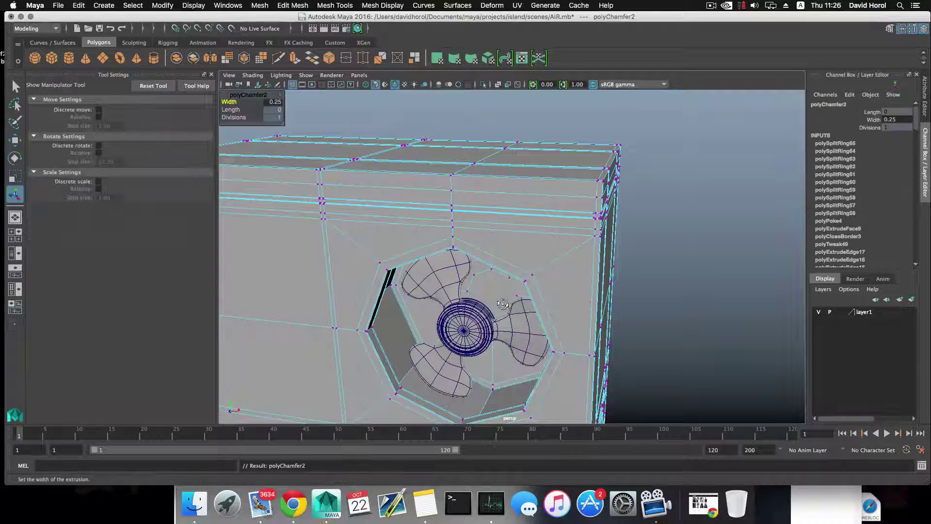
# Step: Select the central face of the upper recess's back wall and grow the selection to the surrounding back faces
pyautogui.keyDown('alt'); pyautogui.moveTo(500, 269); pyautogui.dragTo(483, 248); pyautogui.keyUp('alt')
pyautogui.moveTo(482, 247); pyautogui.dragTo(482, 276, button='right')
pyautogui.click(494, 295)
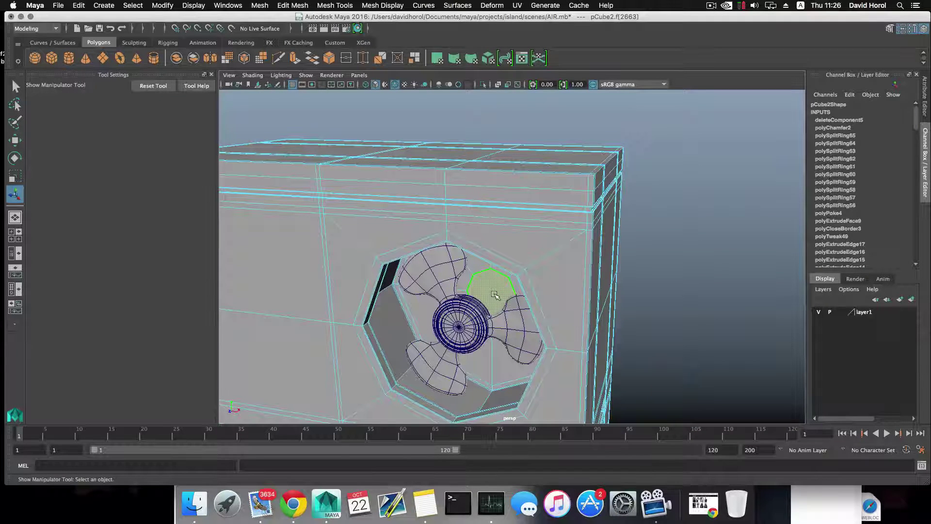
pyautogui.click(145, 6)
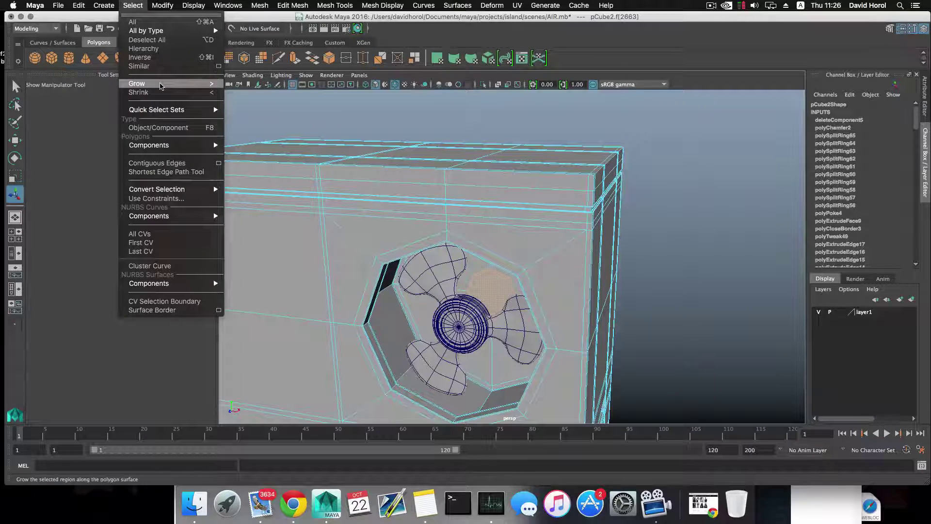
pyautogui.click(160, 86)
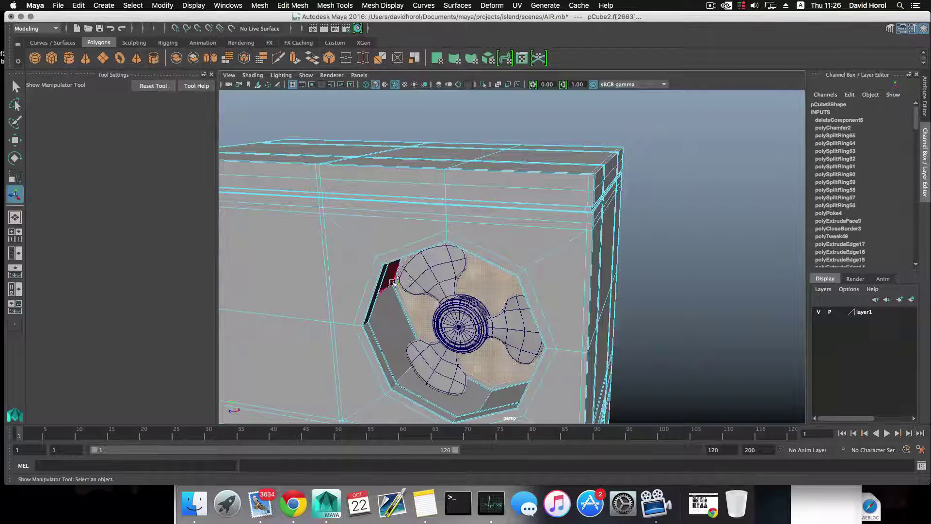
pyautogui.click(129, 7)
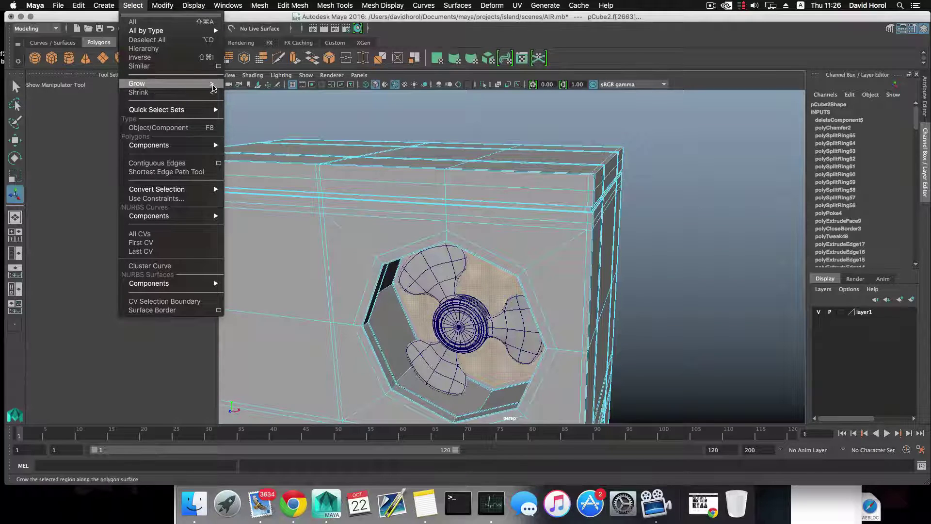
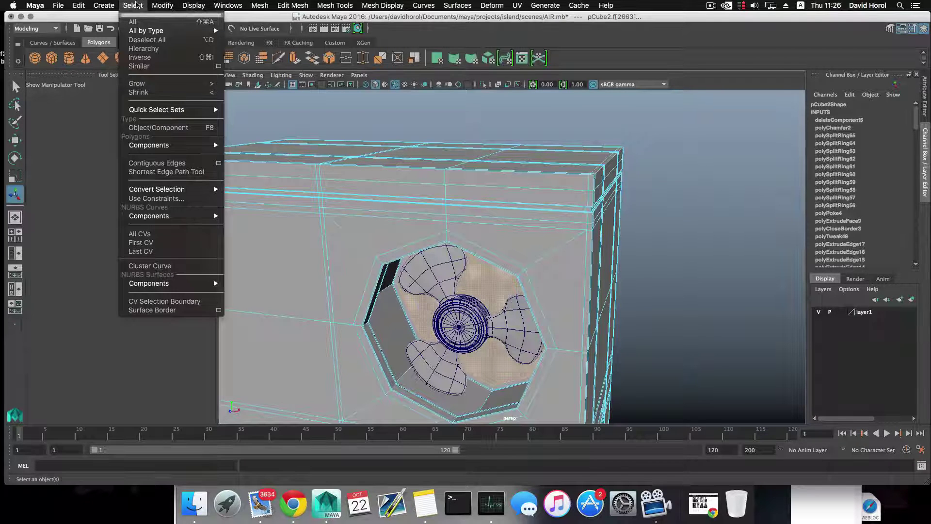
pyautogui.click(135, 5)
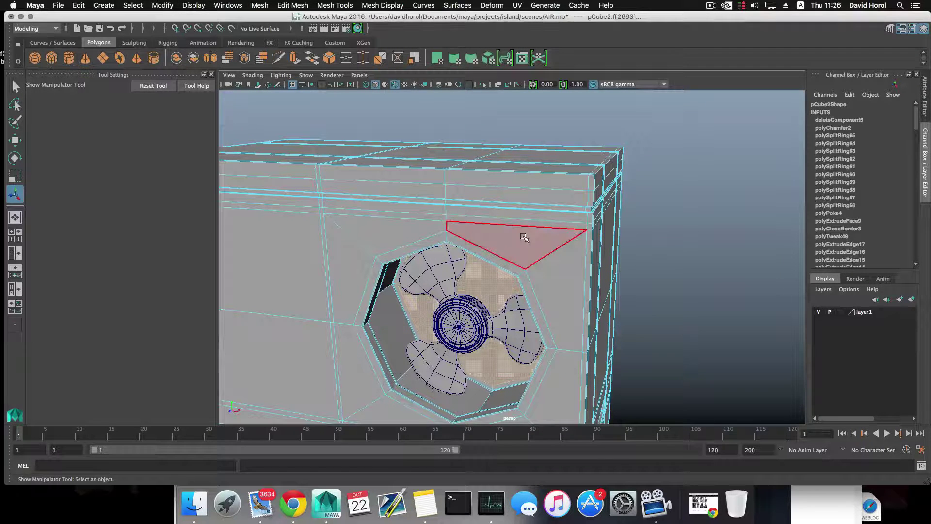
# Step: Grow the face selection to cover the upper recess's whole back wall and move it forward to just behind the fan
pyautogui.hotkey('shift', '.')
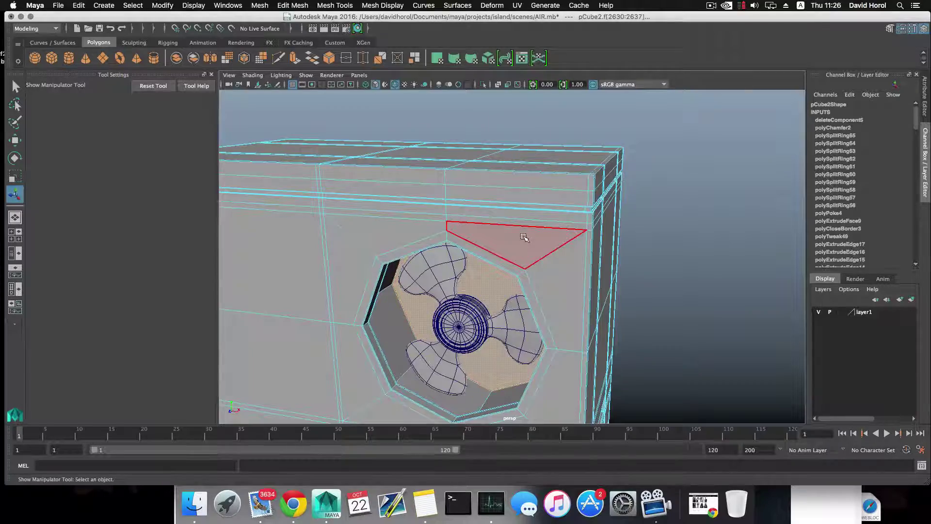
pyautogui.keyDown('alt'); pyautogui.moveTo(455, 324); pyautogui.dragTo(477, 313); pyautogui.keyUp('alt')
pyautogui.keyDown('alt'); pyautogui.moveTo(478, 313); pyautogui.dragTo(584, 379, button='right'); pyautogui.keyUp('alt')
pyautogui.keyDown('alt'); pyautogui.moveTo(584, 379); pyautogui.dragTo(507, 349); pyautogui.keyUp('alt')
pyautogui.scroll(-10, 505, 333)
pyautogui.press('w')
pyautogui.moveTo(521, 267)
pyautogui.keyDown('alt'); pyautogui.mouseDown()
pyautogui.moveTo(460, 287)
pyautogui.moveTo(513, 264)
pyautogui.mouseUp(); pyautogui.keyUp('alt')
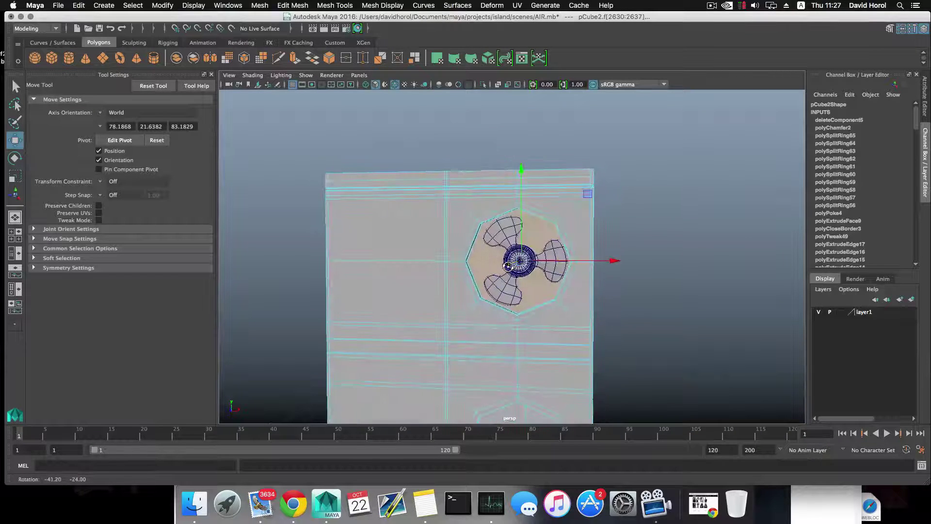
# Step: Chamfer the center vertex of the lower recess's back wall with a width of 0.25
pyautogui.keyDown('alt'); pyautogui.moveTo(523, 327); pyautogui.dragTo(515, 192, button='middle'); pyautogui.keyUp('alt')
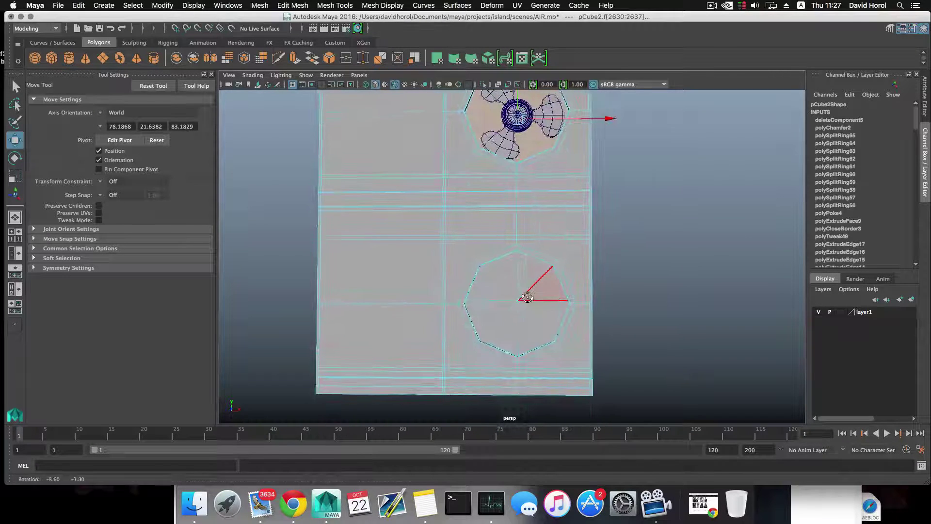
pyautogui.moveTo(520, 255); pyautogui.dragTo(478, 262, button='right')
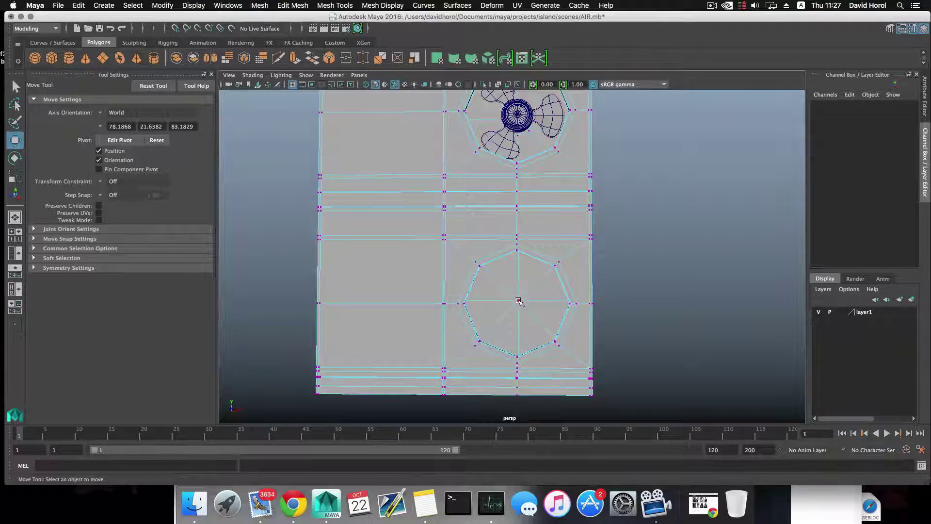
pyautogui.click(519, 301)
pyautogui.moveTo(519, 302); pyautogui.dragTo(556, 300, button='right')
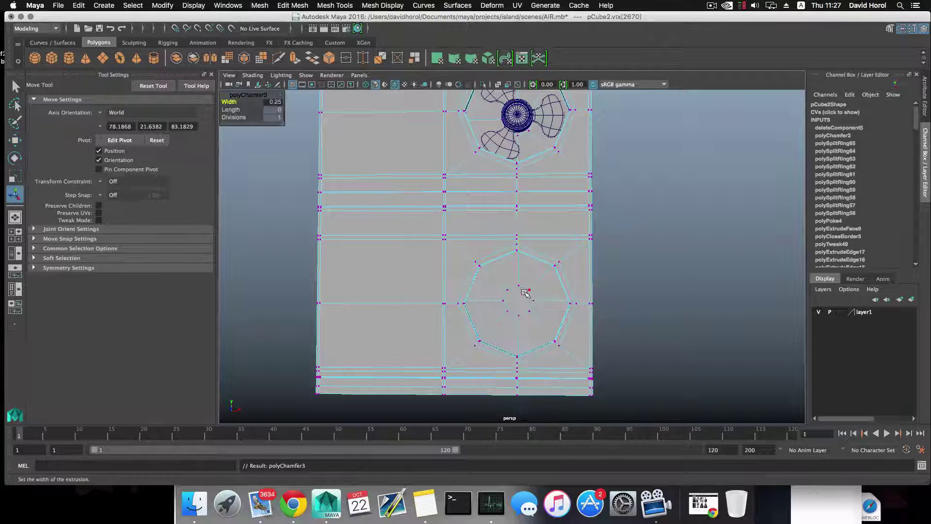
# Step: Select the lower recess's central back face, grow the selection to the whole back wall, and move it forward to about Z -13.925
pyautogui.moveTo(522, 246); pyautogui.dragTo(524, 284, button='right')
pyautogui.click(522, 304)
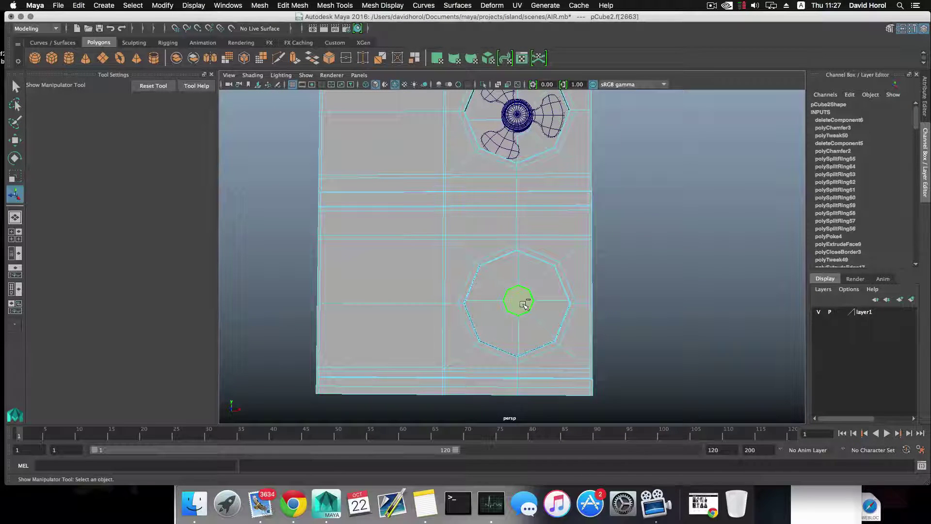
pyautogui.hotkey('shift', '.')
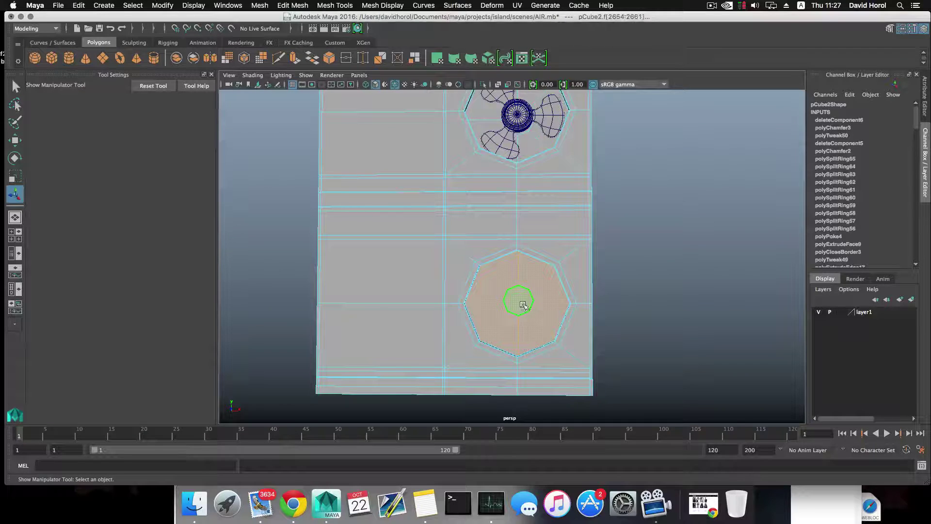
pyautogui.keyDown('alt'); pyautogui.moveTo(523, 305); pyautogui.dragTo(482, 315); pyautogui.keyUp('alt')
pyautogui.keyDown('alt'); pyautogui.moveTo(482, 316); pyautogui.dragTo(478, 258, button='middle'); pyautogui.keyUp('alt')
pyautogui.scroll(8, 485, 286)
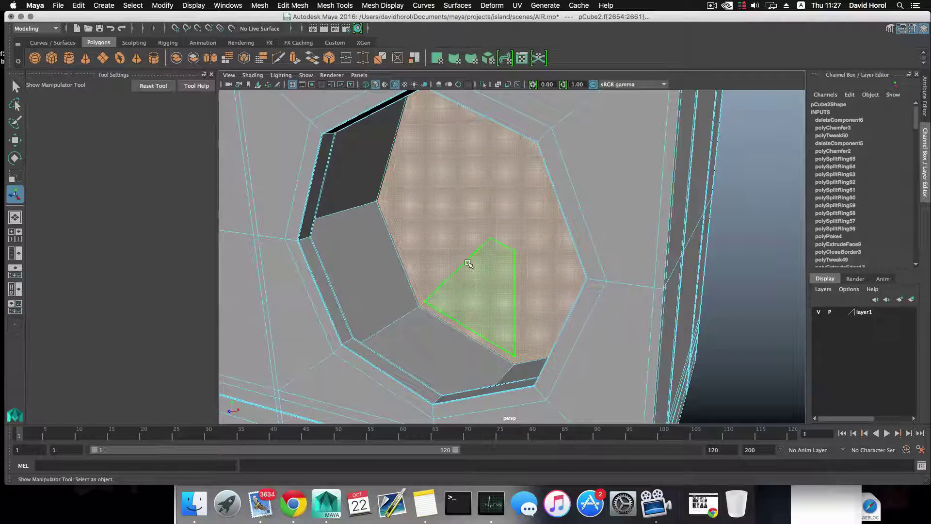
pyautogui.press('w')
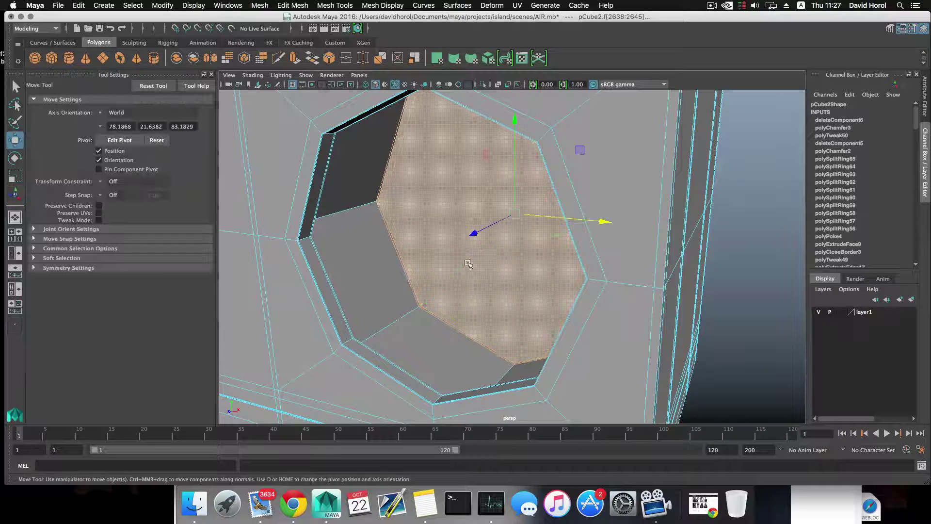
pyautogui.keyDown('alt'); pyautogui.moveTo(467, 239); pyautogui.dragTo(442, 252); pyautogui.keyUp('alt')
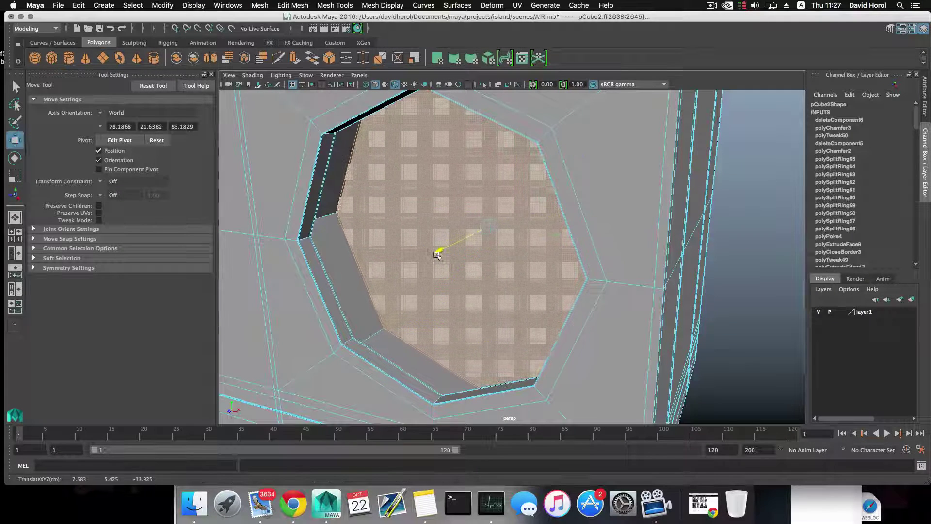
pyautogui.scroll(-5, 438, 256)
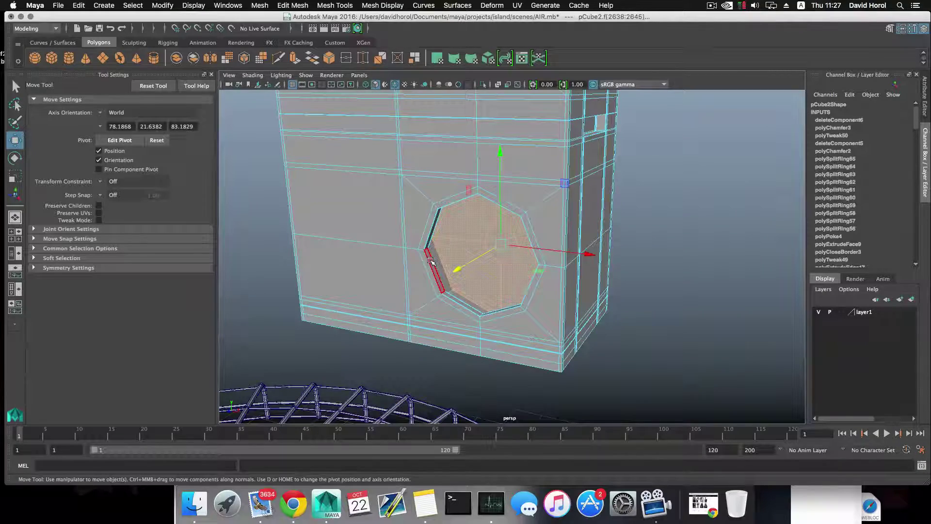
# Step: Duplicate the upper fan and snap the copy down to Y 5.425, centered in the lower recess
pyautogui.press('F8')
pyautogui.press('F8')
pyautogui.scroll(-4, 434, 266)
pyautogui.keyDown('alt'); pyautogui.moveTo(435, 265); pyautogui.dragTo(445, 263); pyautogui.keyUp('alt')
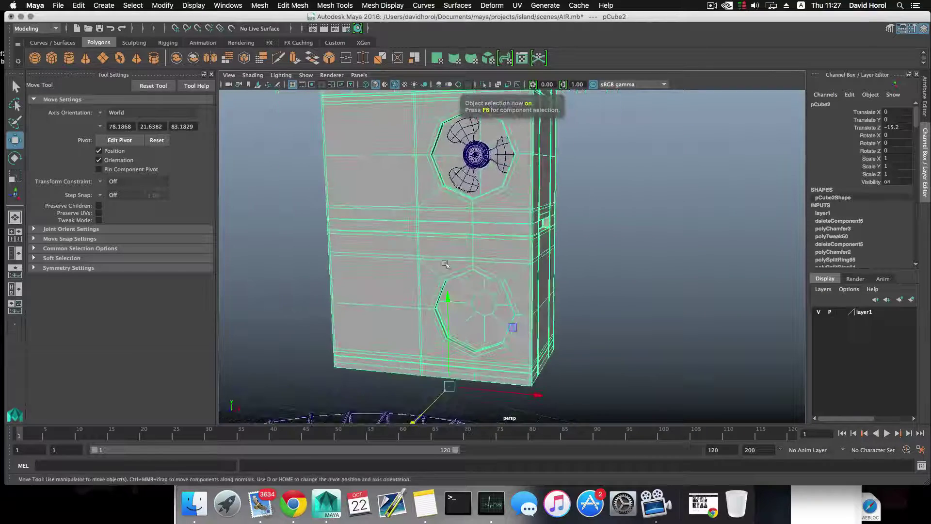
pyautogui.click(479, 155)
pyautogui.keyDown('alt'); pyautogui.moveTo(472, 204); pyautogui.dragTo(454, 253); pyautogui.keyUp('alt')
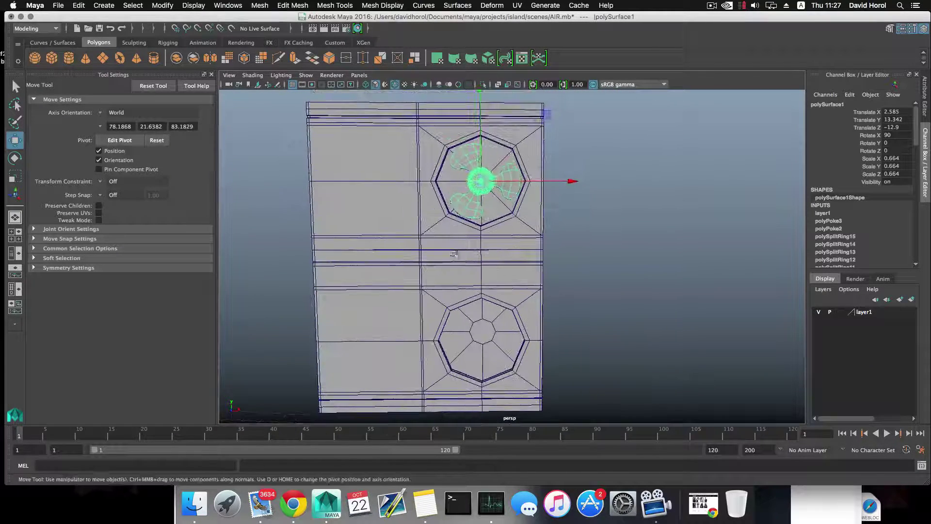
pyautogui.hotkey('ctrl', 'd')
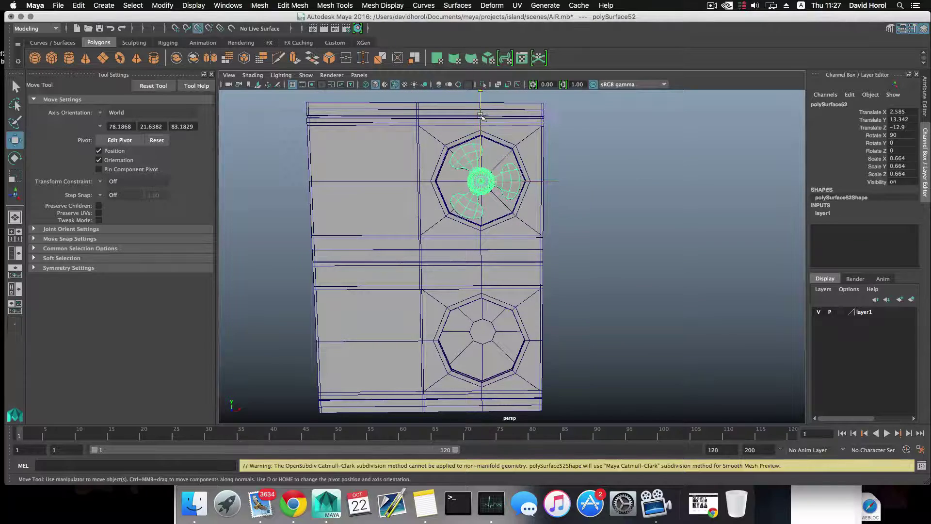
pyautogui.moveTo(482, 116); pyautogui.dragTo(492, 329)
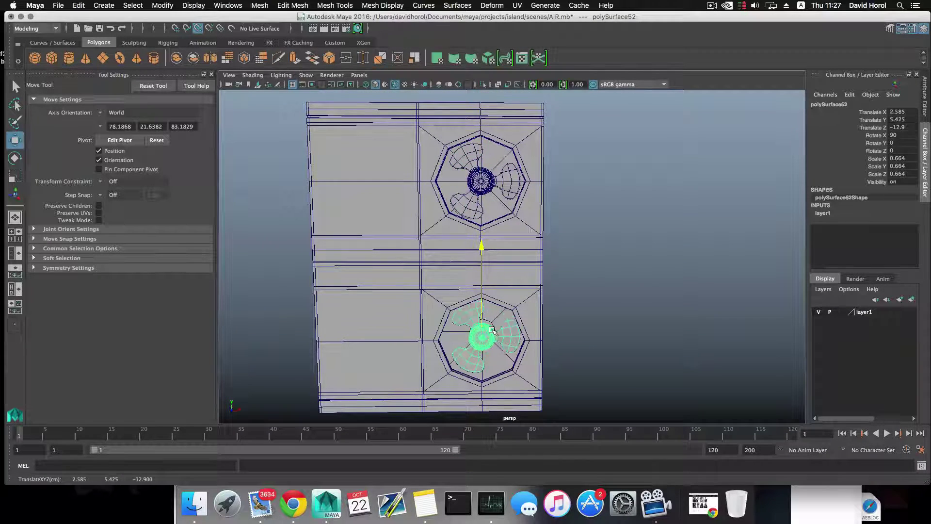
pyautogui.keyDown('alt'); pyautogui.moveTo(496, 317); pyautogui.dragTo(488, 251, button='middle'); pyautogui.keyUp('alt')
pyautogui.keyDown('alt'); pyautogui.moveTo(488, 250); pyautogui.dragTo(484, 234); pyautogui.keyUp('alt')
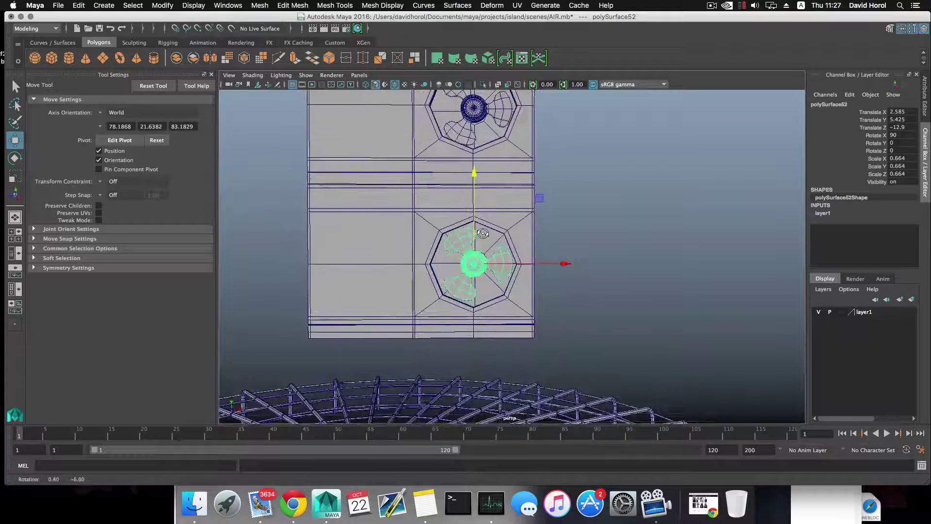
# Step: Turn on smooth preview for the box and both fans
pyautogui.click(495, 201)
pyautogui.press('3')
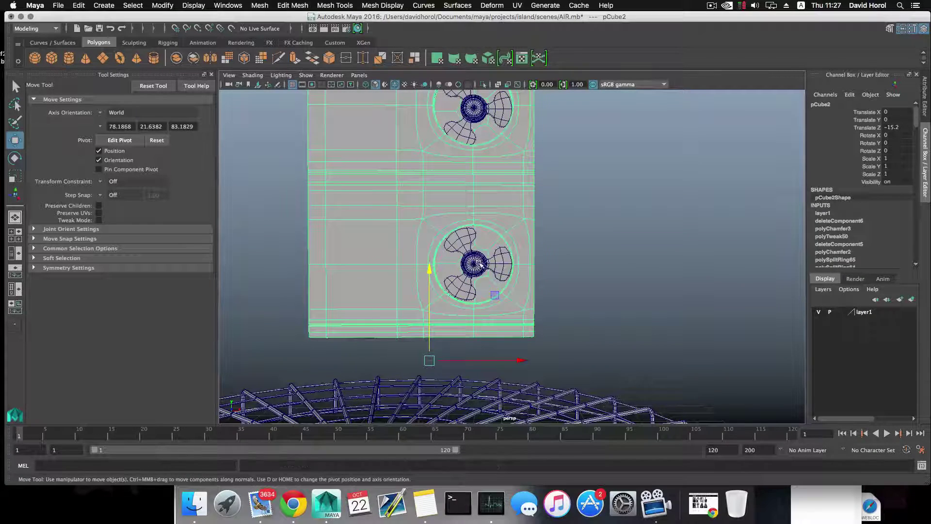
pyautogui.click(477, 262)
pyautogui.keyDown('alt'); pyautogui.moveTo(479, 150); pyautogui.dragTo(480, 197, button='middle'); pyautogui.keyUp('alt')
pyautogui.click(477, 159)
pyautogui.press('3')
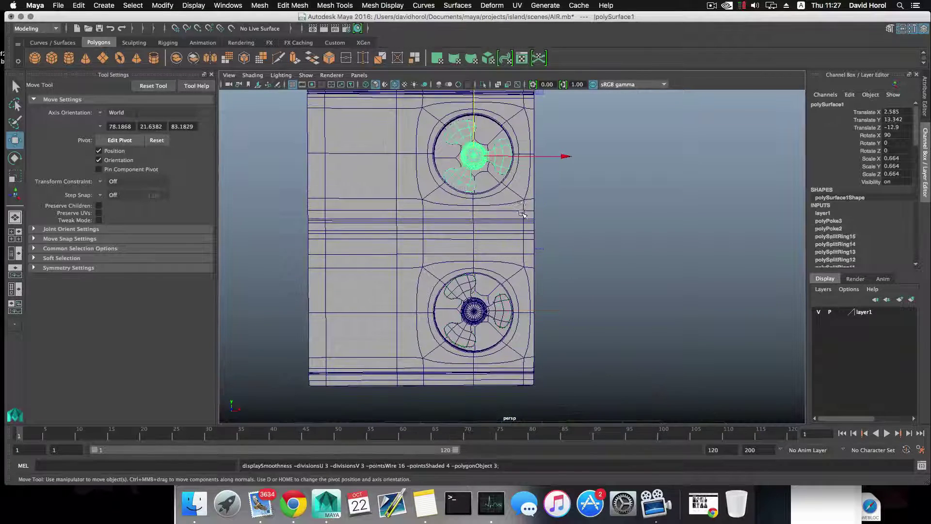
# Step: Select the round wire grille lying in front of the box and rotate it 90 degrees about X to face forward
pyautogui.click(522, 214)
pyautogui.scroll(-5, 522, 214)
pyautogui.keyDown('alt'); pyautogui.moveTo(522, 214); pyautogui.dragTo(470, 241); pyautogui.keyUp('alt')
pyautogui.keyDown('alt'); pyautogui.moveTo(471, 241); pyautogui.dragTo(487, 191, button='middle'); pyautogui.keyUp('alt')
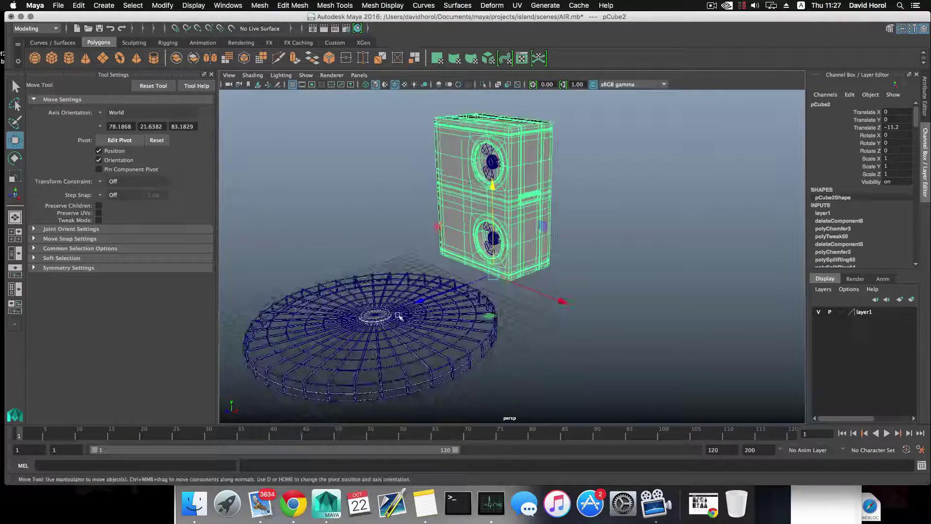
pyautogui.click(412, 310)
pyautogui.press('e')
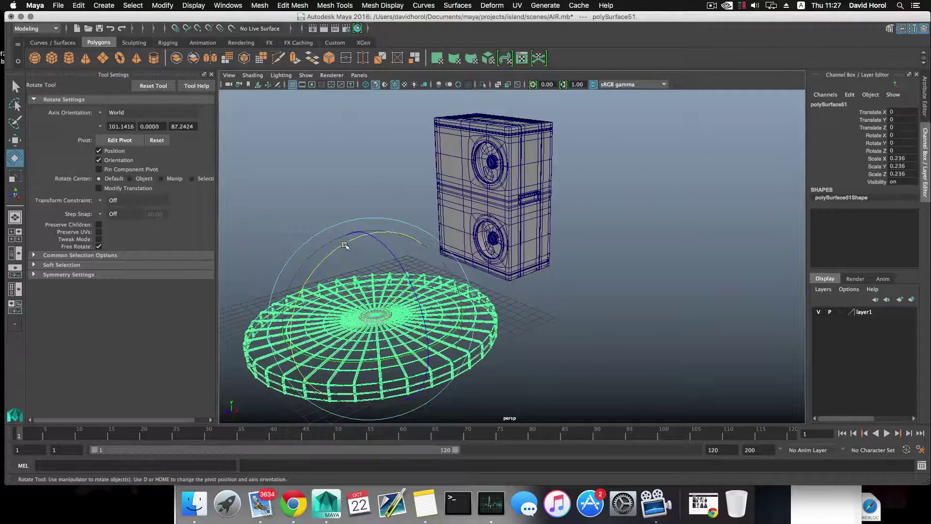
pyautogui.press('j')
pyautogui.moveTo(344, 244); pyautogui.dragTo(454, 275)
# Step: Scale the grille uniformly to 0.102 and move it back to Z -12.064 at the box's front
pyautogui.press('r')
pyautogui.press('w')
pyautogui.press('v')
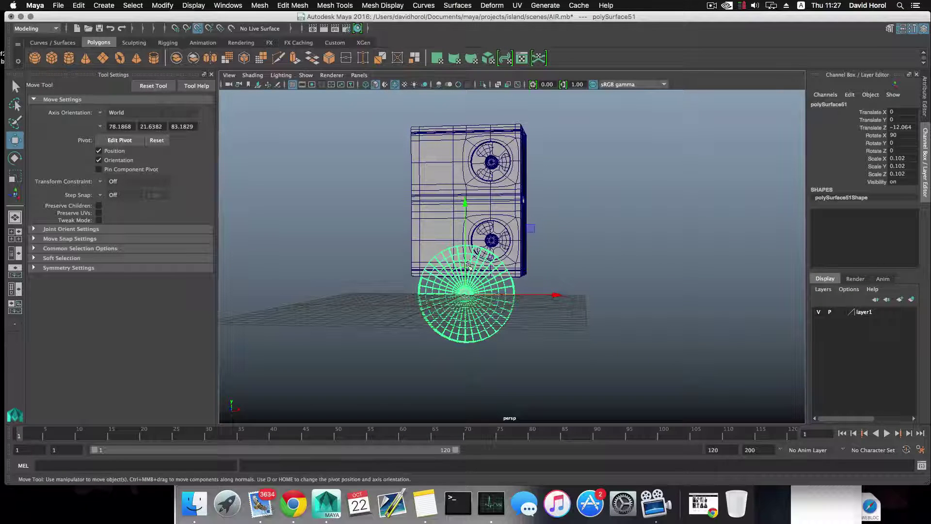
# Step: Center the grille over the lower recess at X 2.624 and Y 5.425
pyautogui.moveTo(467, 233); pyautogui.dragTo(465, 240)
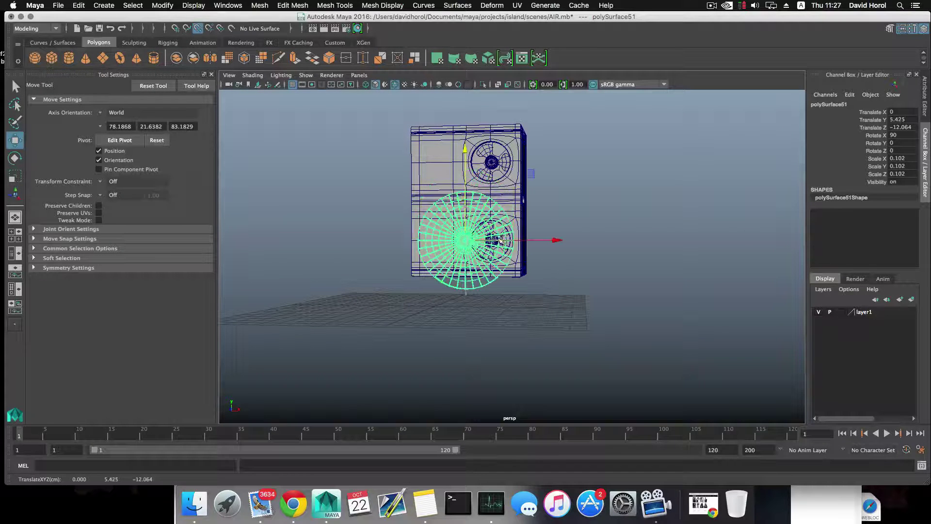
pyautogui.click(515, 240)
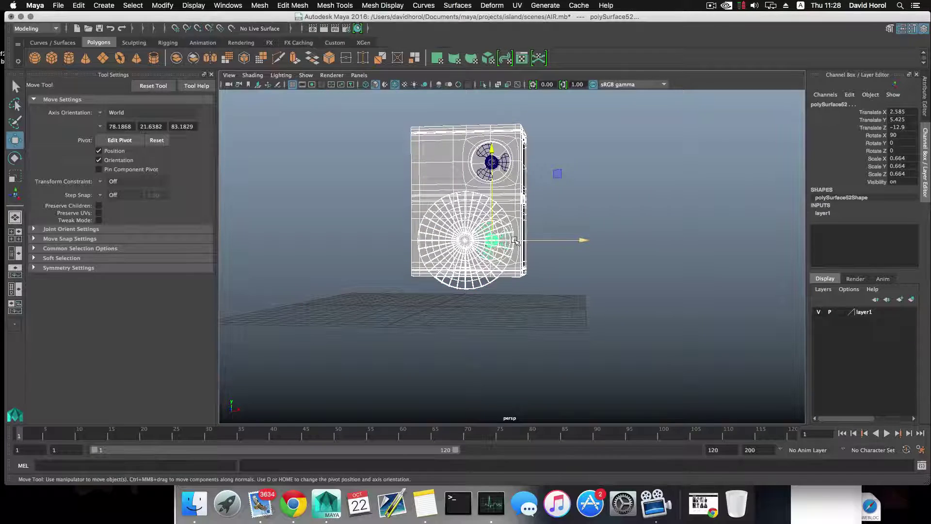
pyautogui.hotkey('ctrl', 'z')
pyautogui.moveTo(525, 241); pyautogui.dragTo(491, 240)
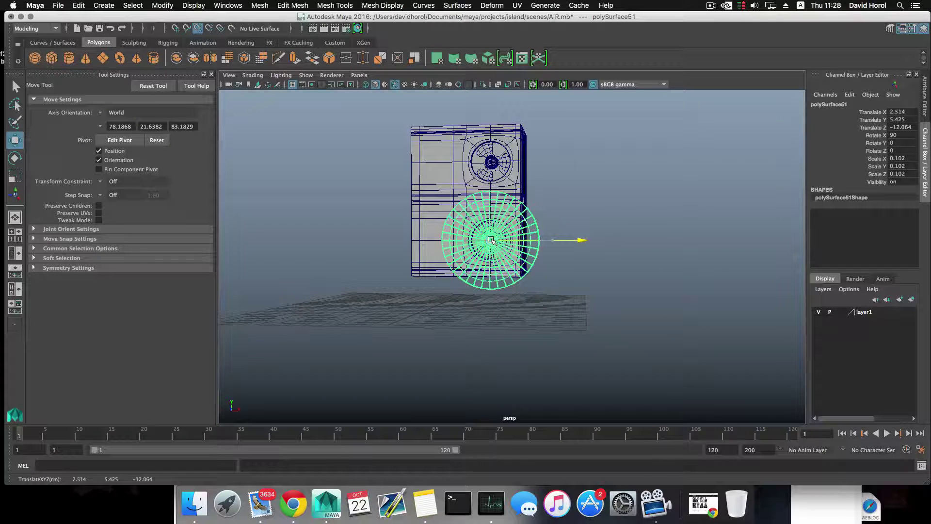
pyautogui.scroll(5, 491, 240)
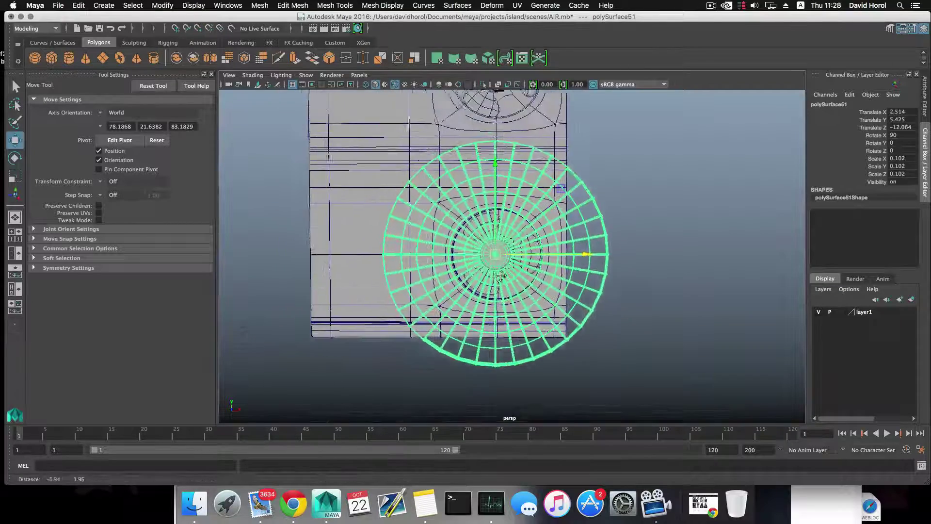
pyautogui.scroll(3, 501, 276)
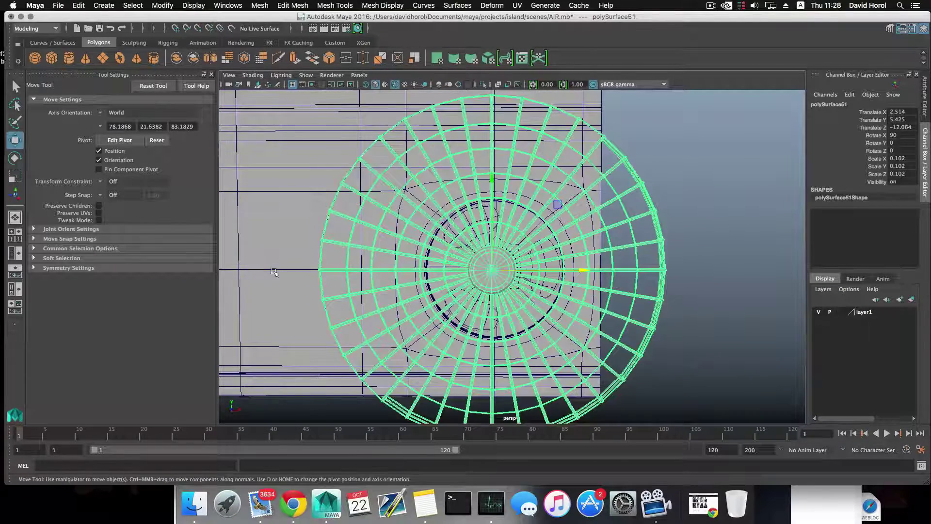
pyautogui.scroll(-3, 274, 271)
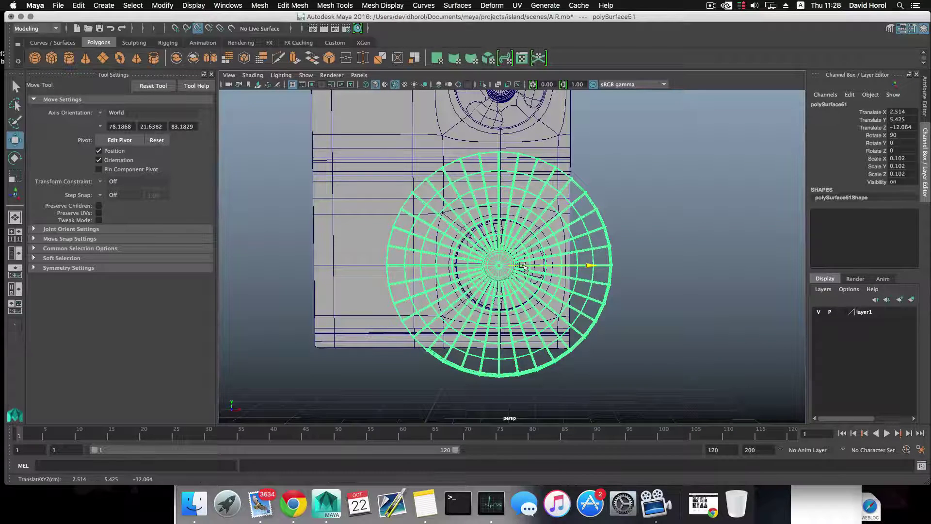
pyautogui.moveTo(523, 265); pyautogui.dragTo(423, 291)
# Step: Scale the grille uniformly to 0.046 so it covers the lower recess, and move it to Z -11.924
pyautogui.press('r')
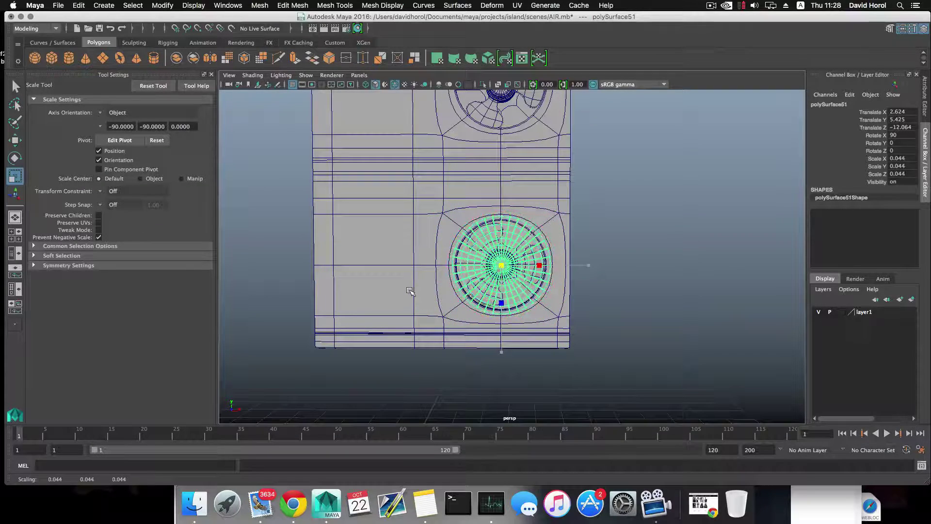
pyautogui.moveTo(459, 288)
pyautogui.keyDown('alt'); pyautogui.mouseDown()
pyautogui.moveTo(412, 291)
pyautogui.moveTo(415, 281)
pyautogui.moveTo(452, 287)
pyautogui.mouseUp(); pyautogui.keyUp('alt')
pyautogui.press('w')
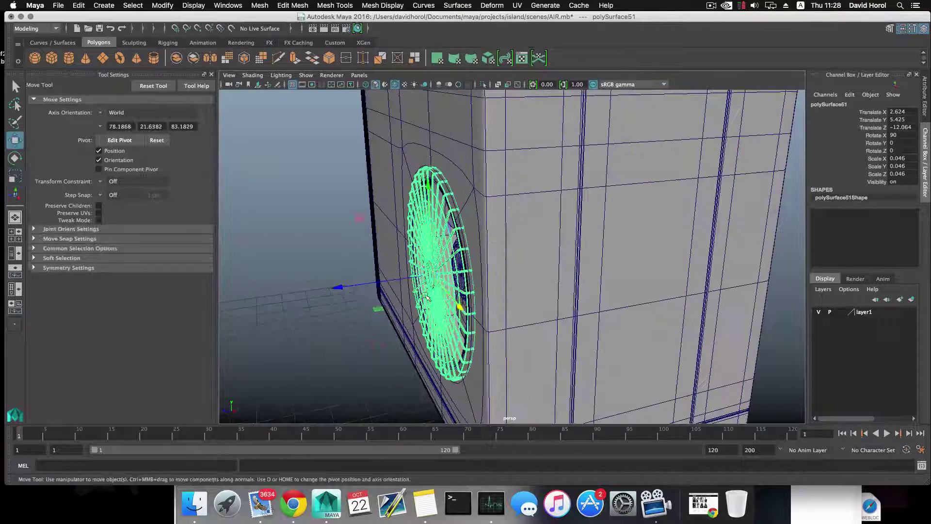
pyautogui.moveTo(393, 280); pyautogui.dragTo(483, 251)
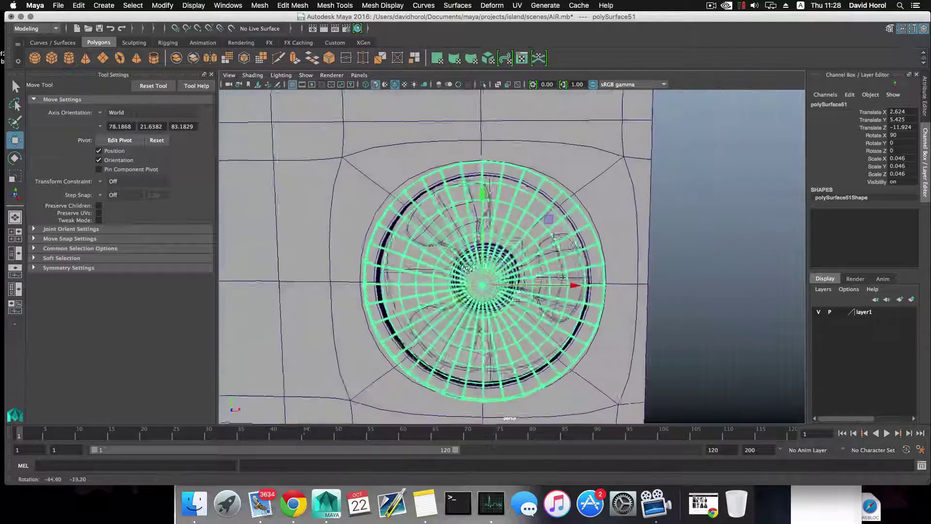
# Step: Duplicate the grille and snap the copy up to Y 13.342 over the upper recess
pyautogui.scroll(-5, 483, 250)
pyautogui.hotkey('ctrl', 'd')
pyautogui.scroll(-5, 482, 250)
pyautogui.keyDown('alt'); pyautogui.moveTo(482, 250); pyautogui.dragTo(470, 295, button='middle'); pyautogui.keyUp('alt')
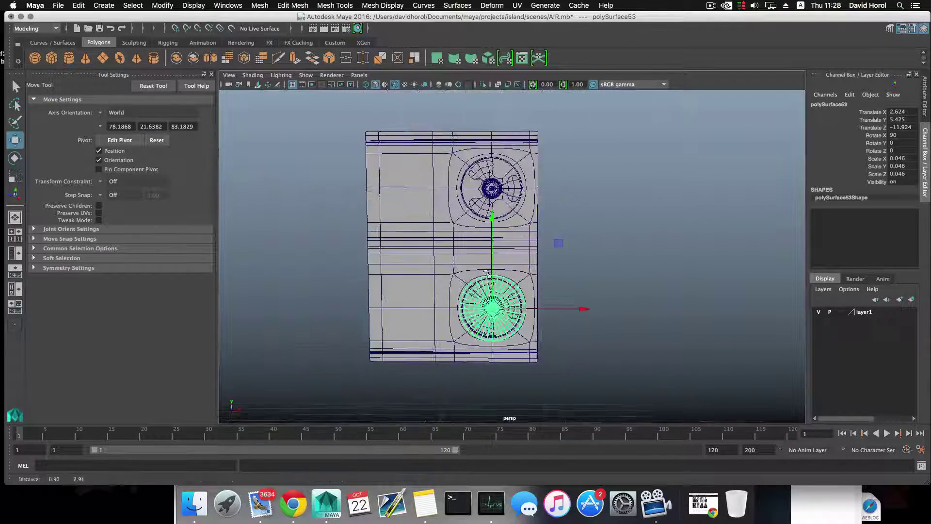
pyautogui.moveTo(492, 246); pyautogui.dragTo(496, 190)
pyautogui.press('v')
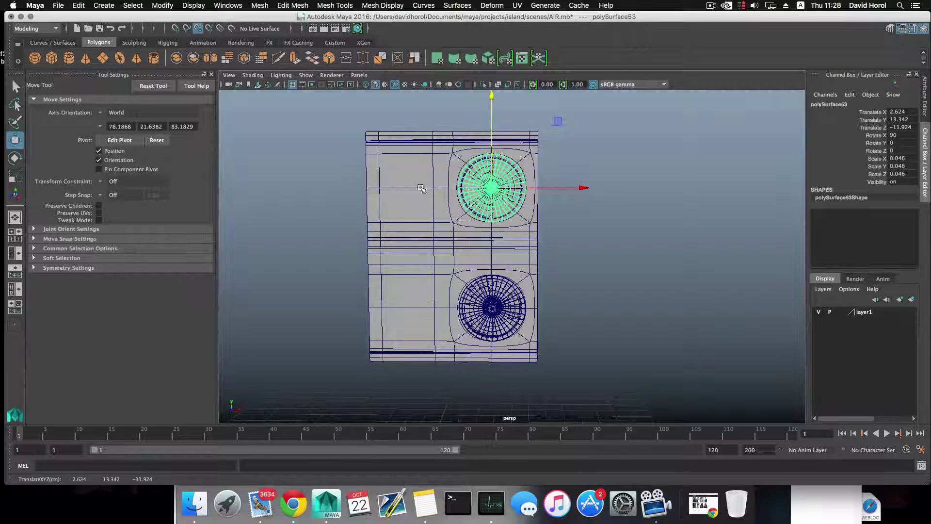
# Step: Deselect everything and save the scene under its existing file name
pyautogui.click(602, 207)
pyautogui.keyDown('alt'); pyautogui.moveTo(590, 204); pyautogui.dragTo(538, 229); pyautogui.keyUp('alt')
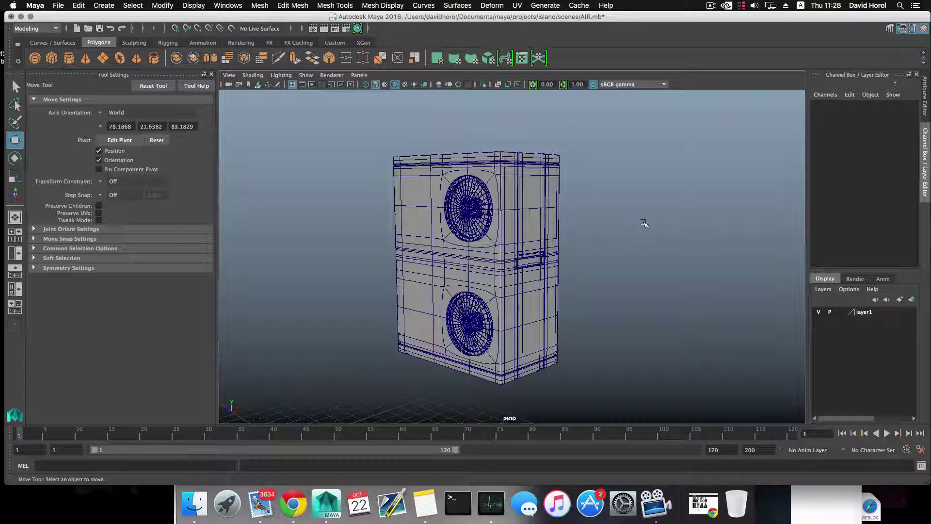
pyautogui.click(59, 5)
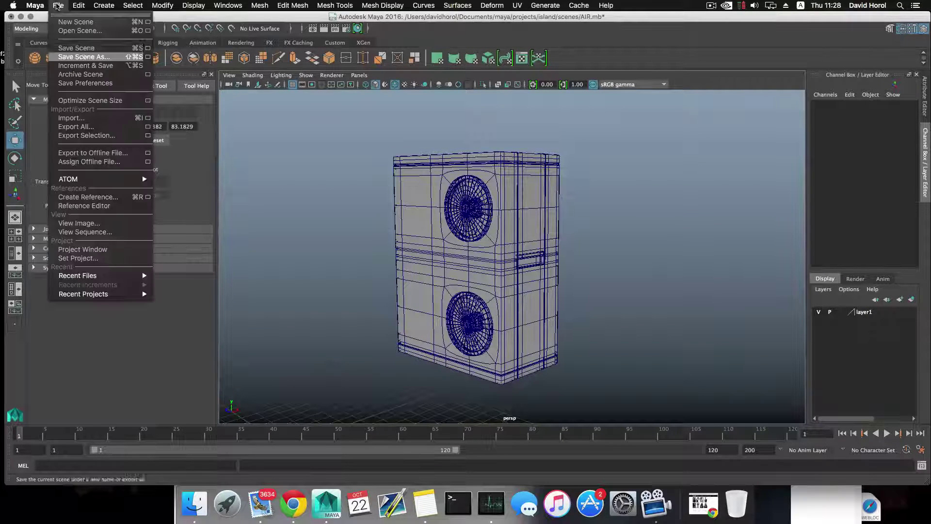
pyautogui.click(84, 49)
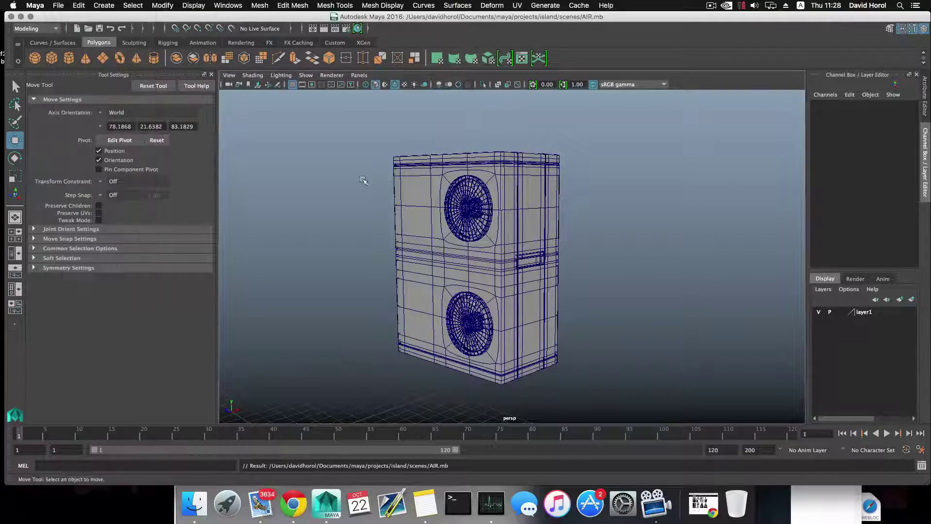
pyautogui.keyDown('alt'); pyautogui.moveTo(481, 241); pyautogui.dragTo(456, 374); pyautogui.keyUp('alt')
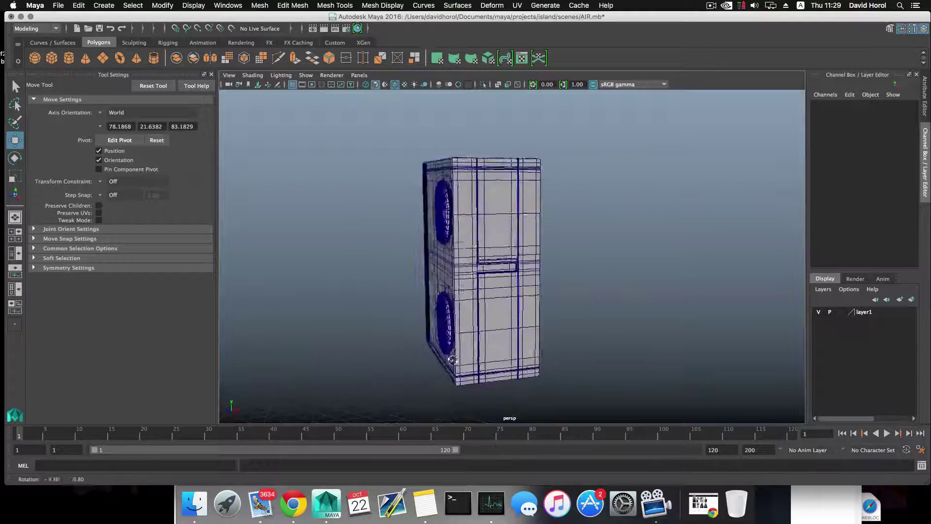
pyautogui.keyDown('alt'); pyautogui.moveTo(502, 205); pyautogui.dragTo(489, 145); pyautogui.keyUp('alt')
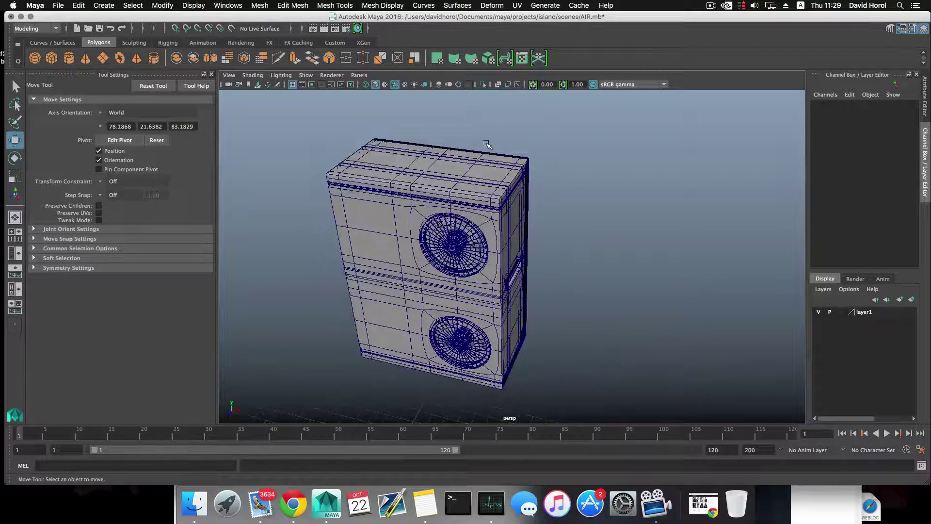